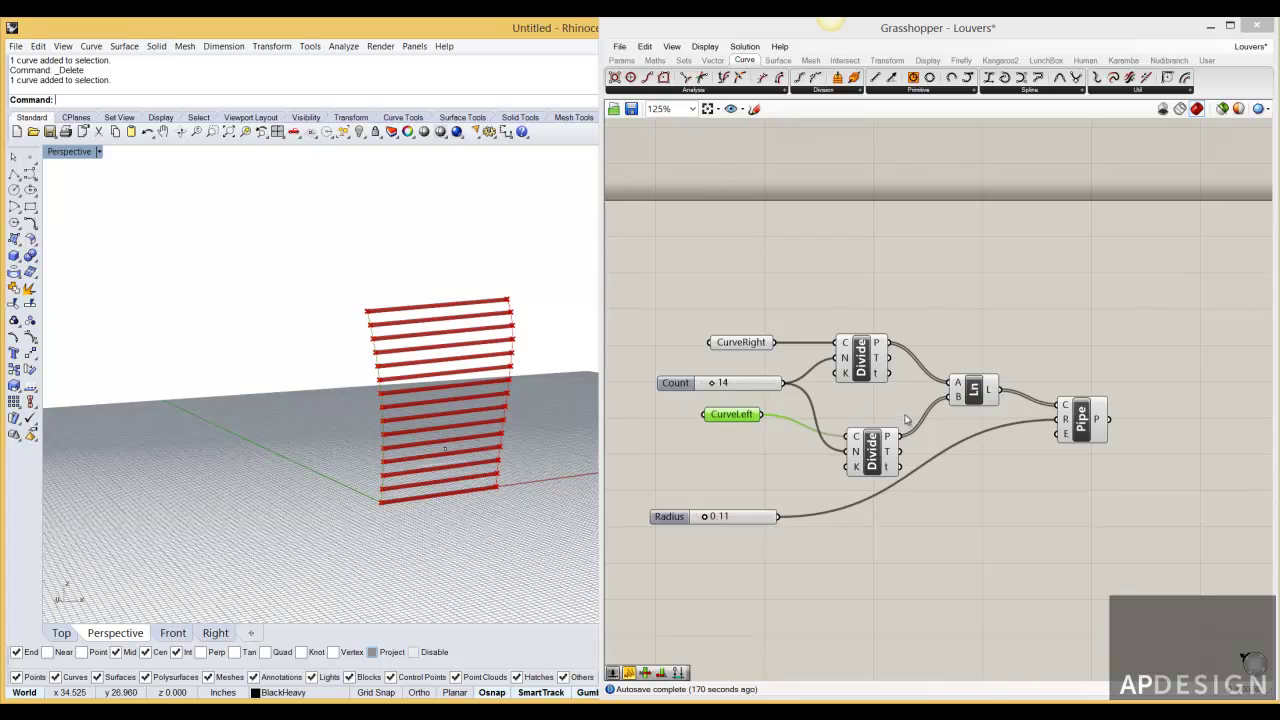
# - Delete the Pipe component from the louver definition
pyautogui.moveTo(555, 372); pyautogui.dragTo(514, 366, button='right')
pyautogui.scroll(5, 437, 381)
pyautogui.moveTo(434, 383)
pyautogui.mouseDown(button='right')
pyautogui.moveTo(500, 383)
pyautogui.moveTo(455, 386)
pyautogui.mouseUp(button='right')
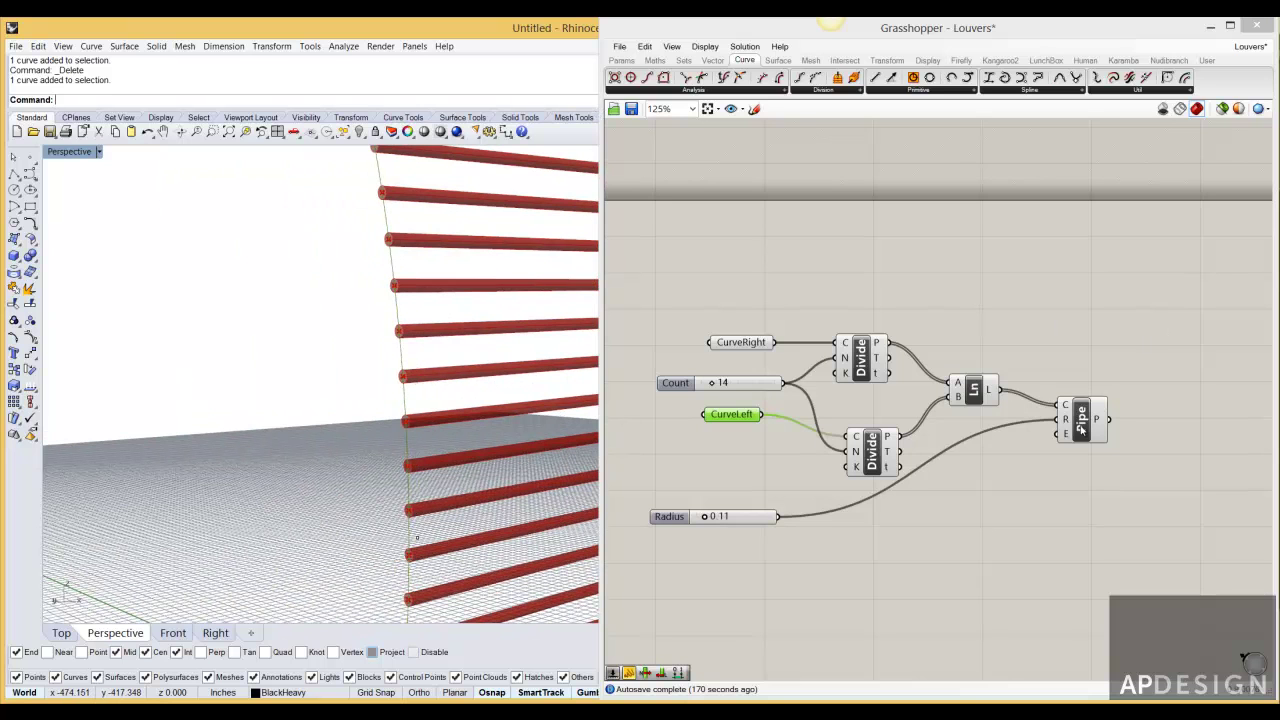
pyautogui.click(1080, 425)
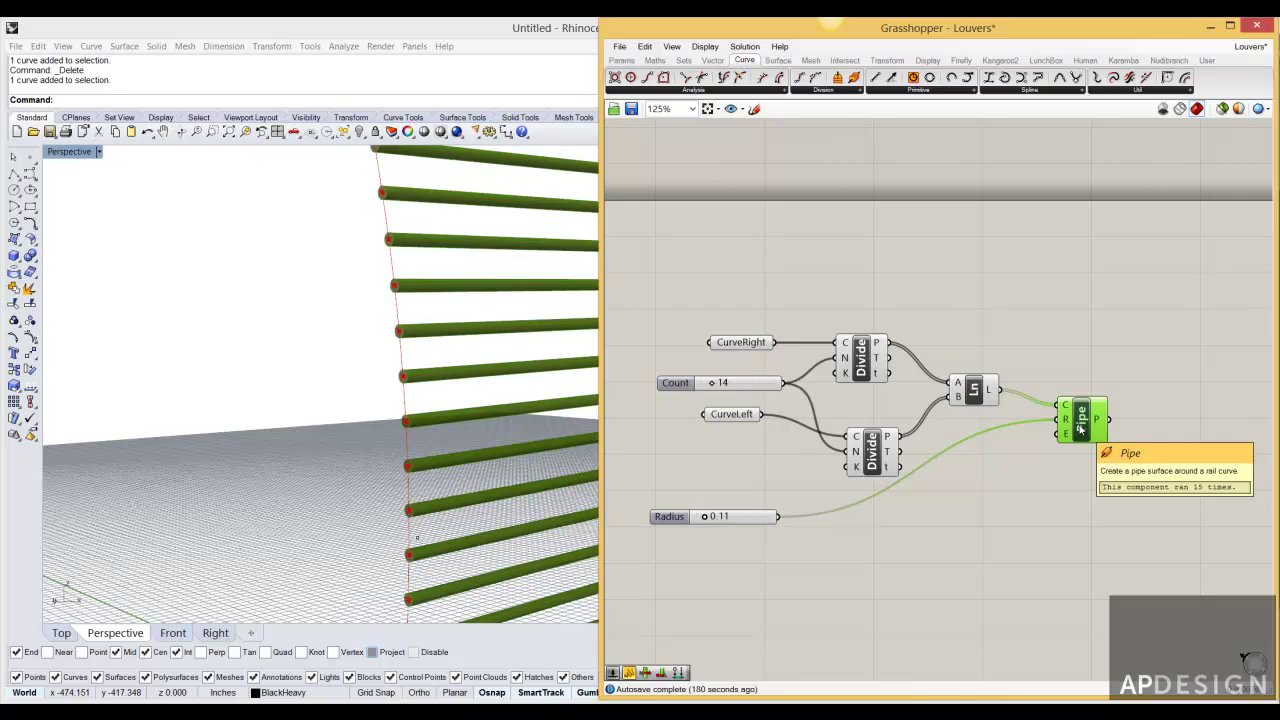
pyautogui.press('Delete')
# - Examine the lines spanning the two rail curves from several angles, briefly highlighting the rail curves
pyautogui.scroll(-5, 354, 377)
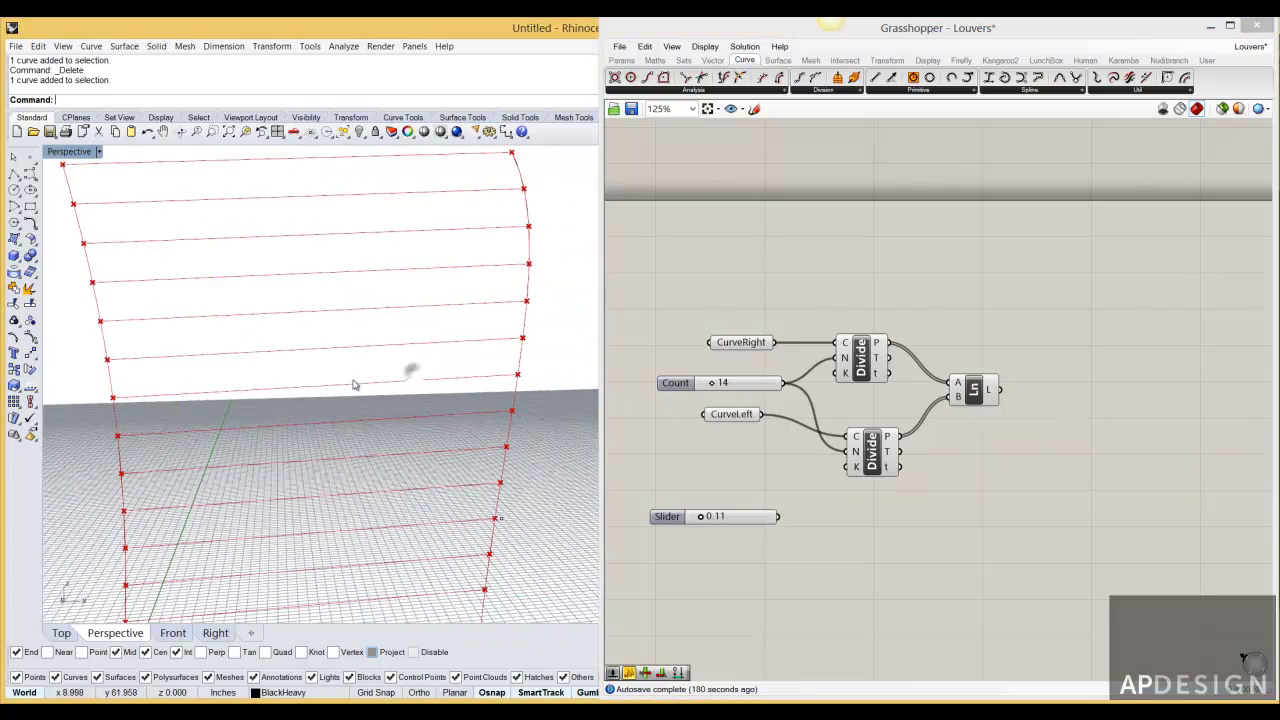
pyautogui.scroll(2, 323, 374)
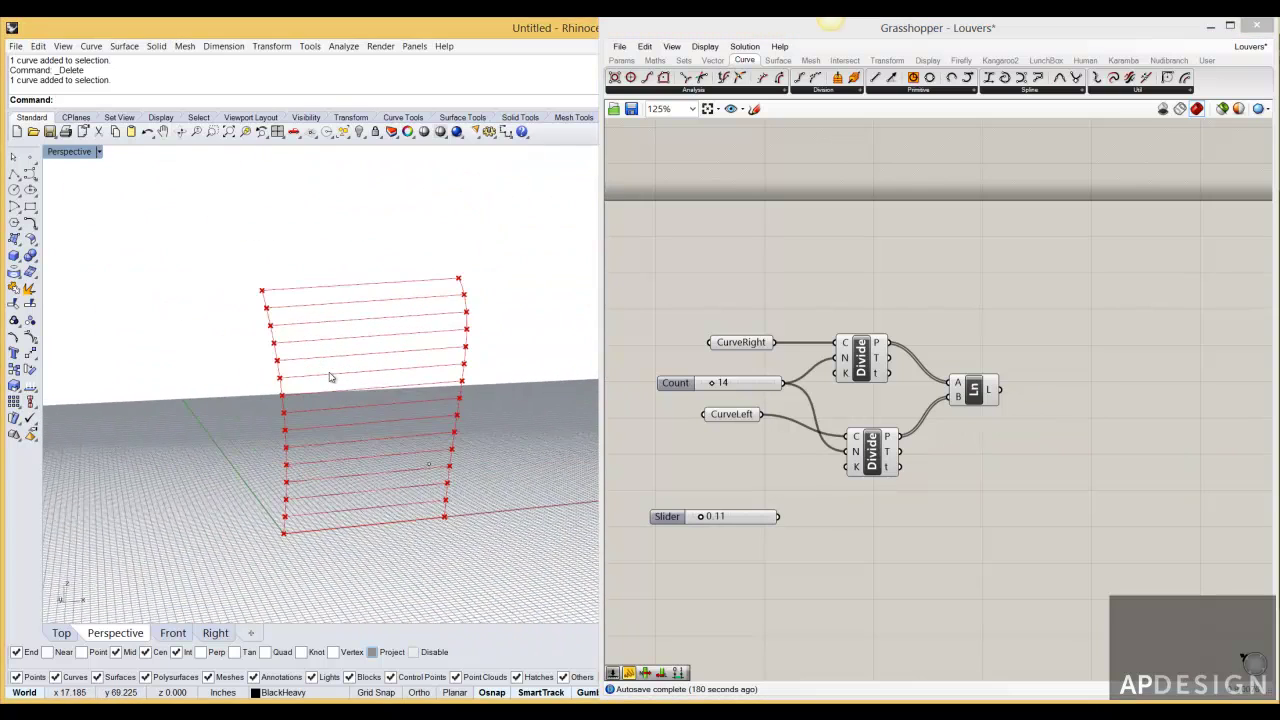
pyautogui.scroll(1, 327, 375)
pyautogui.moveTo(306, 371); pyautogui.dragTo(420, 400, button='right')
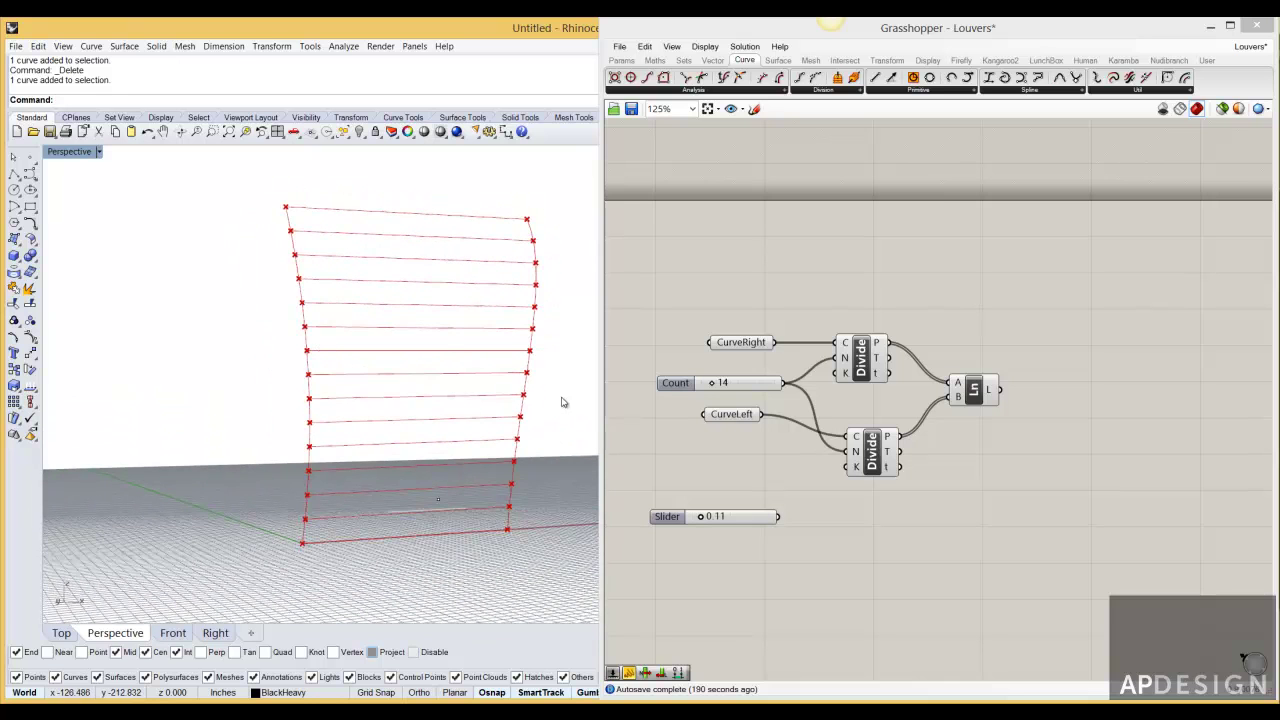
pyautogui.hotkey('ctrl', 'a')
pyautogui.moveTo(350, 368); pyautogui.dragTo(365, 338, button='right')
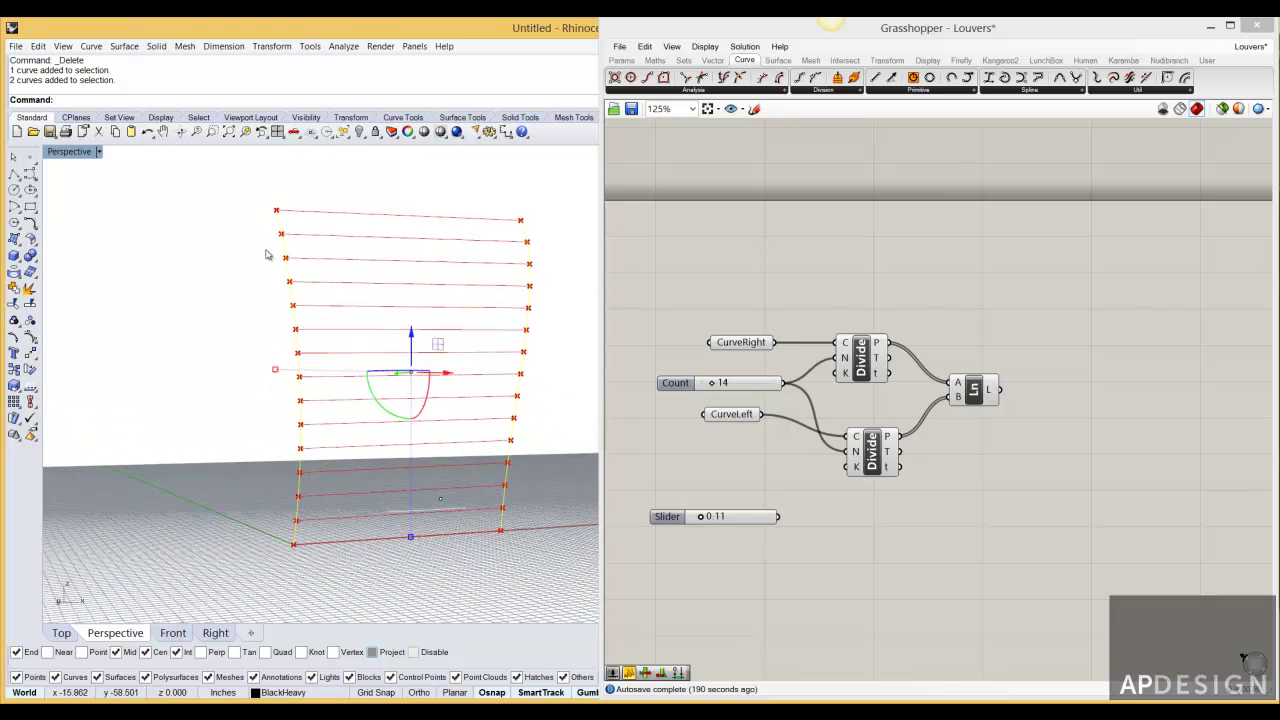
pyautogui.moveTo(519, 302); pyautogui.dragTo(466, 323, button='right')
pyautogui.click(455, 335)
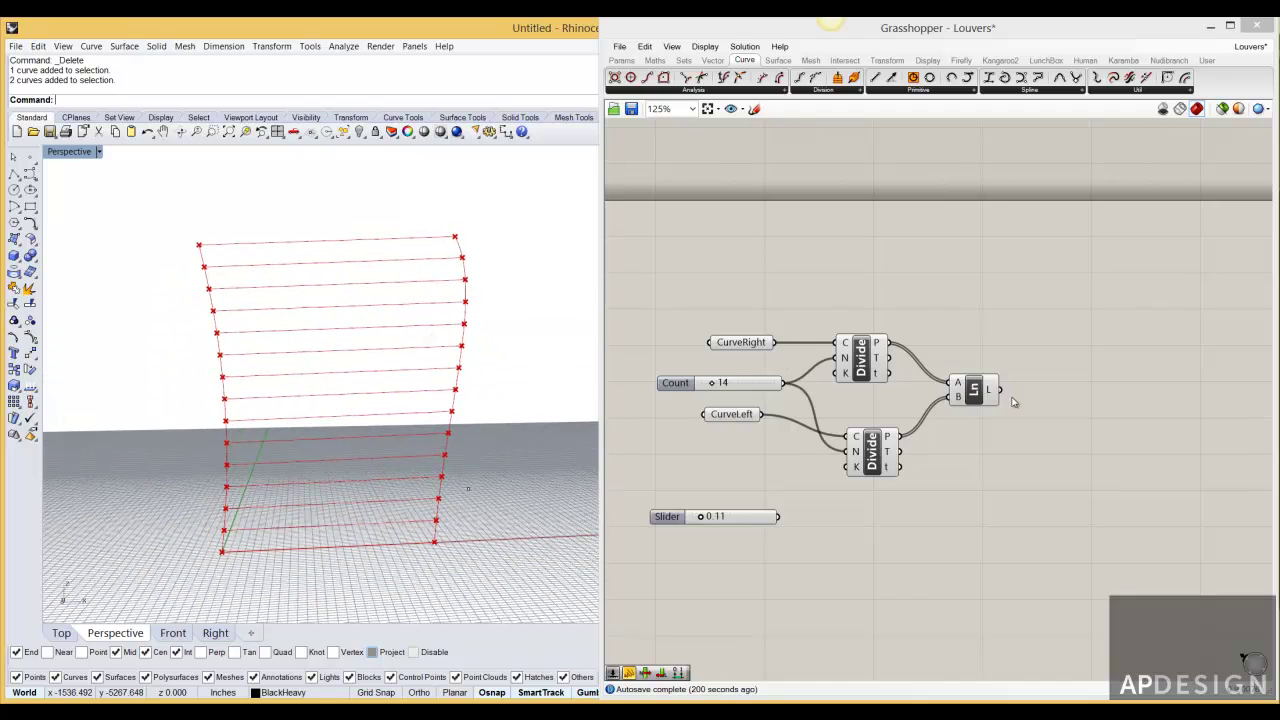
# - Turn off the preview of both Divide Curve components so that only the lines and rail curves display
pyautogui.scroll(2, 1011, 396)
pyautogui.scroll(3, 890, 360)
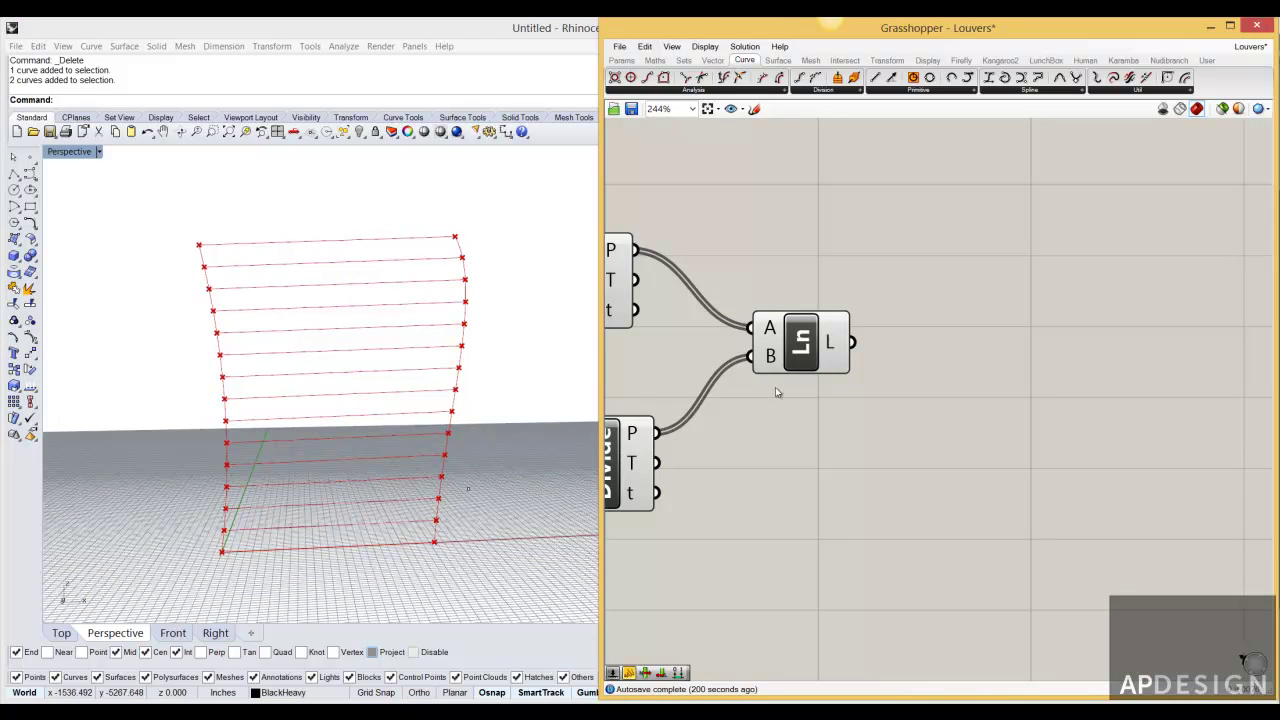
pyautogui.click(826, 343)
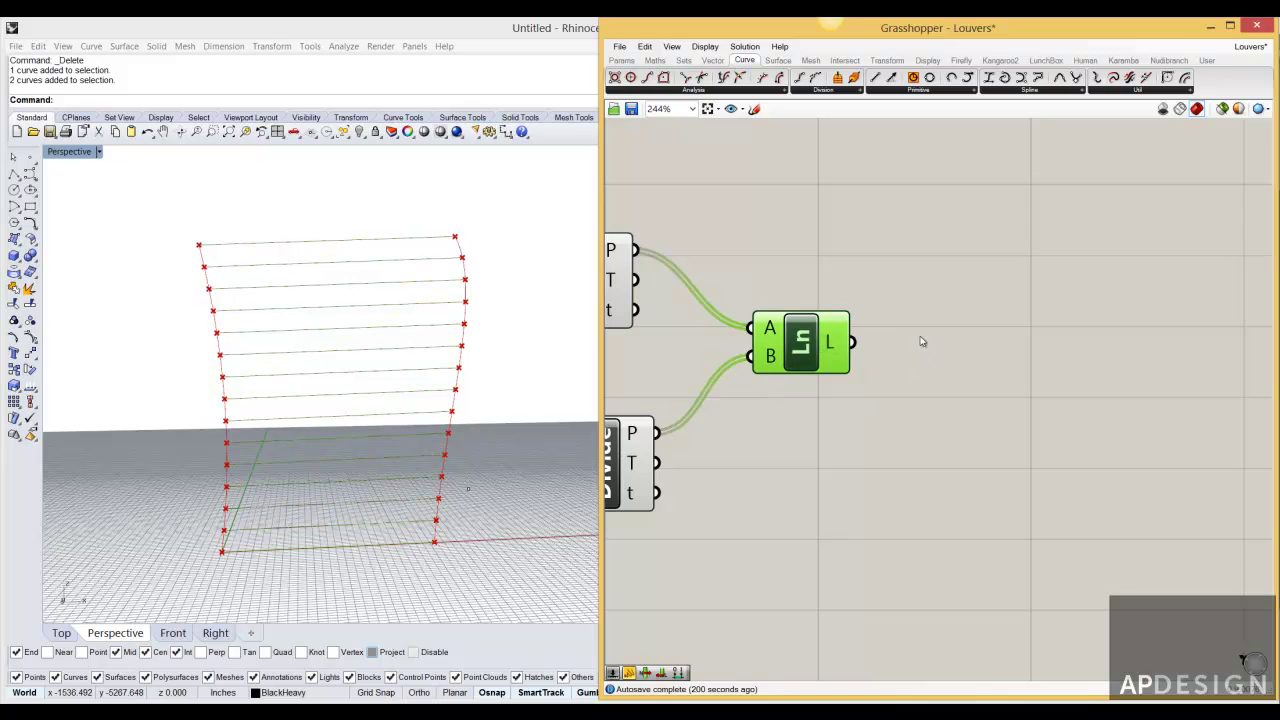
pyautogui.click(819, 396)
pyautogui.moveTo(760, 403); pyautogui.dragTo(1020, 383, button='right')
pyautogui.moveTo(968, 510); pyautogui.dragTo(749, 188)
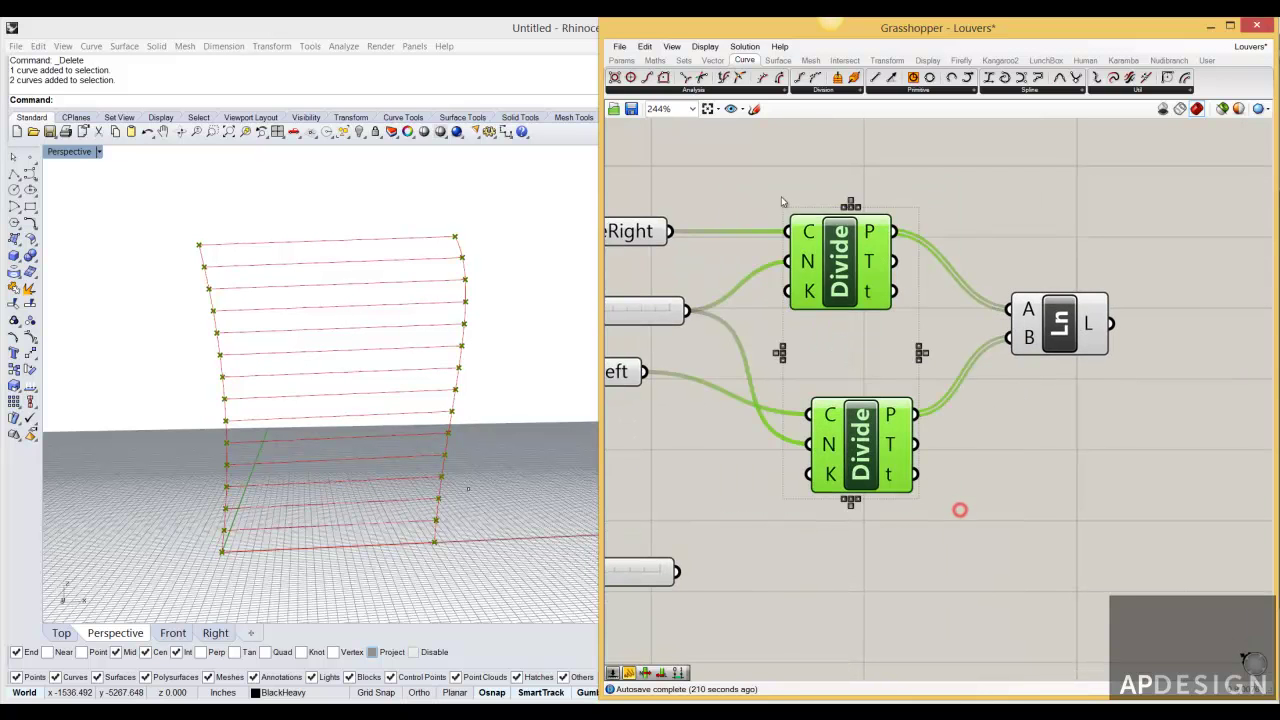
pyautogui.middleClick(756, 190)
pyautogui.click(794, 157)
pyautogui.moveTo(466, 268); pyautogui.dragTo(486, 277, button='right')
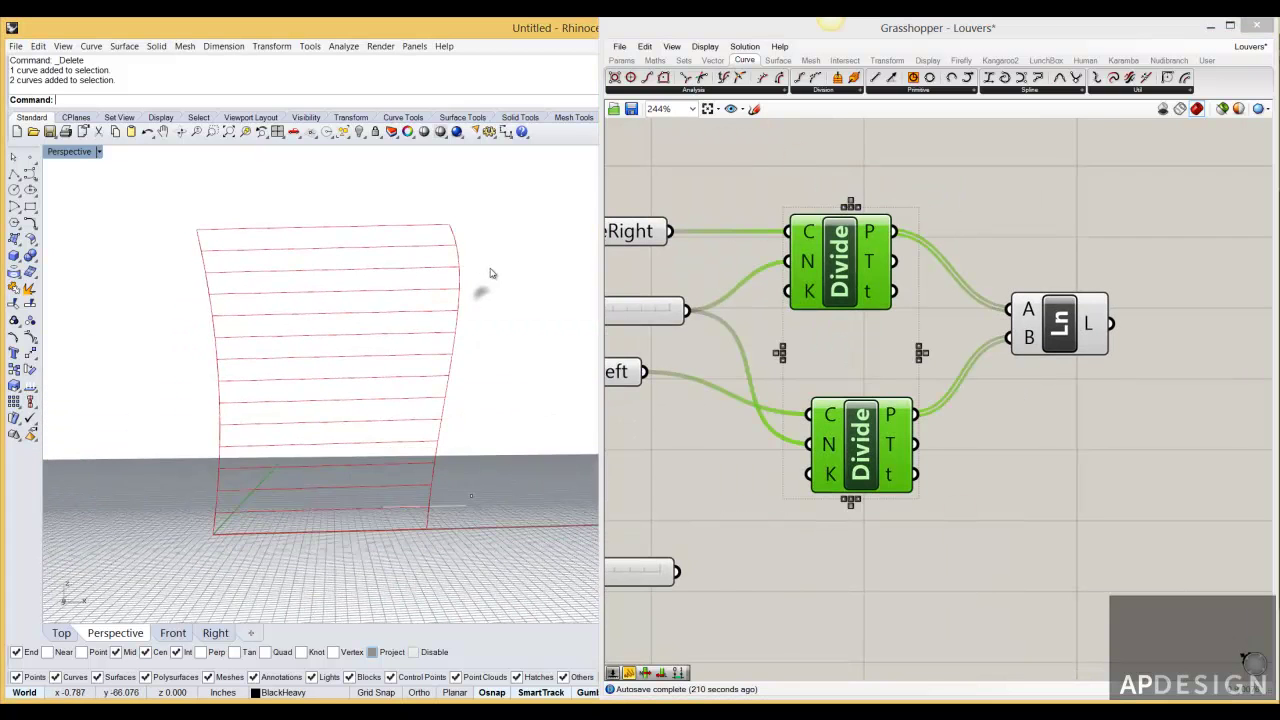
# - Add an Extrude component beside the Line component
pyautogui.moveTo(1063, 266); pyautogui.dragTo(866, 266, button='right')
pyautogui.click(1014, 308)
pyautogui.doubleClick(1014, 307)
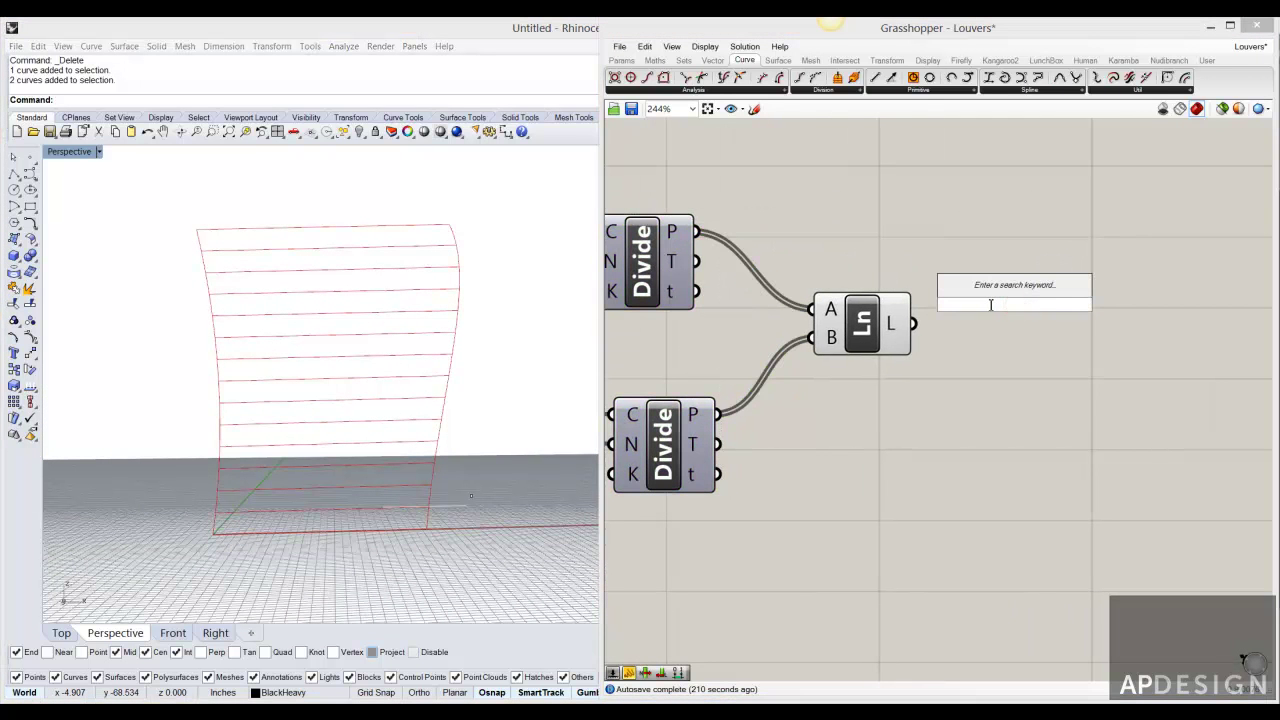
pyautogui.write('extru')
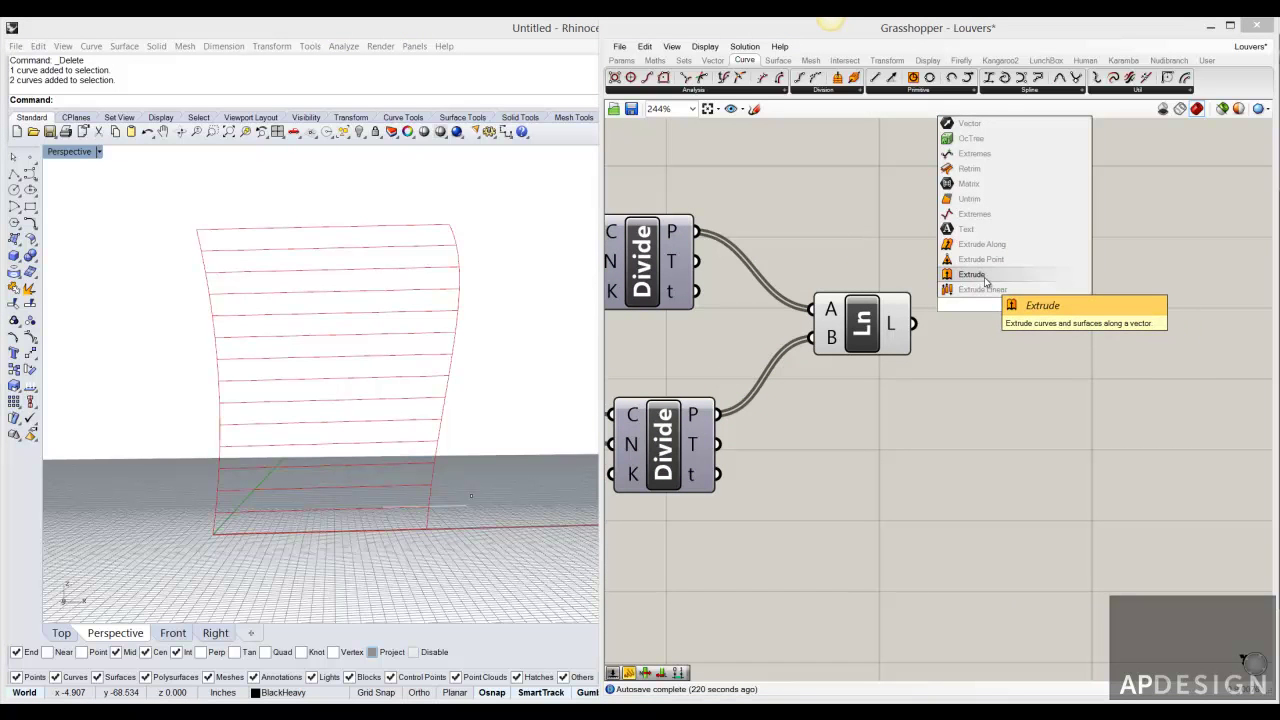
pyautogui.click(985, 282)
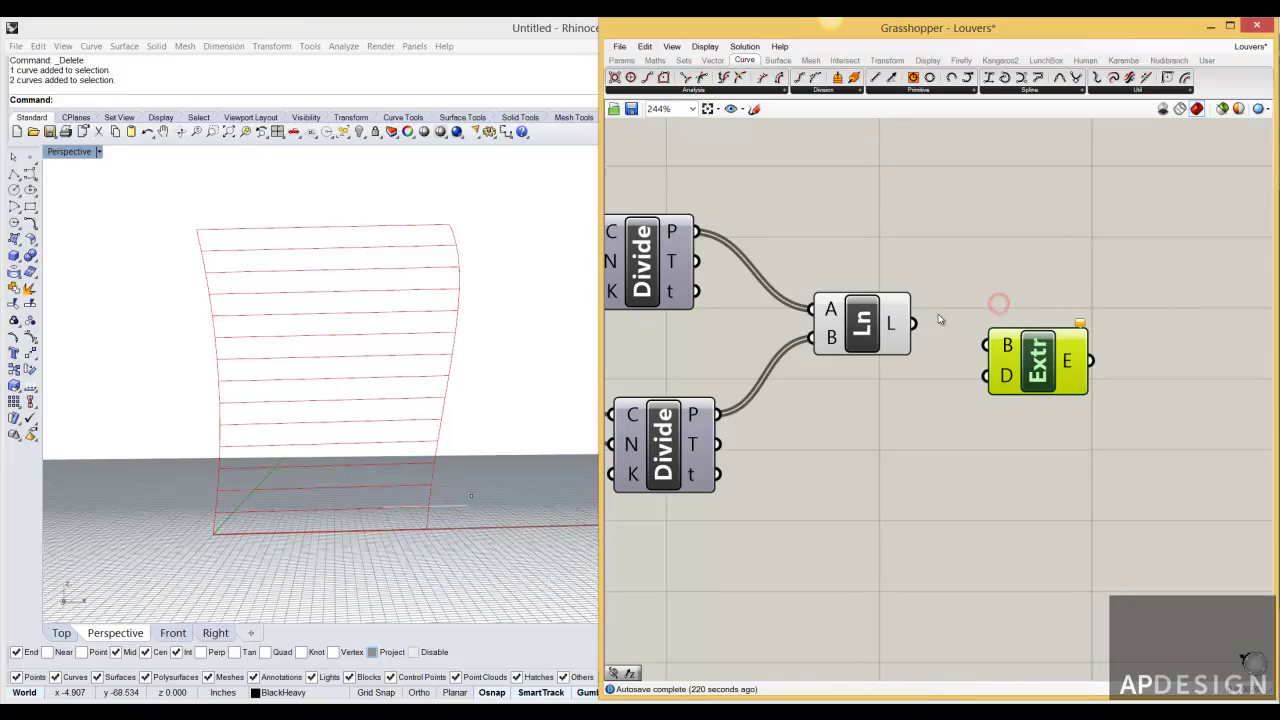
pyautogui.scroll(1, 957, 303)
pyautogui.moveTo(423, 340); pyautogui.dragTo(483, 357, button='right')
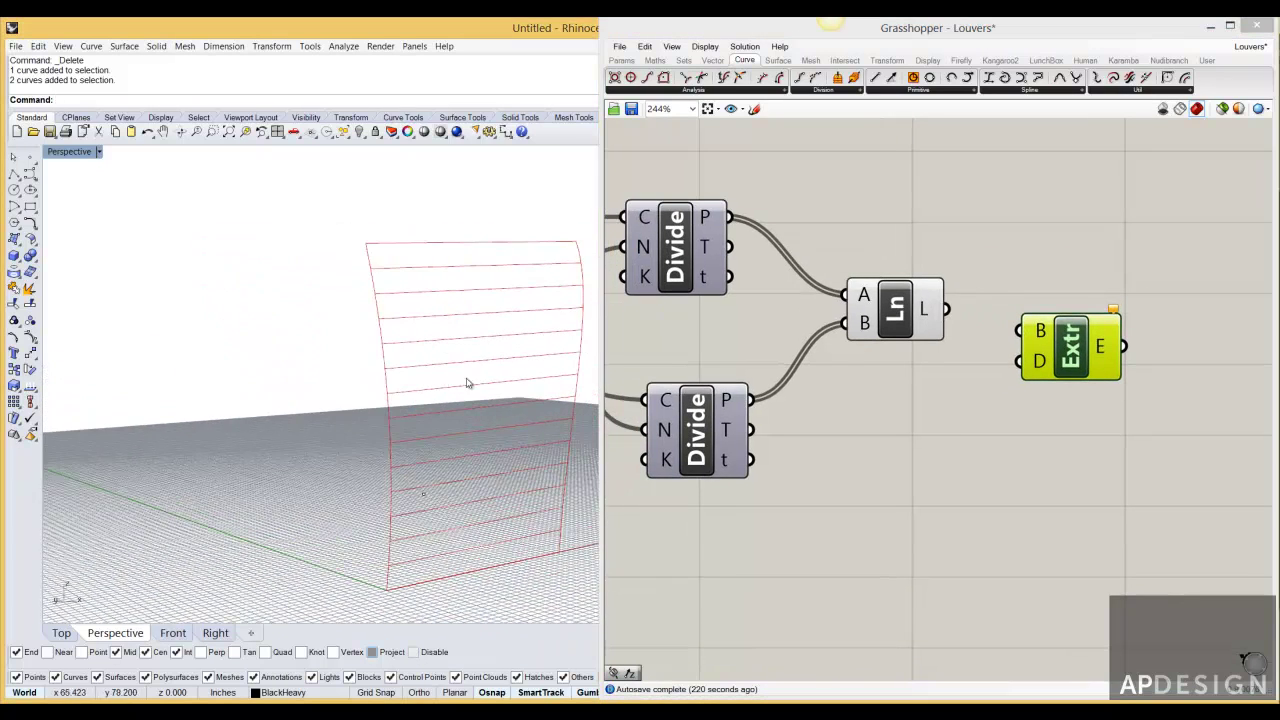
pyautogui.moveTo(463, 390); pyautogui.dragTo(419, 396, button='right')
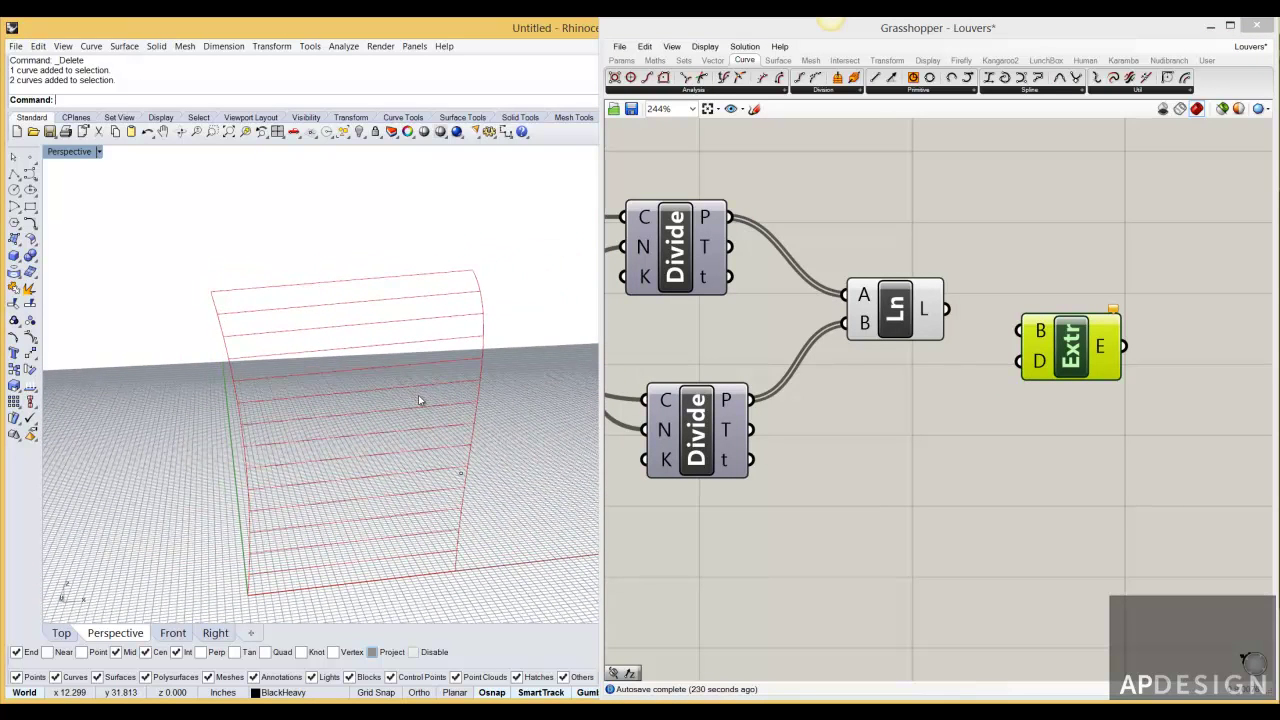
# - Shift the Extrude component farther from Line and add a Move component between them
pyautogui.moveTo(1078, 352); pyautogui.dragTo(1244, 330)
pyautogui.doubleClick(1098, 340)
pyautogui.write('move')
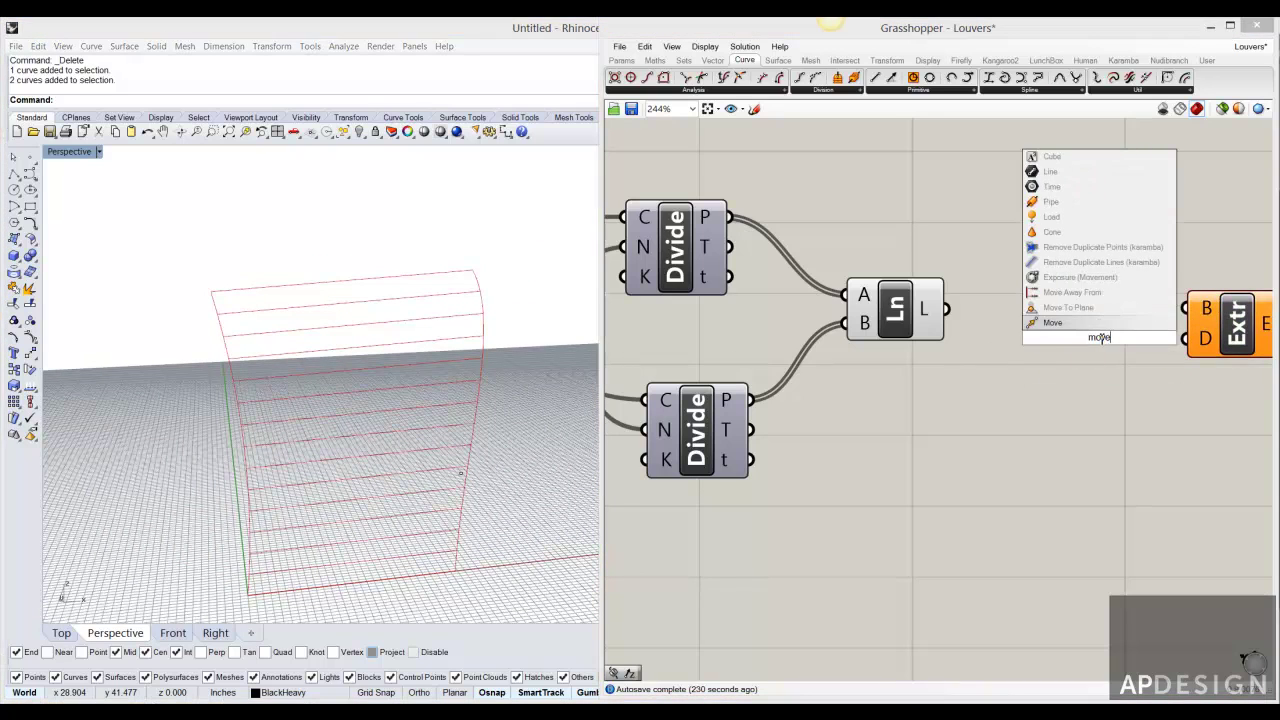
pyautogui.click(1058, 325)
# - Add a Unit Y vector component and place it just below the Move component
pyautogui.moveTo(394, 409); pyautogui.dragTo(320, 494, button='right')
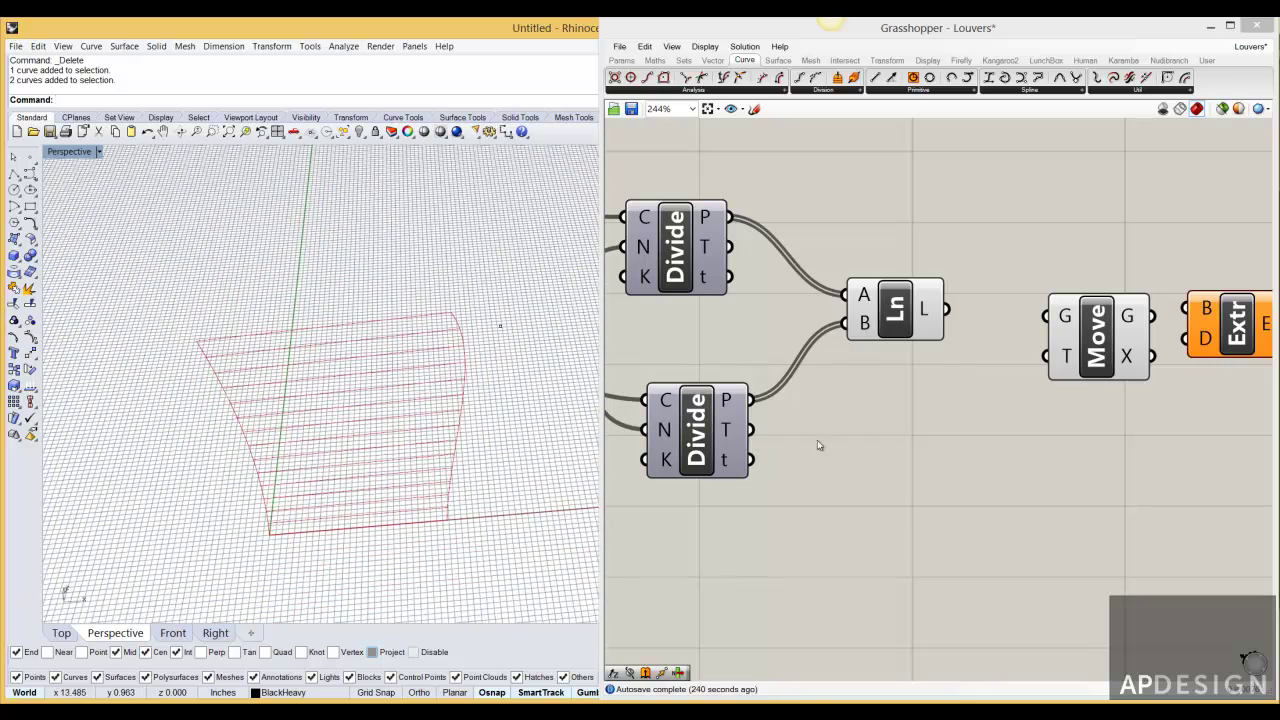
pyautogui.moveTo(257, 521); pyautogui.dragTo(257, 517, button='right')
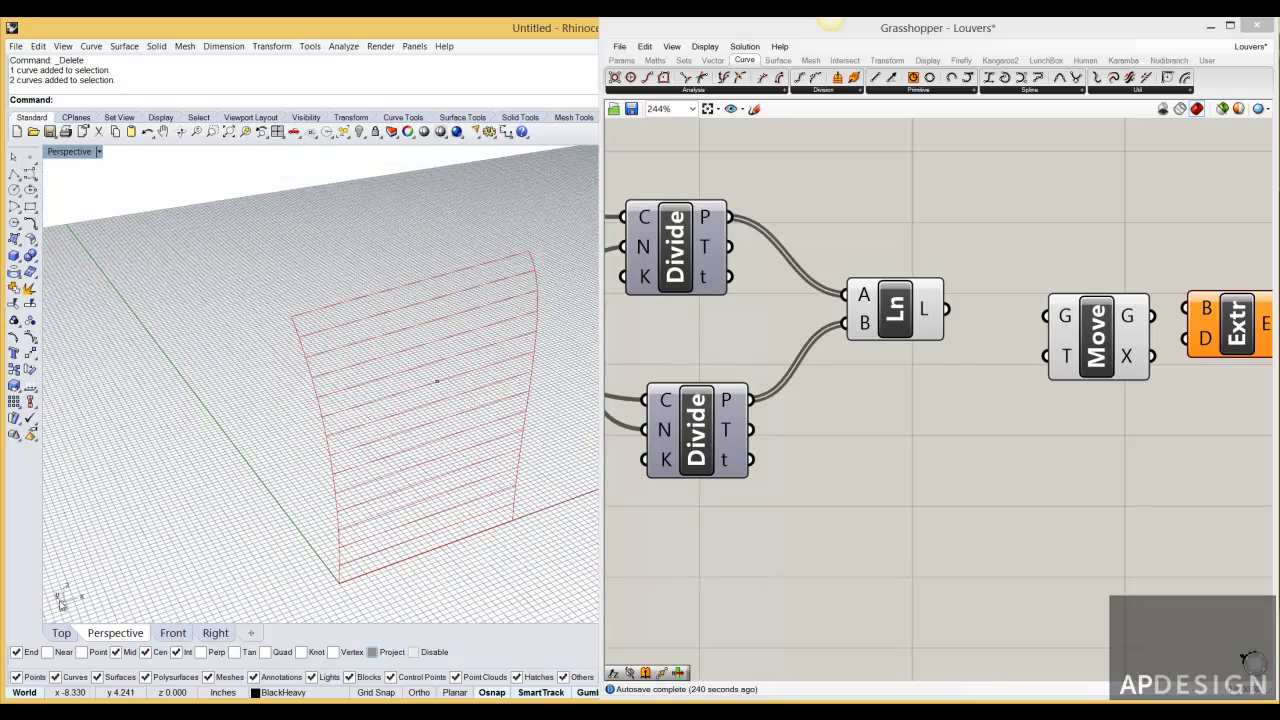
pyautogui.doubleClick(957, 416)
pyautogui.write('y')
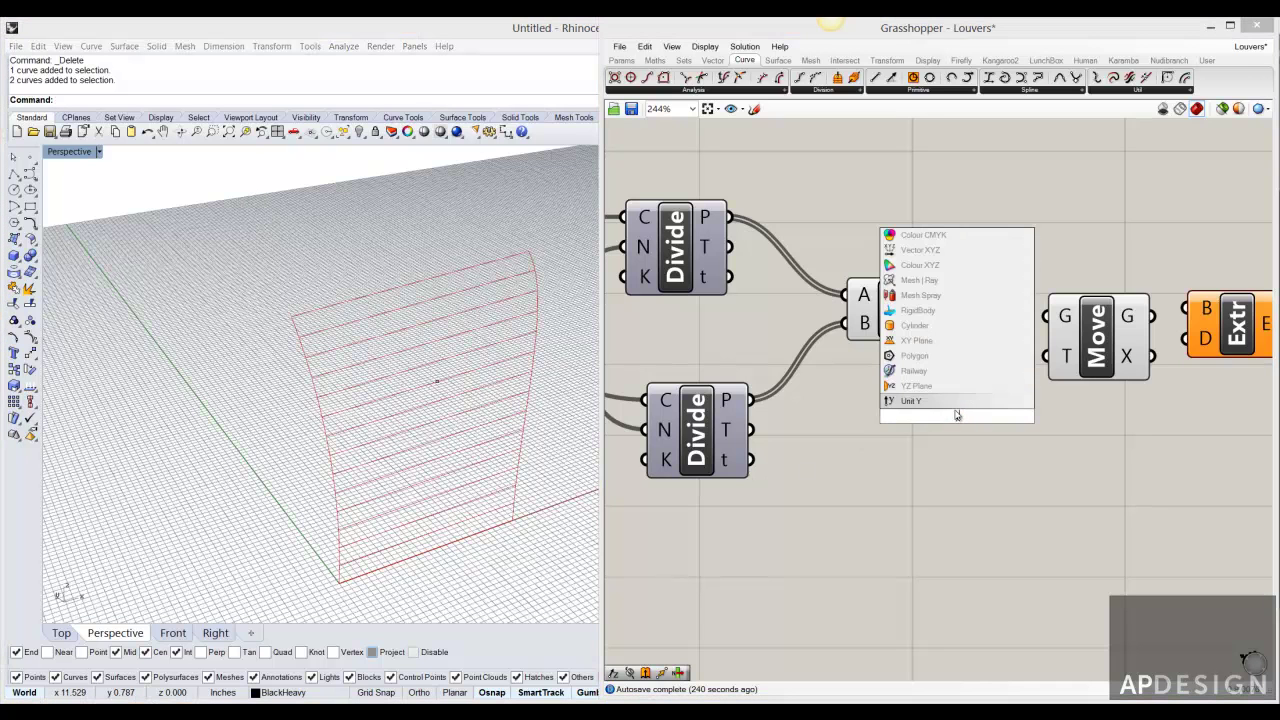
pyautogui.click(938, 400)
pyautogui.moveTo(948, 415); pyautogui.dragTo(990, 412)
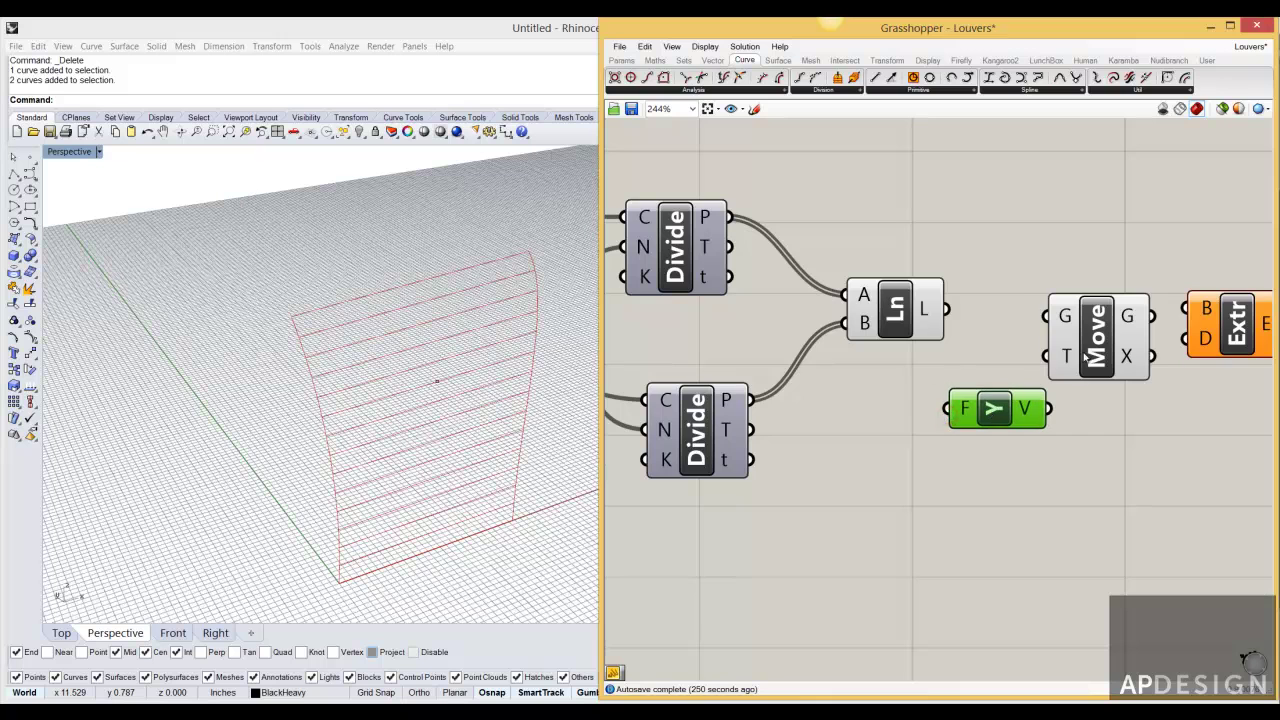
# - Space out Move and Extrude, connecting the Line output to Move's geometry input and the Unit Y vector to its T input
pyautogui.moveTo(1081, 353); pyautogui.dragTo(1113, 335)
pyautogui.moveTo(1218, 326); pyautogui.dragTo(1023, 299, button='right')
pyautogui.moveTo(1046, 303); pyautogui.dragTo(1143, 289)
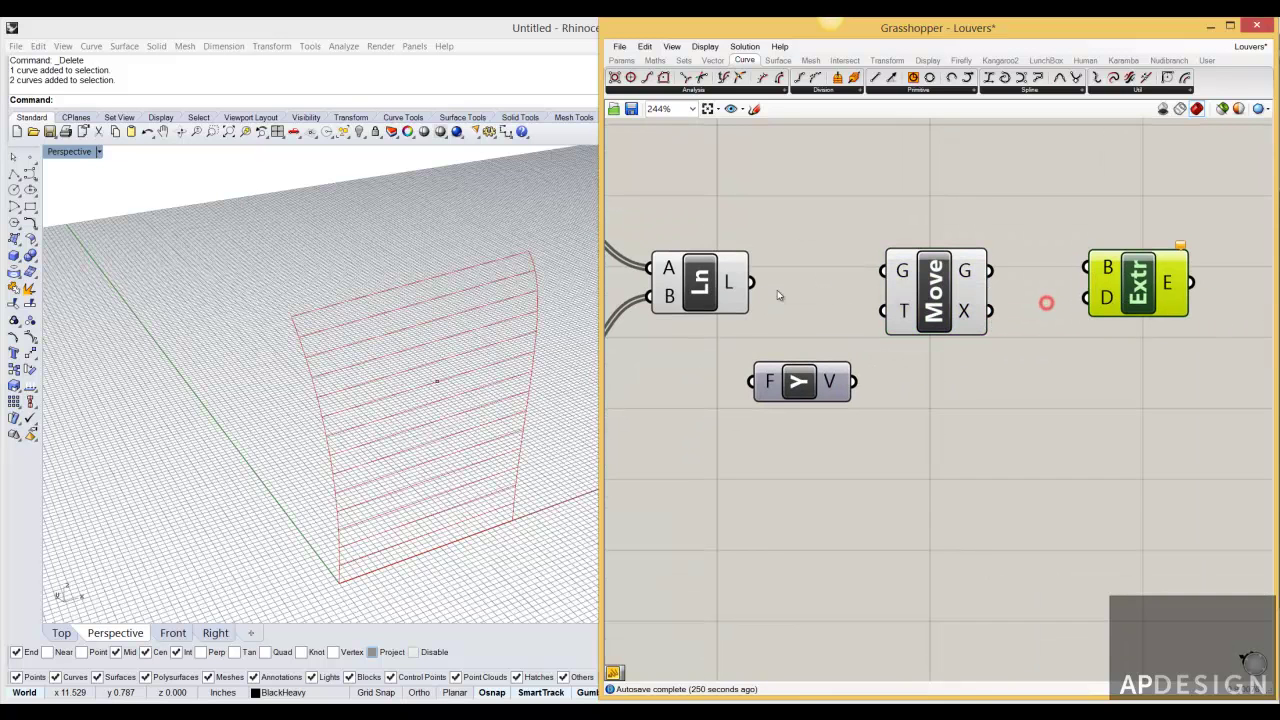
pyautogui.moveTo(727, 286); pyautogui.dragTo(882, 270)
pyautogui.moveTo(797, 323); pyautogui.dragTo(858, 308, button='right')
pyautogui.moveTo(916, 368); pyautogui.dragTo(942, 295)
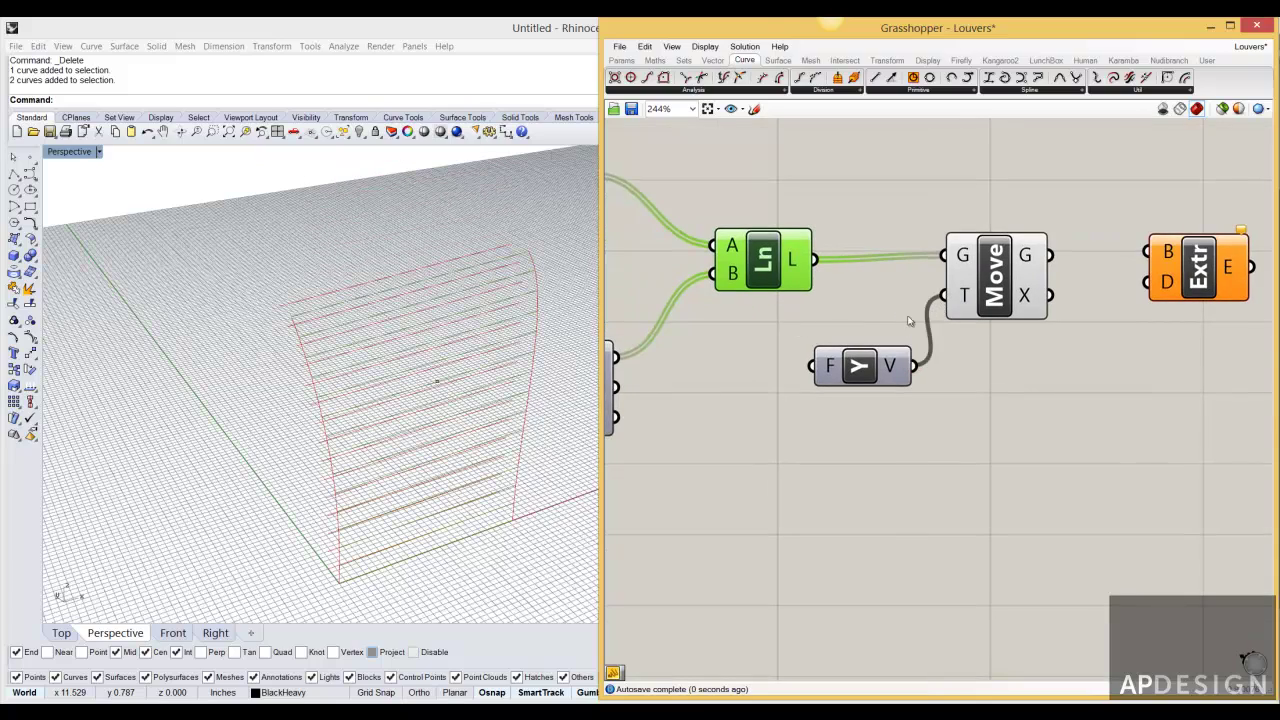
pyautogui.moveTo(340, 443); pyautogui.dragTo(366, 434, button='right')
pyautogui.click(862, 366)
pyautogui.moveTo(862, 366); pyautogui.dragTo(852, 358)
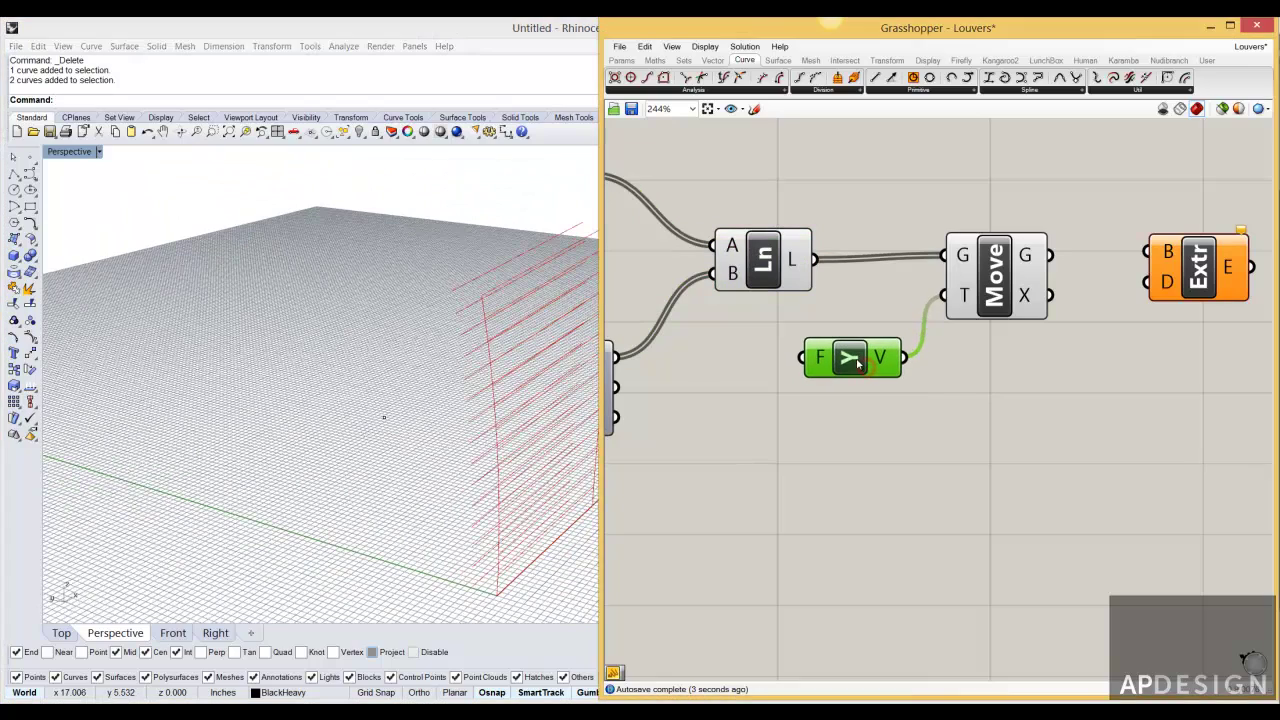
# - Connect the unused 0.11 slider to the factor input of the Unit Y component
pyautogui.moveTo(520, 354); pyautogui.dragTo(475, 377, button='right')
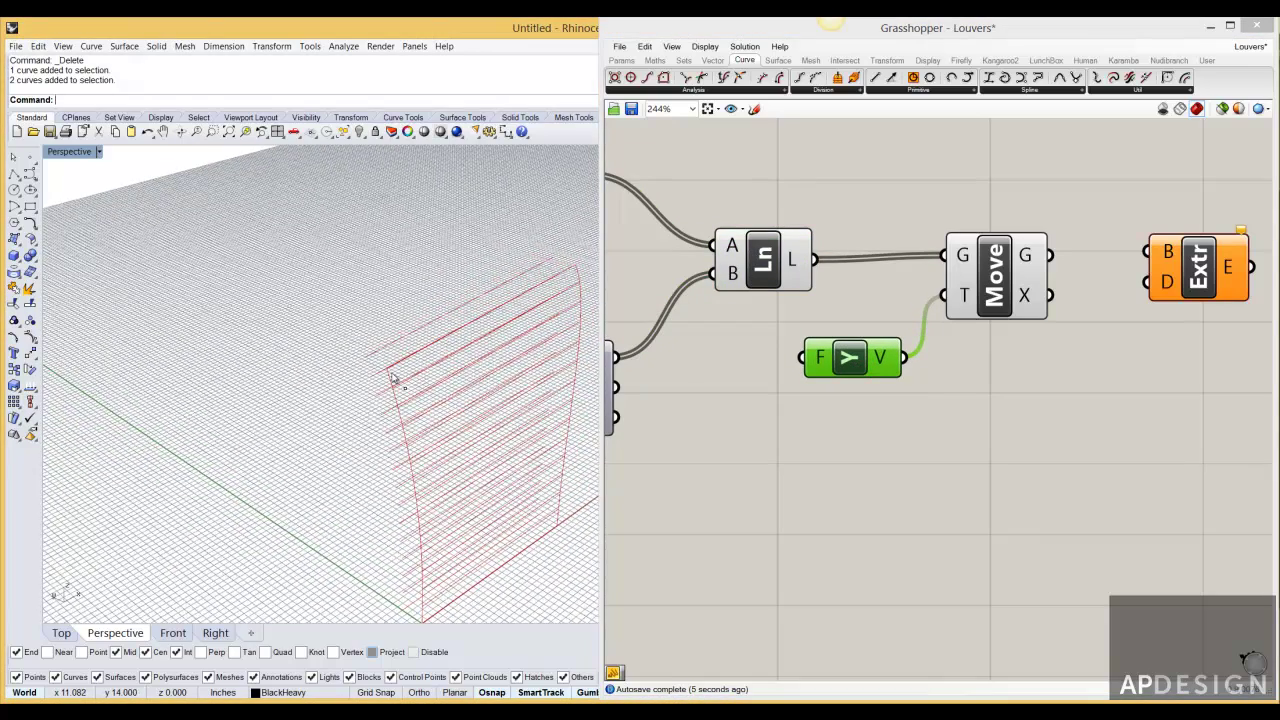
pyautogui.scroll(6, 392, 378)
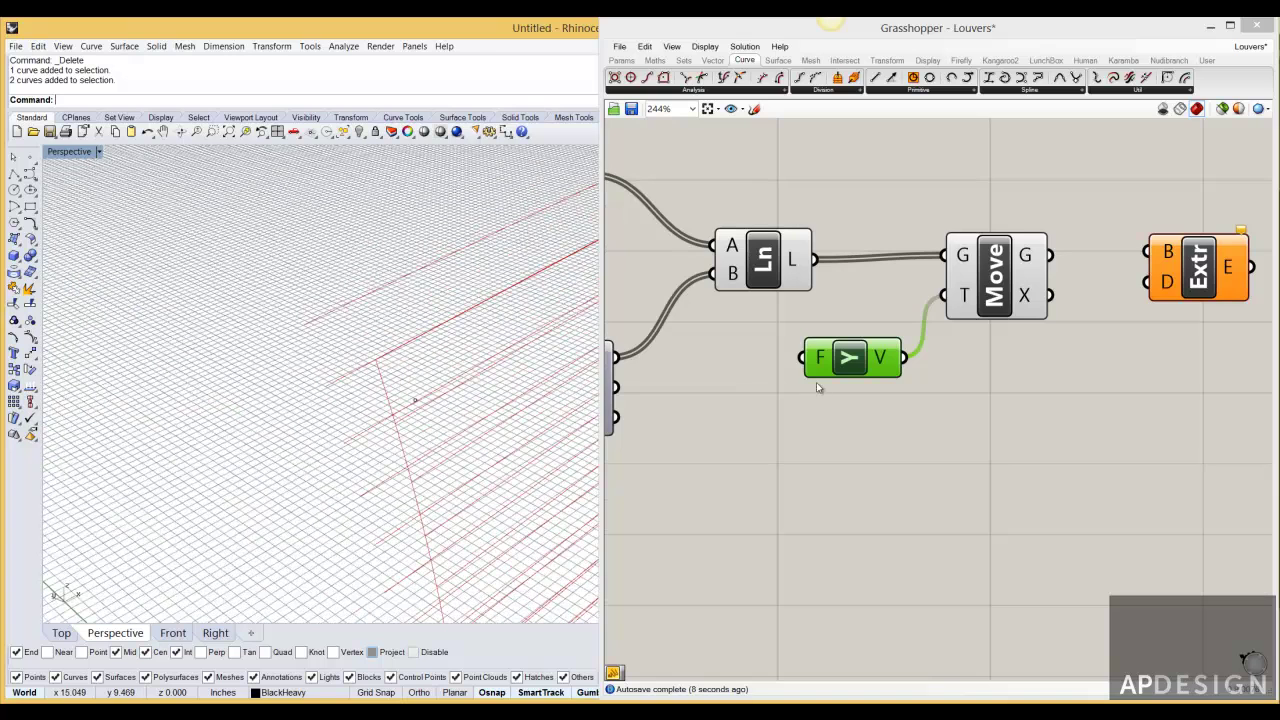
pyautogui.scroll(-3, 841, 344)
pyautogui.scroll(-2, 842, 348)
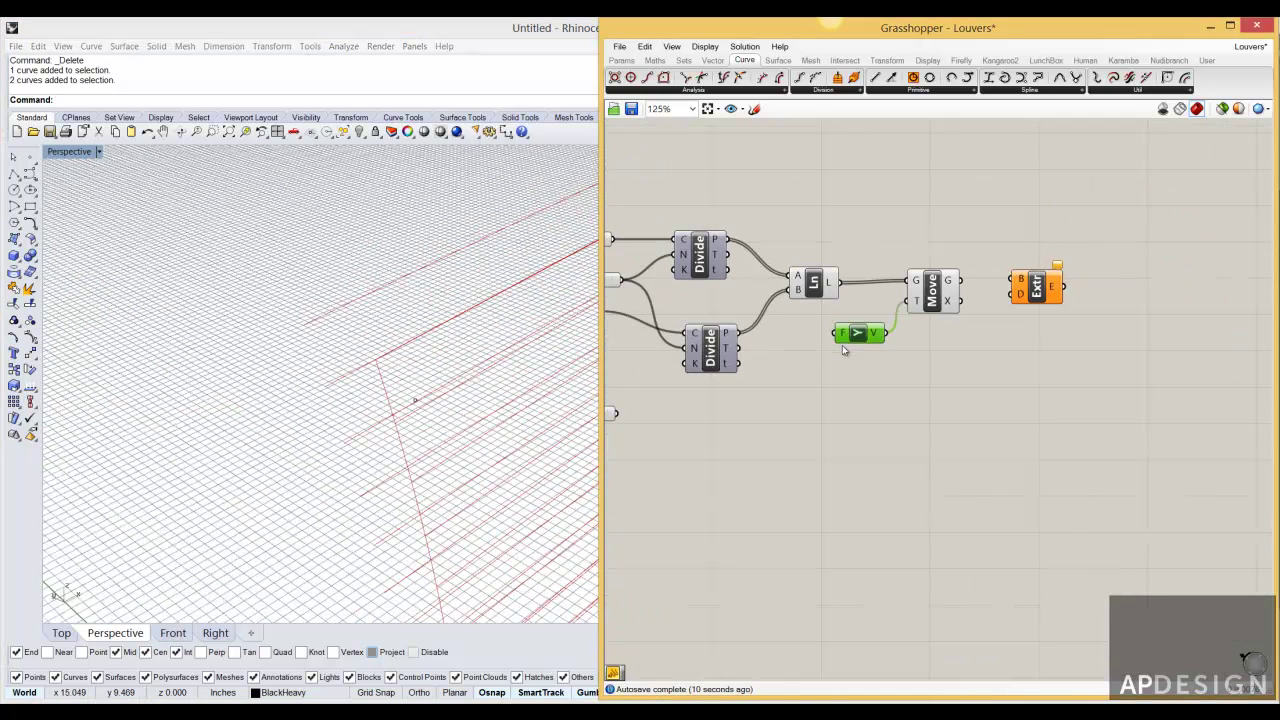
pyautogui.moveTo(801, 383); pyautogui.dragTo(941, 358, button='right')
pyautogui.moveTo(740, 378); pyautogui.dragTo(995, 298)
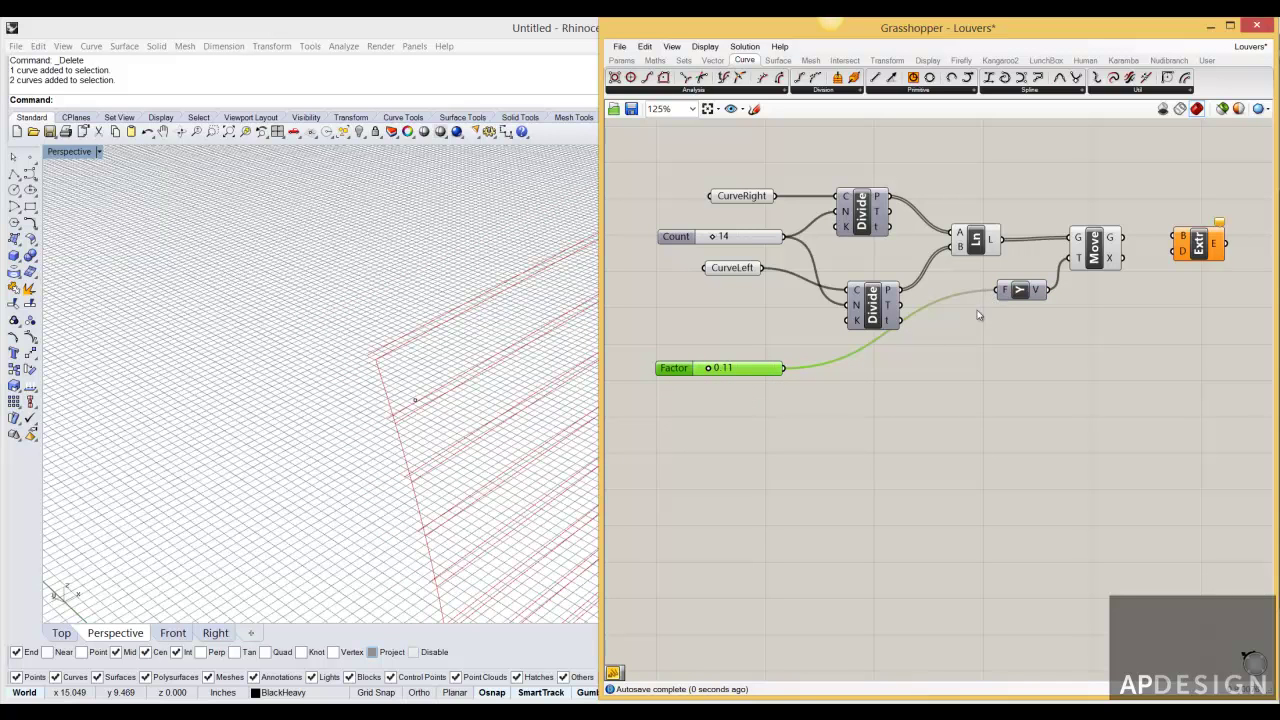
# - Set the Factor slider to 0.55 to increase the offset of the moved lines
pyautogui.scroll(3, 405, 400)
pyautogui.moveTo(714, 373); pyautogui.dragTo(741, 369)
pyautogui.doubleClick(668, 370)
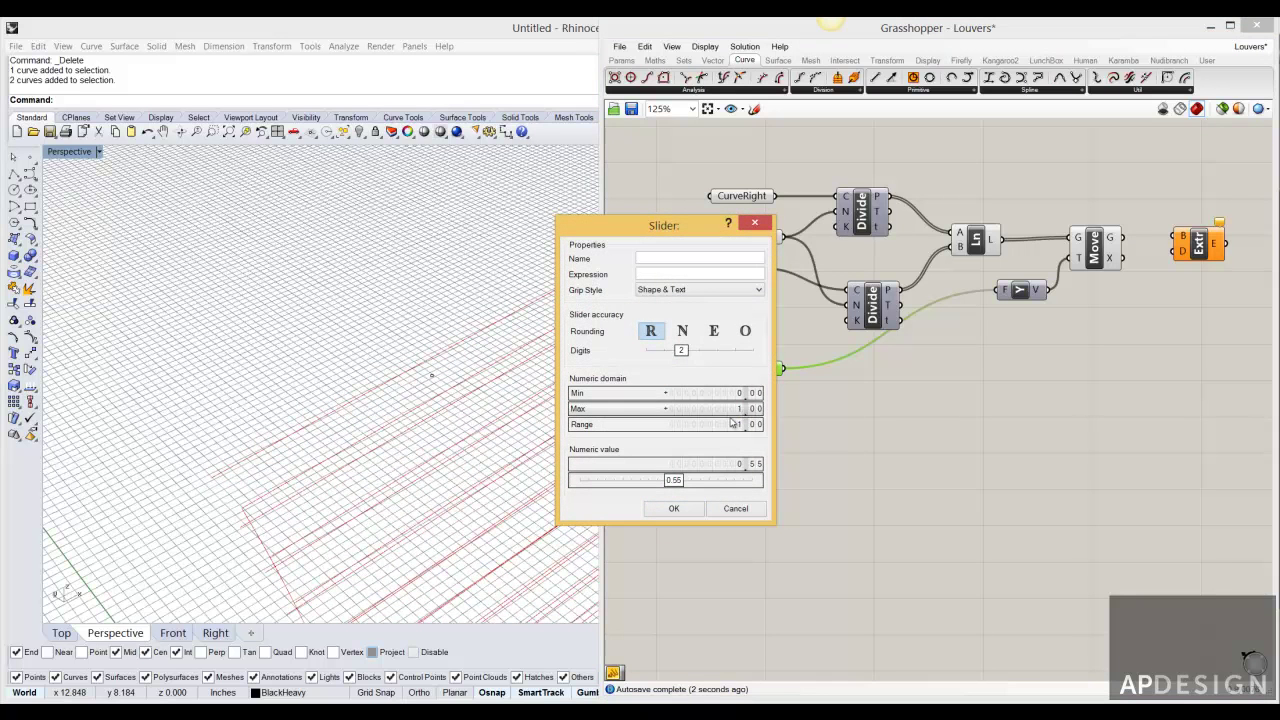
pyautogui.click(727, 507)
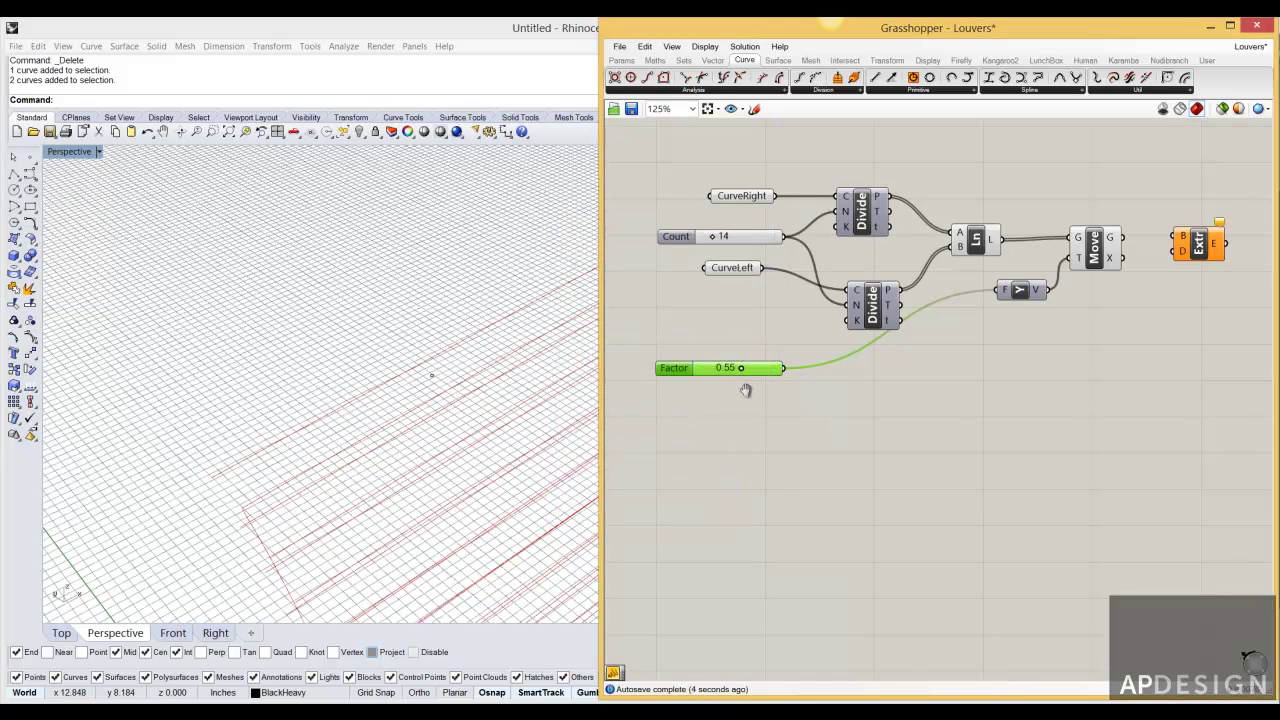
pyautogui.moveTo(735, 428); pyautogui.dragTo(744, 391, button='right')
pyautogui.moveTo(294, 403); pyautogui.dragTo(302, 374, button='right')
# - Add a Loft component between Move and Extrude, spacing Loft and Extrude apart on the canvas
pyautogui.moveTo(966, 327)
pyautogui.mouseDown(button='right')
pyautogui.moveTo(880, 354)
pyautogui.moveTo(889, 387)
pyautogui.mouseUp(button='right')
pyautogui.moveTo(1072, 250); pyautogui.dragTo(1147, 275)
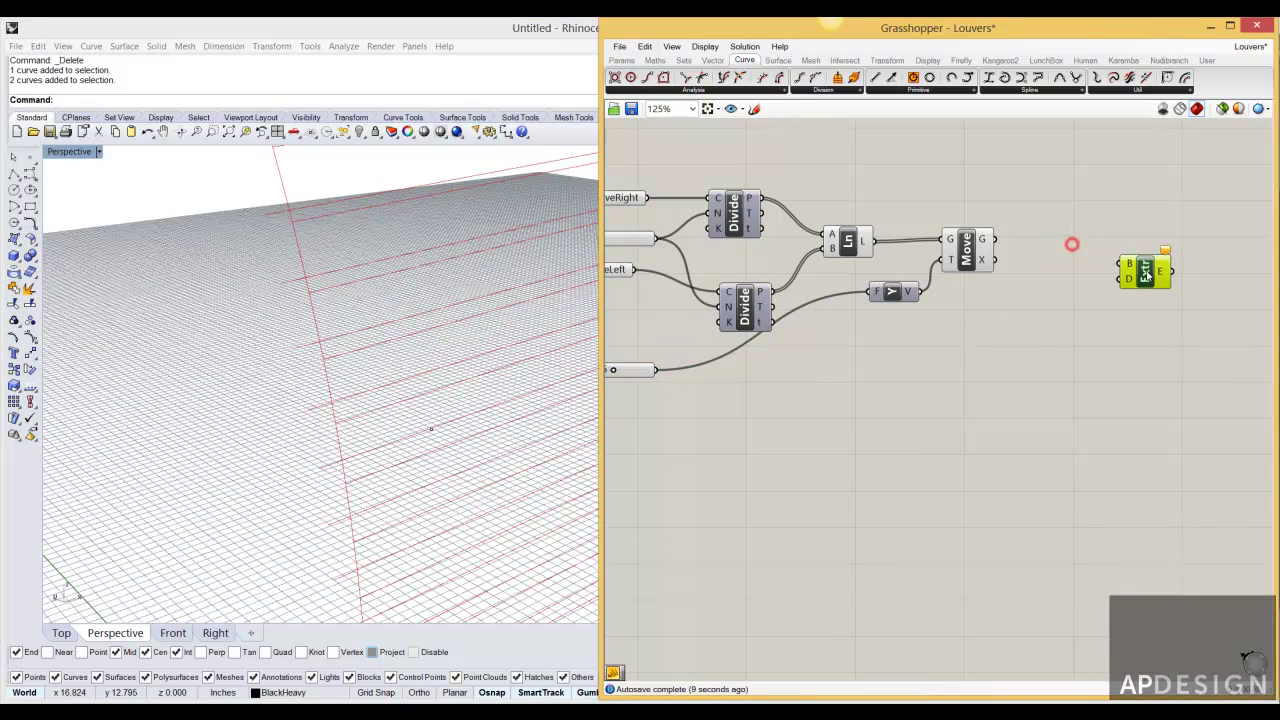
pyautogui.doubleClick(1071, 256)
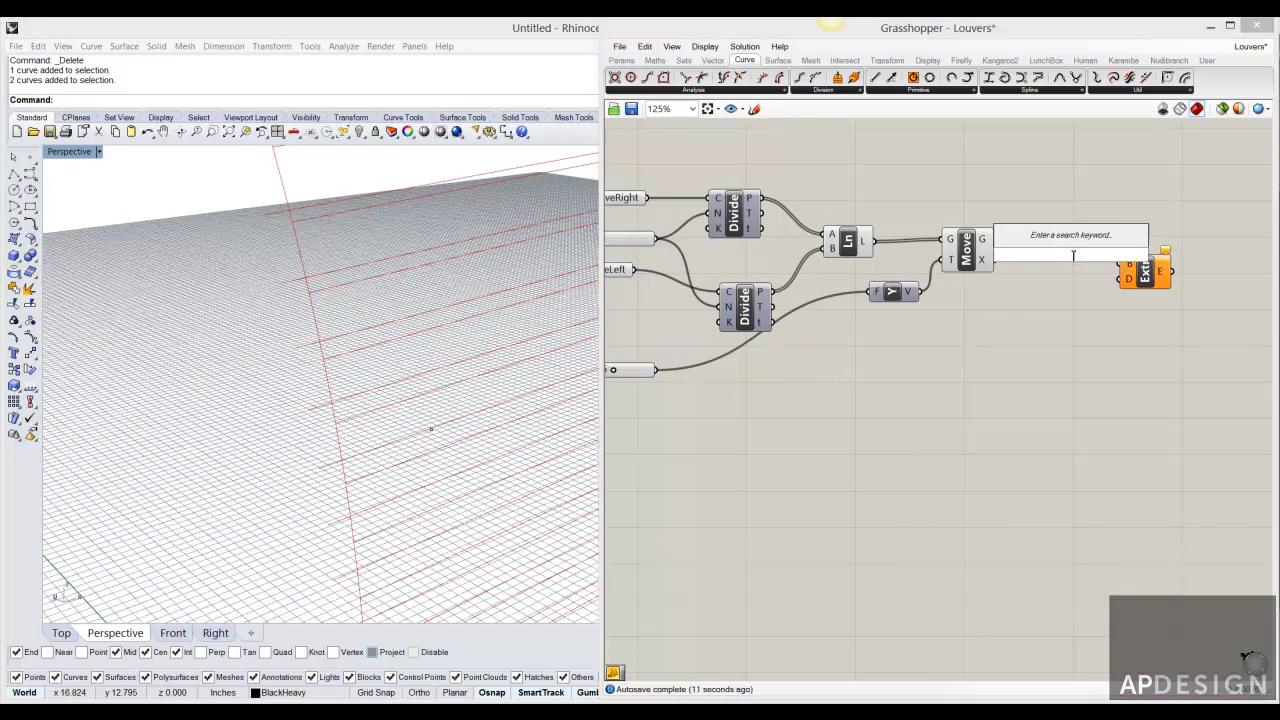
pyautogui.write('loft')
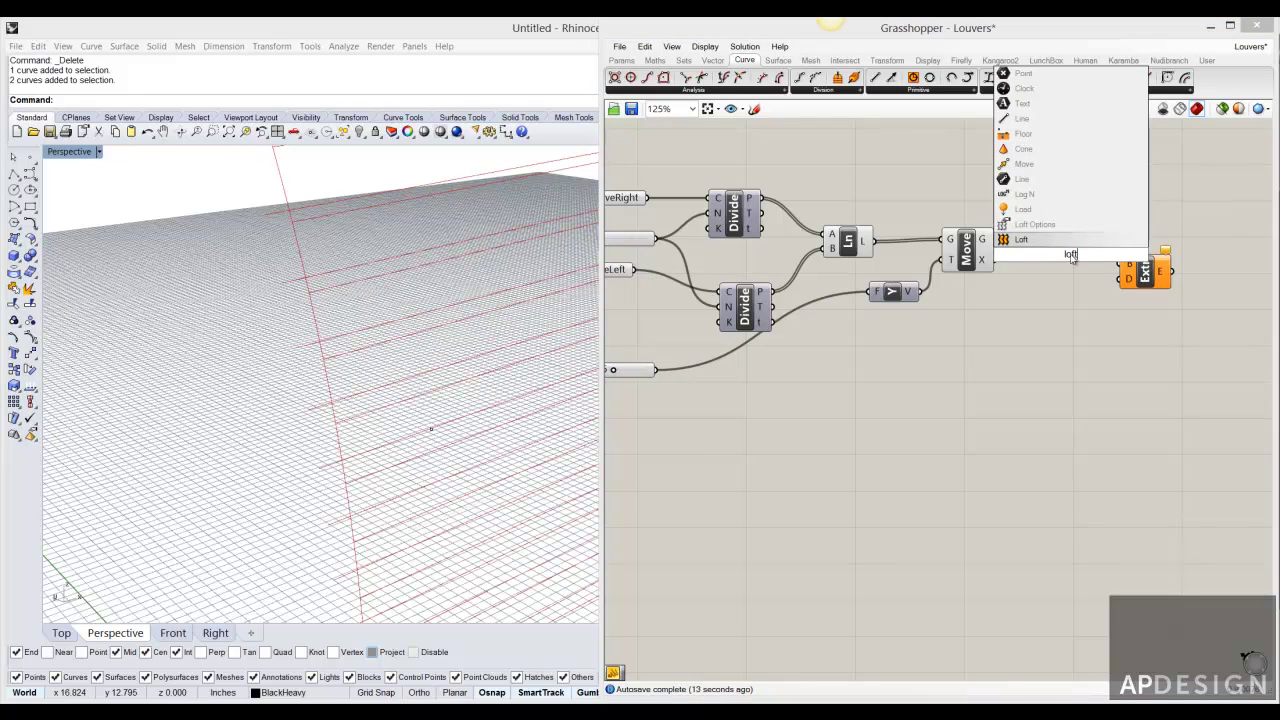
pyautogui.click(1035, 270)
pyautogui.doubleClick(1035, 270)
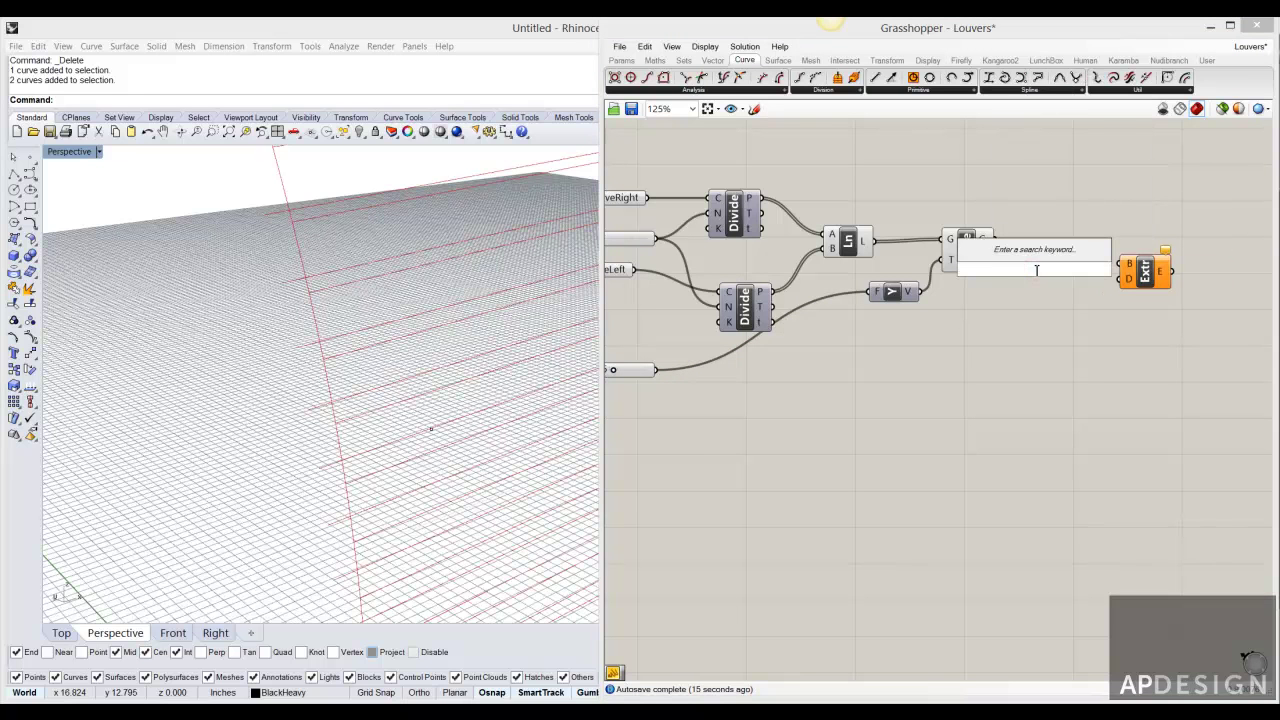
pyautogui.write('loft')
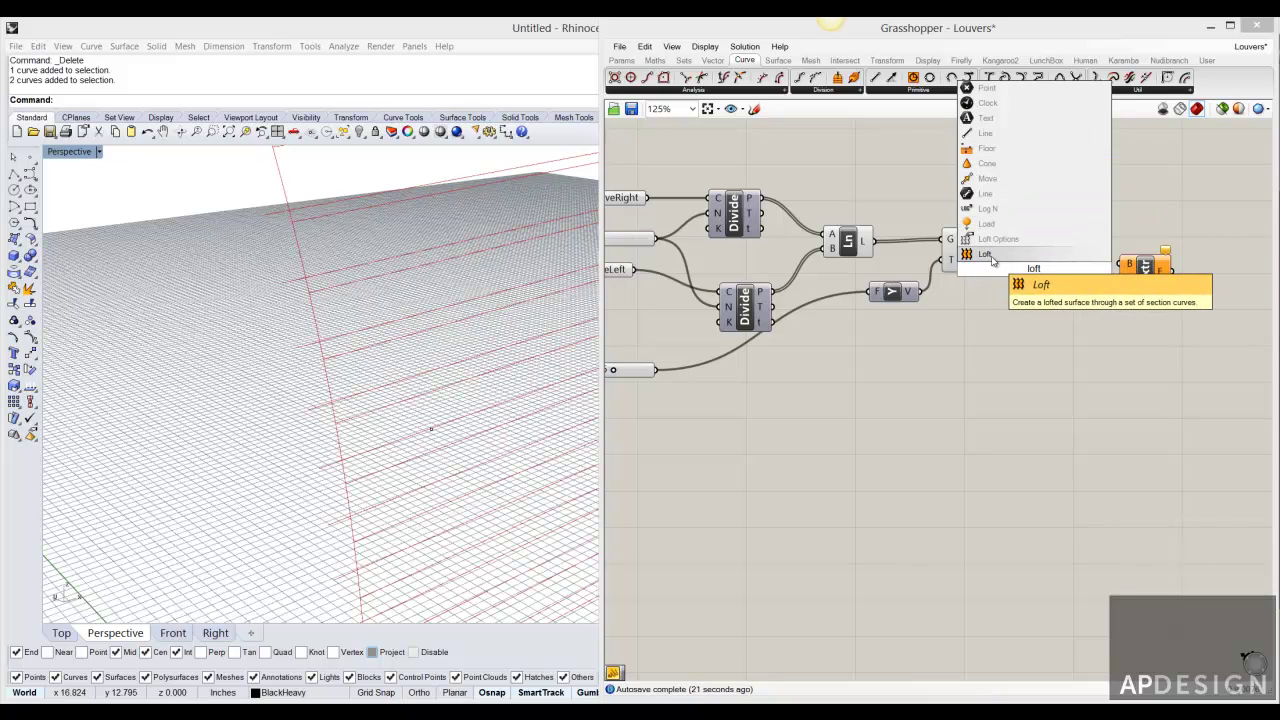
pyautogui.click(987, 255)
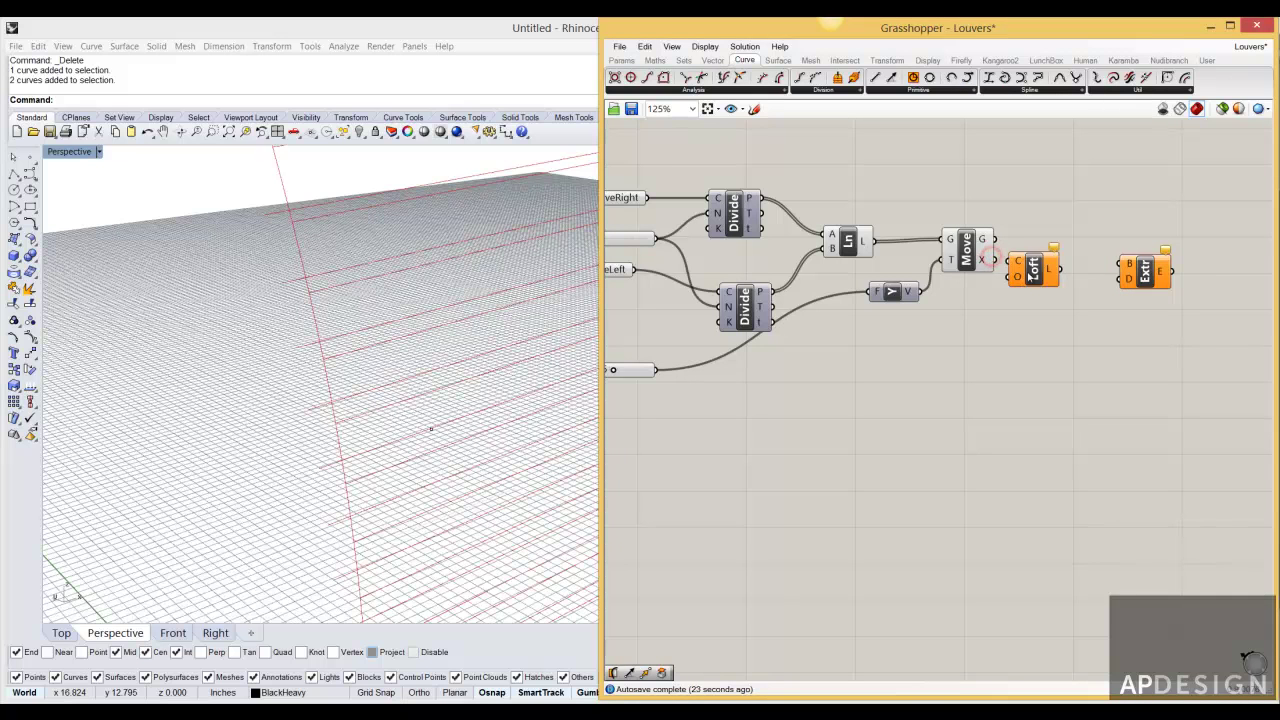
pyautogui.moveTo(1029, 273); pyautogui.dragTo(1059, 268)
pyautogui.moveTo(1140, 275); pyautogui.dragTo(1186, 253)
# - Connect both the Line output and Move's geometry output to Loft's curve input, repositioning Move and Loft around the wires
pyautogui.click(965, 265)
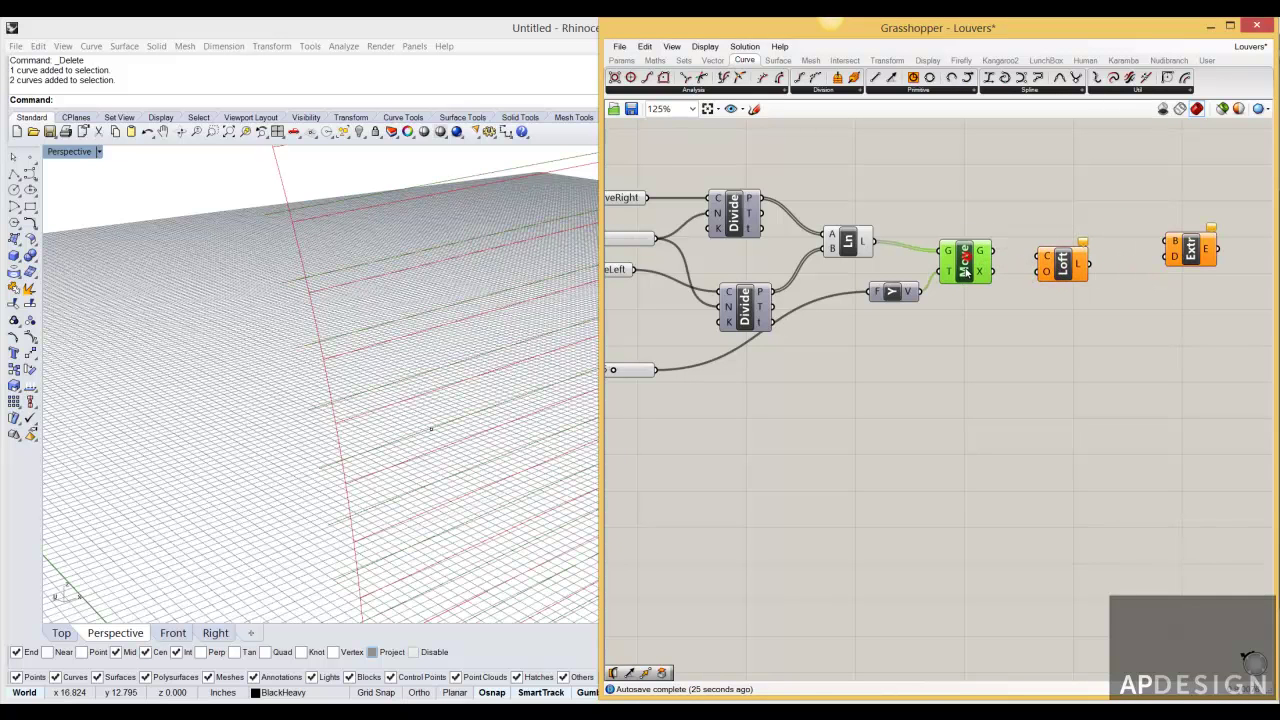
pyautogui.moveTo(848, 242)
pyautogui.mouseDown()
pyautogui.moveTo(851, 219)
pyautogui.moveTo(1043, 240)
pyautogui.moveTo(1038, 255)
pyautogui.moveTo(1059, 258)
pyautogui.mouseUp()
pyautogui.click(967, 264)
pyautogui.moveTo(966, 262); pyautogui.dragTo(963, 297)
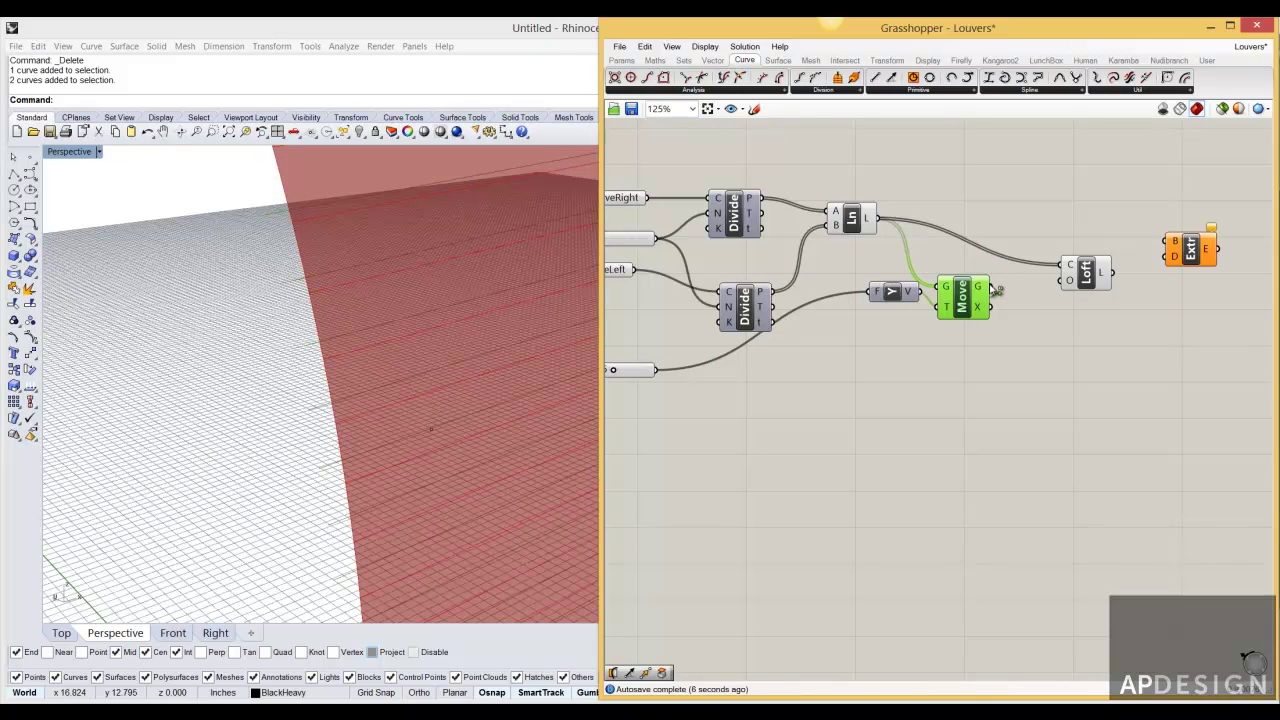
pyautogui.keyDown('shift'); pyautogui.moveTo(993, 289); pyautogui.dragTo(1064, 268); pyautogui.keyUp('shift')
pyautogui.moveTo(1080, 271); pyautogui.dragTo(1085, 253)
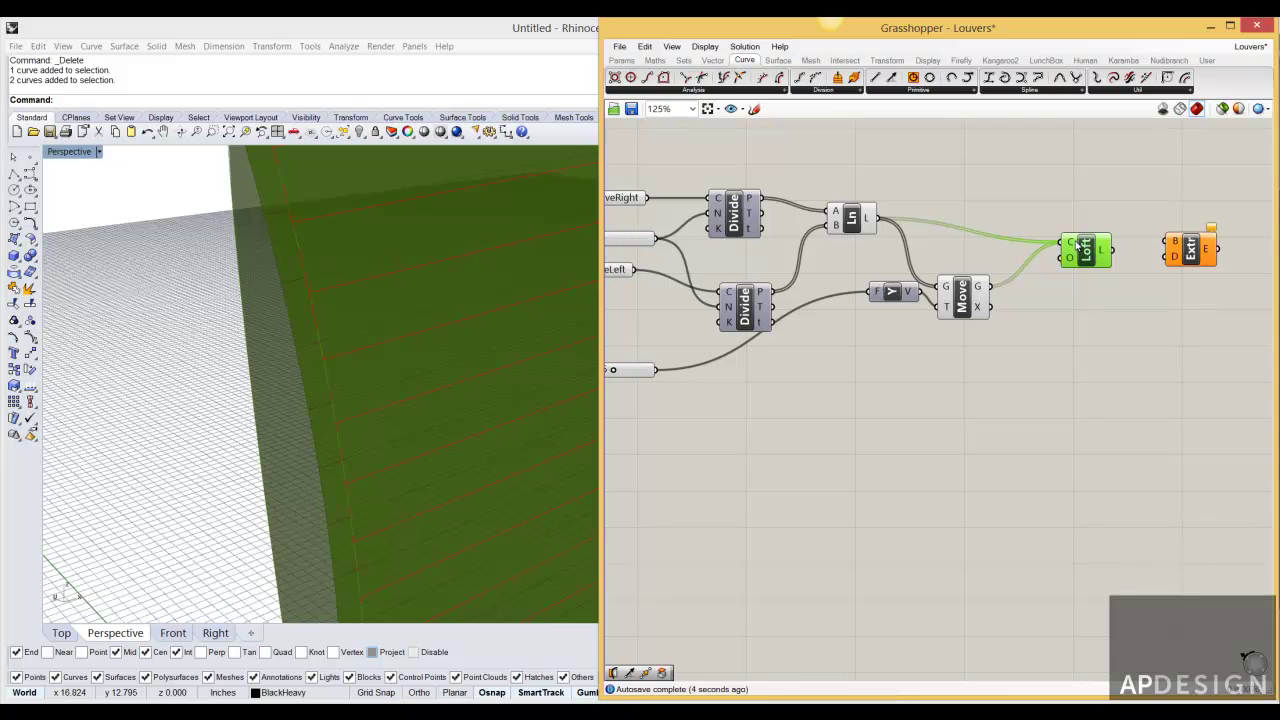
pyautogui.scroll(-6, 336, 373)
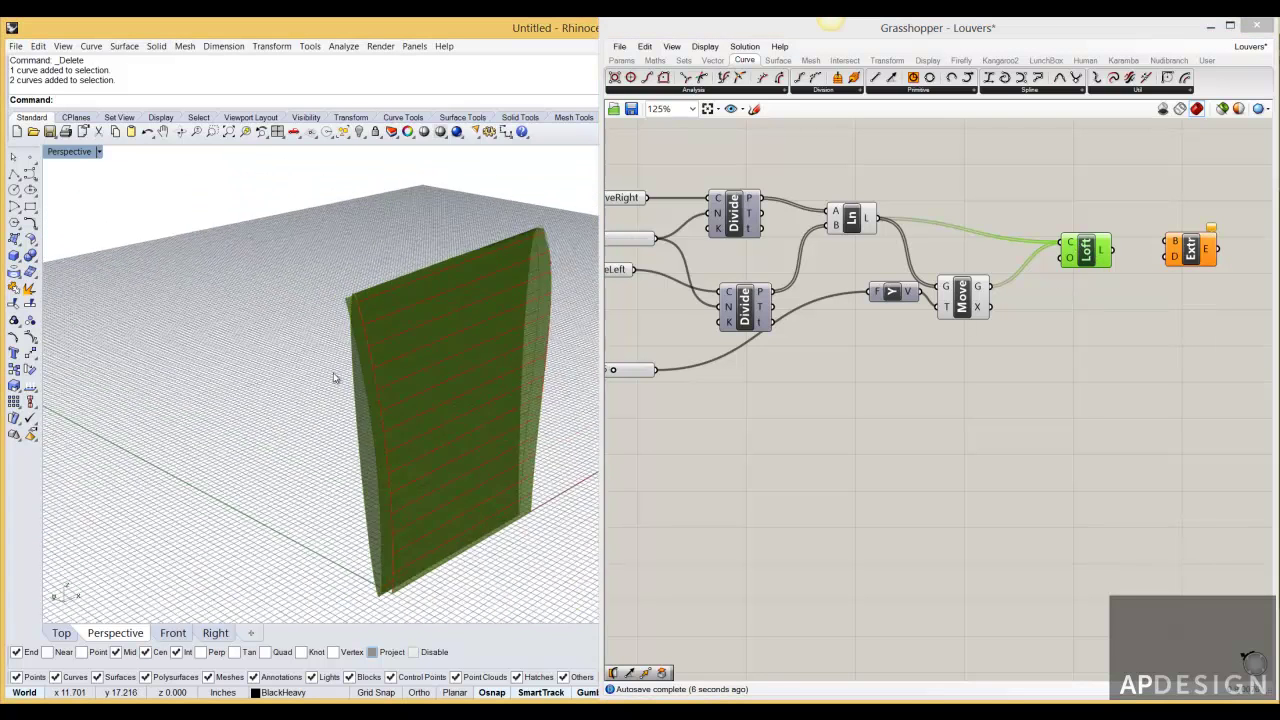
pyautogui.scroll(2, 360, 388)
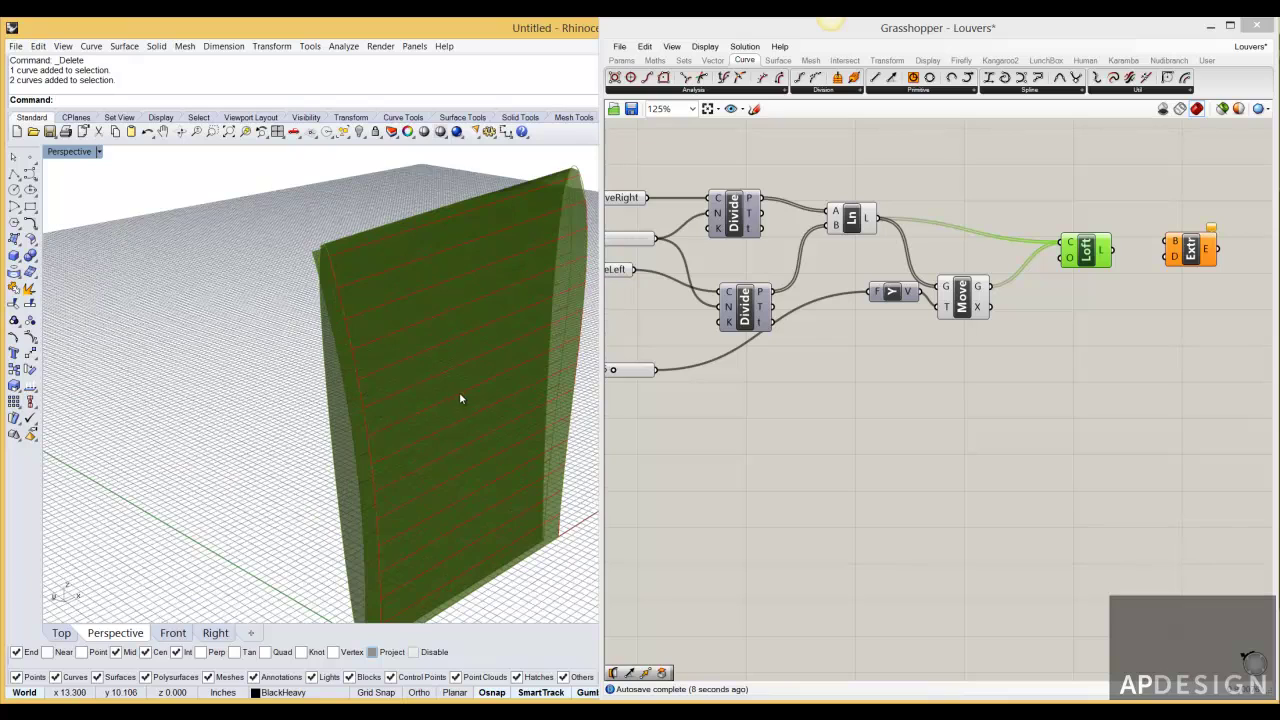
pyautogui.moveTo(453, 402); pyautogui.dragTo(442, 220, button='right')
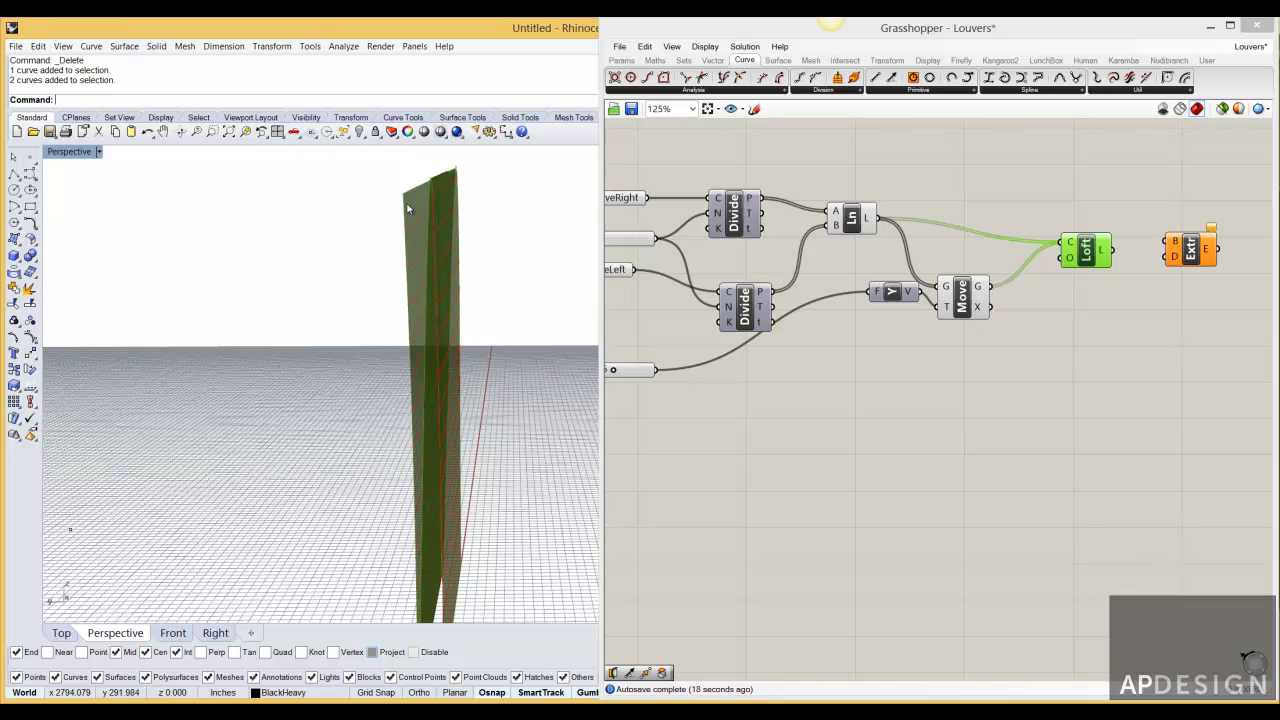
pyautogui.moveTo(407, 208); pyautogui.dragTo(362, 258, button='right')
# - Shift Loft and Extrude apart and place an empty Panel in the space between Move and Extrude
pyautogui.moveTo(1091, 257); pyautogui.dragTo(1136, 300)
pyautogui.moveTo(1203, 256); pyautogui.dragTo(1199, 224)
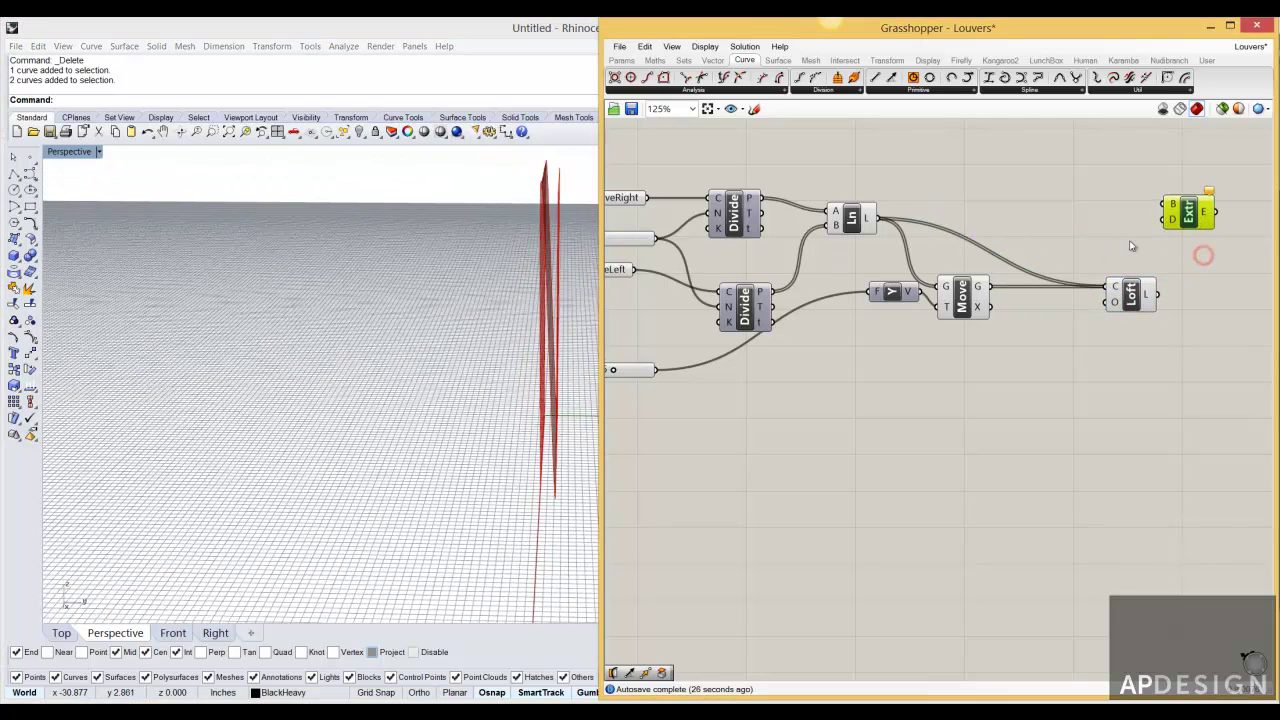
pyautogui.doubleClick(1040, 253)
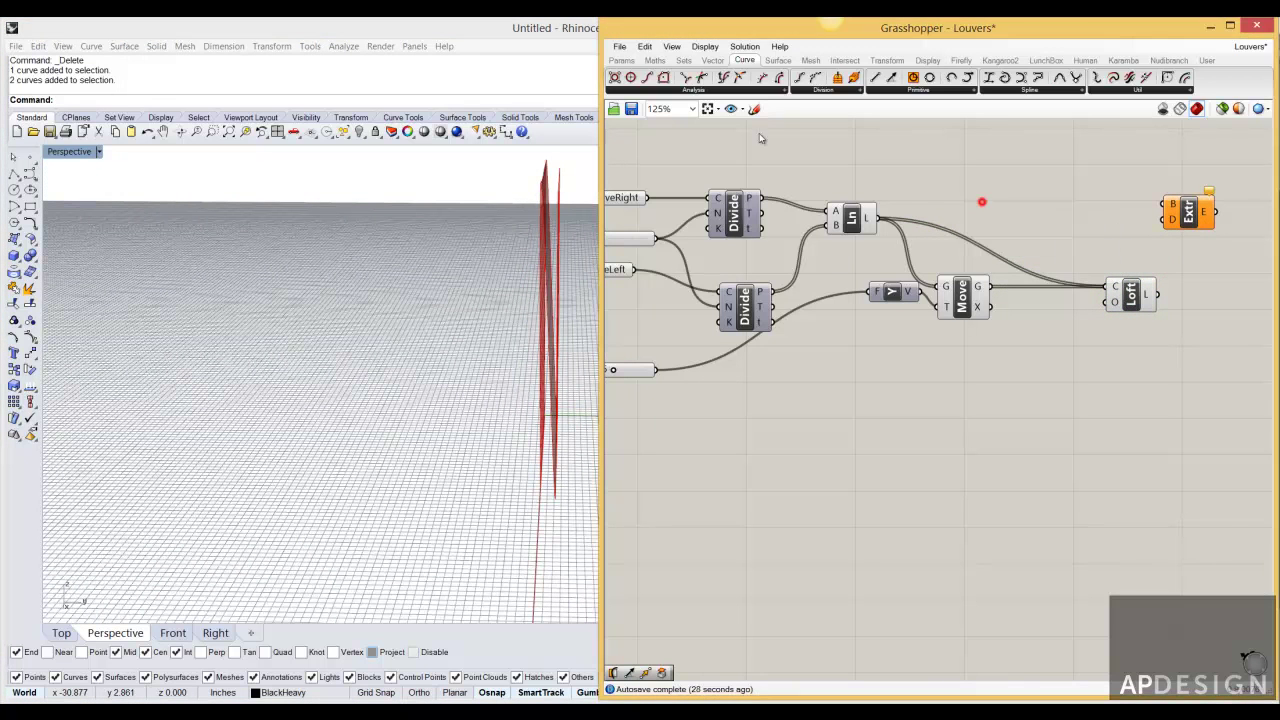
pyautogui.click(621, 60)
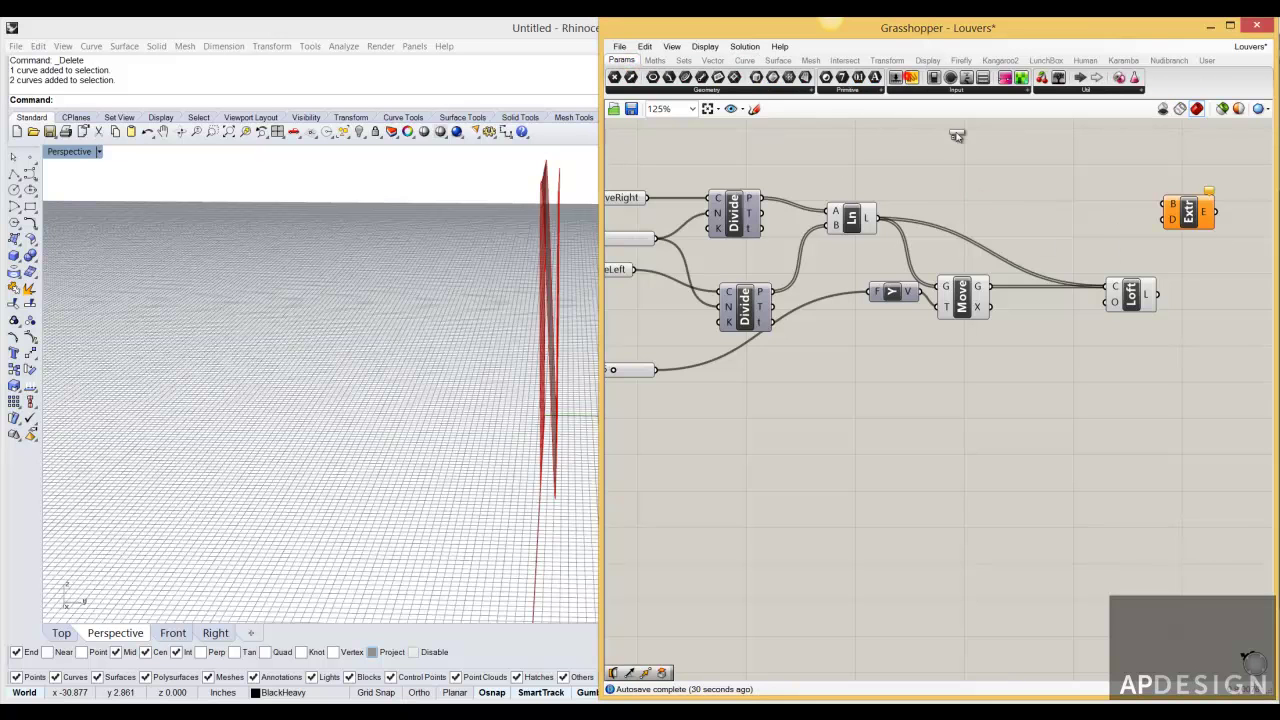
pyautogui.moveTo(908, 77); pyautogui.dragTo(1040, 230)
pyautogui.scroll(1, 1048, 282)
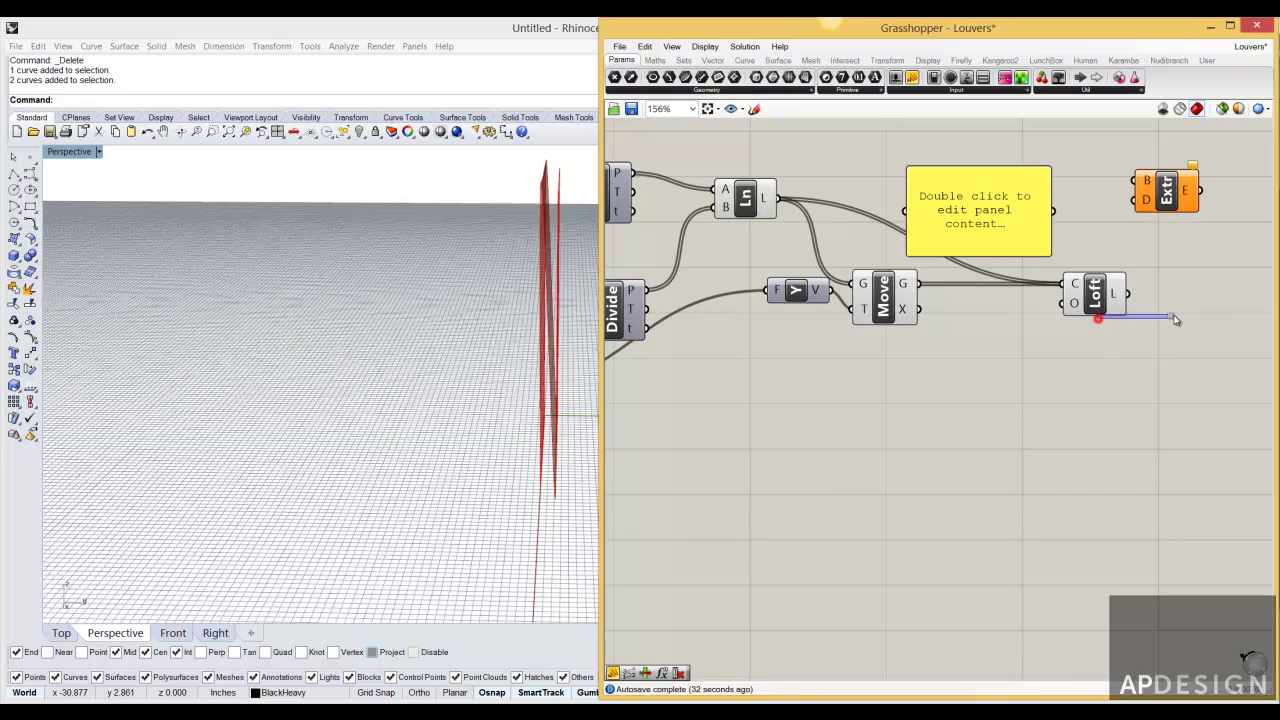
pyautogui.moveTo(1100, 306); pyautogui.dragTo(1179, 353)
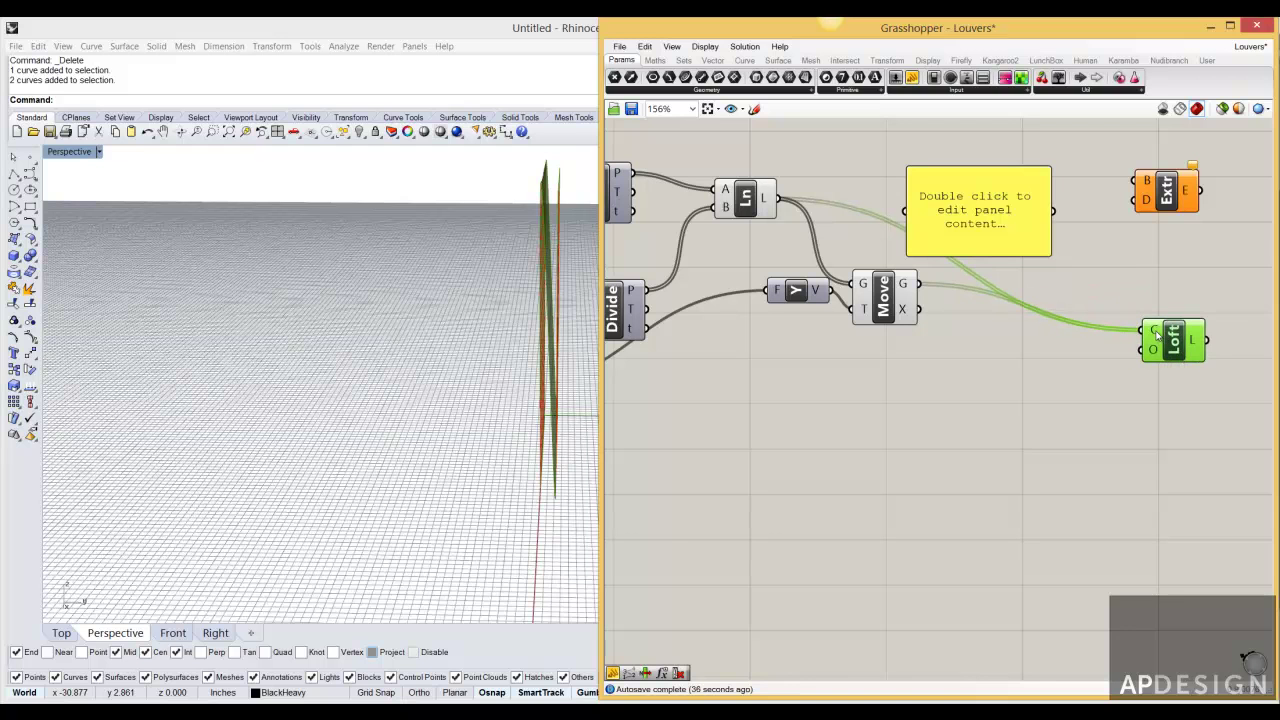
# - Transfer both wires from Loft's curve input to the Panel and enlarge the Panel vertically
pyautogui.keyDown('ctrl'); pyautogui.keyDown('shift'); pyautogui.moveTo(1154, 333); pyautogui.dragTo(913, 213); pyautogui.keyUp('shift'); pyautogui.keyUp('ctrl')
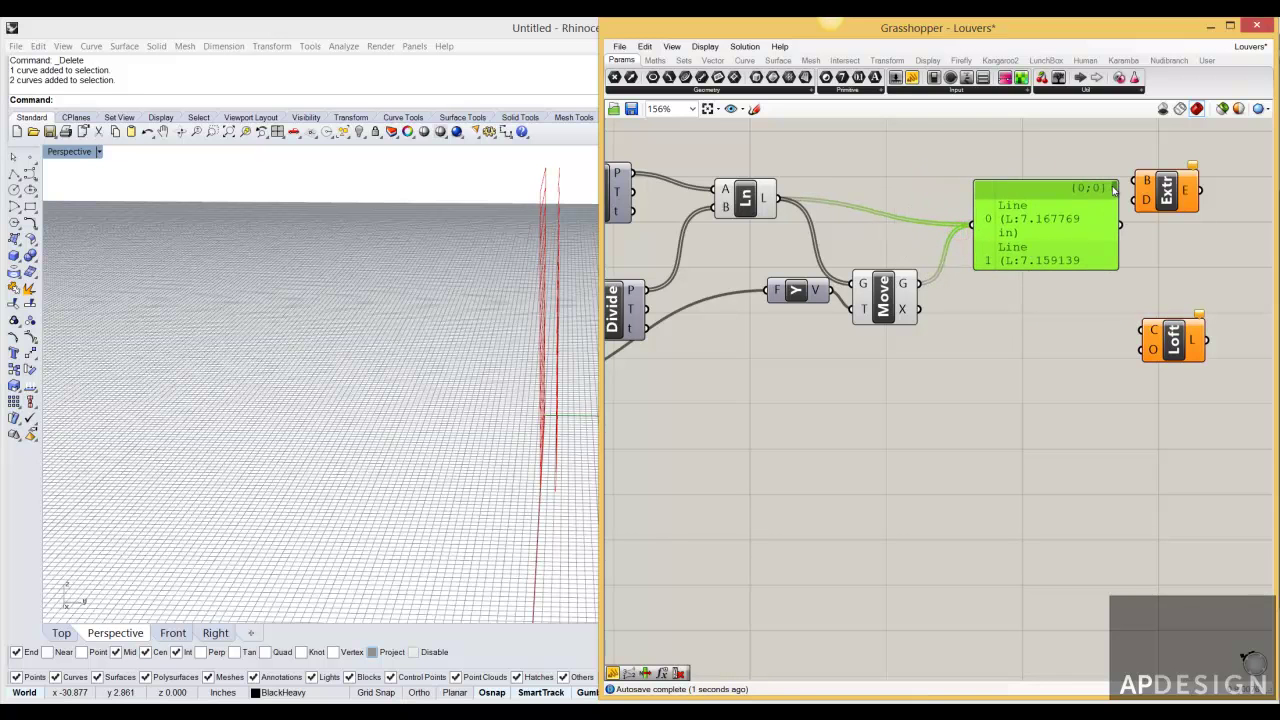
pyautogui.scroll(-3, 1113, 230)
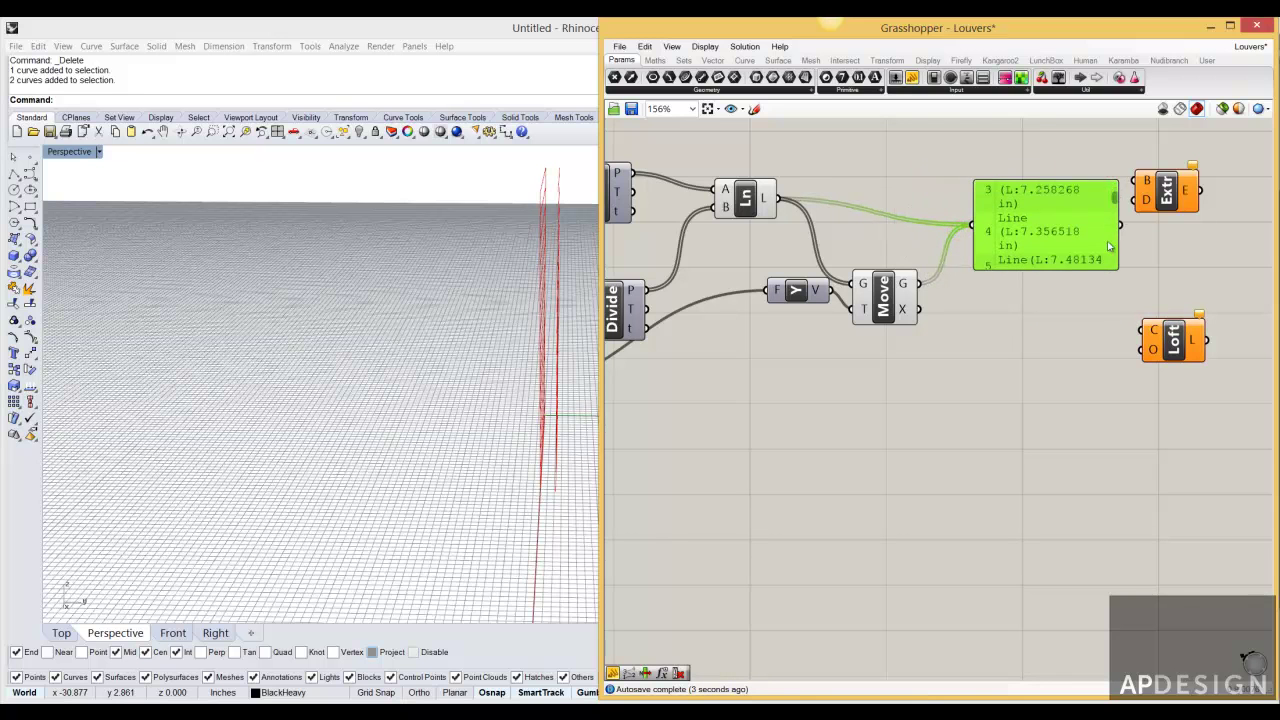
pyautogui.moveTo(1097, 270); pyautogui.dragTo(1100, 598)
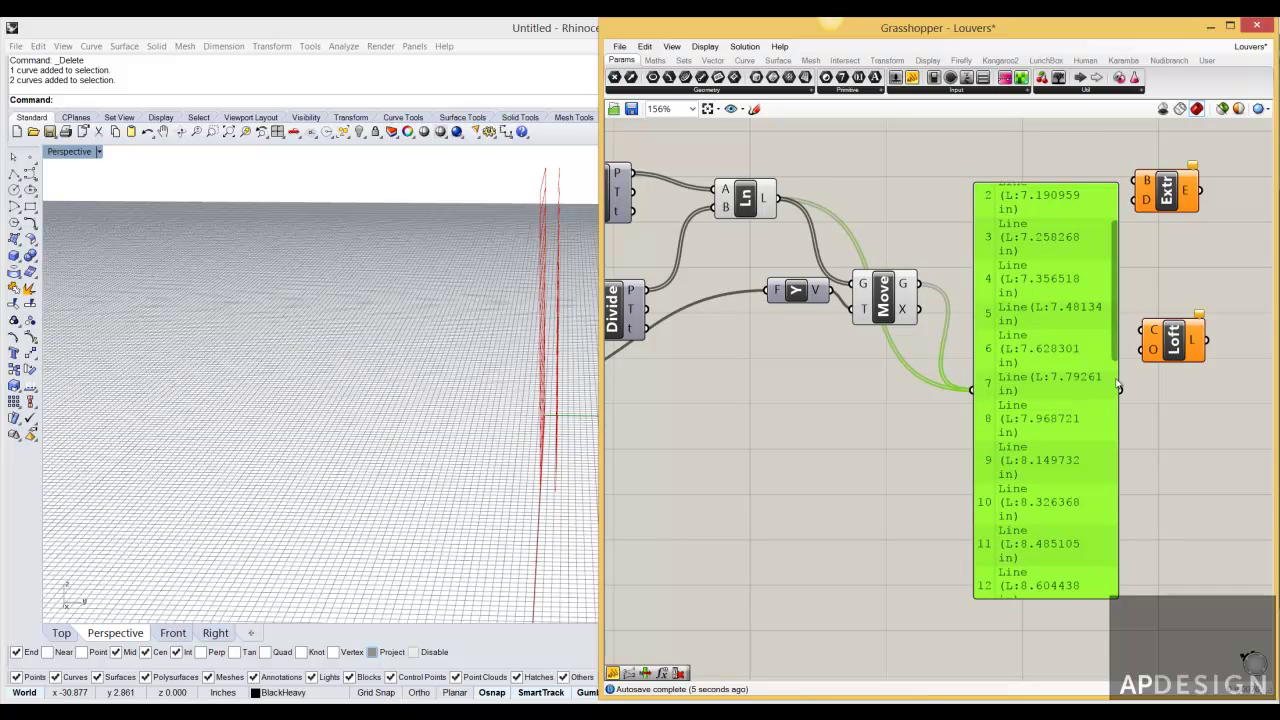
# - Examine the order of the original and moved lines in the Panel and compare it with the previewed geometry
pyautogui.moveTo(1115, 353); pyautogui.dragTo(1116, 437)
pyautogui.scroll(-3, 820, 415)
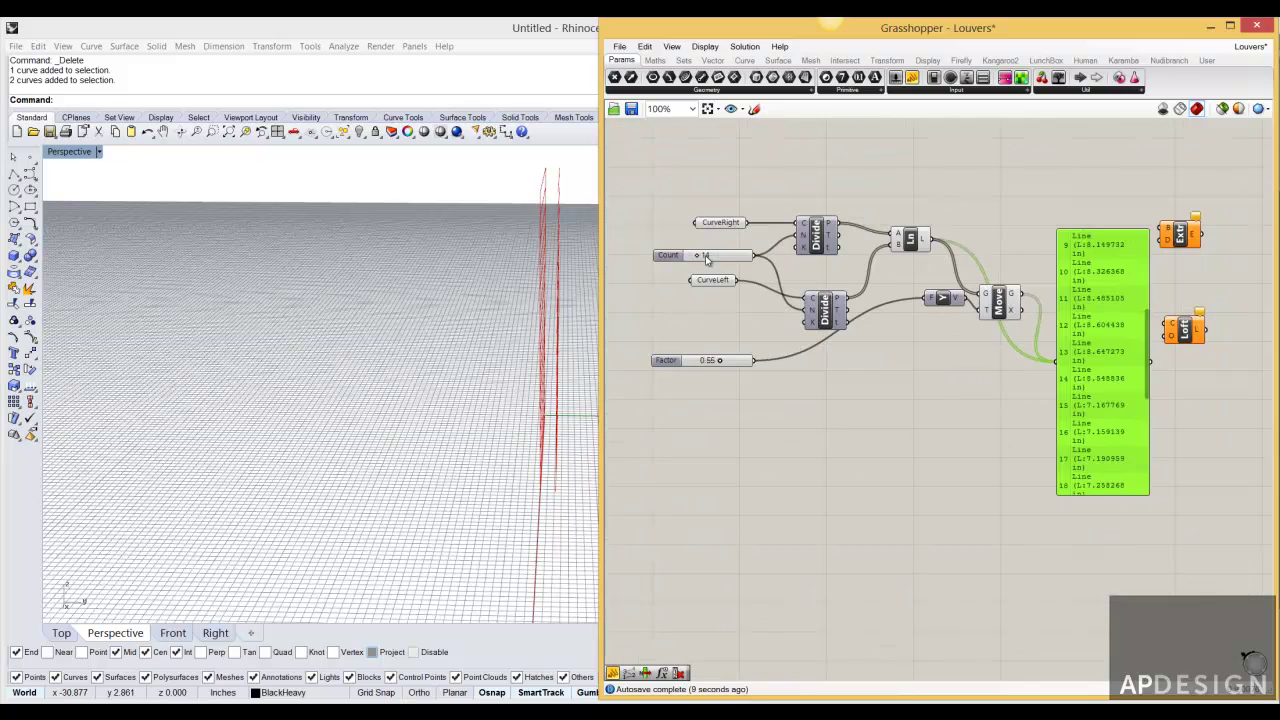
pyautogui.scroll(1, 1178, 404)
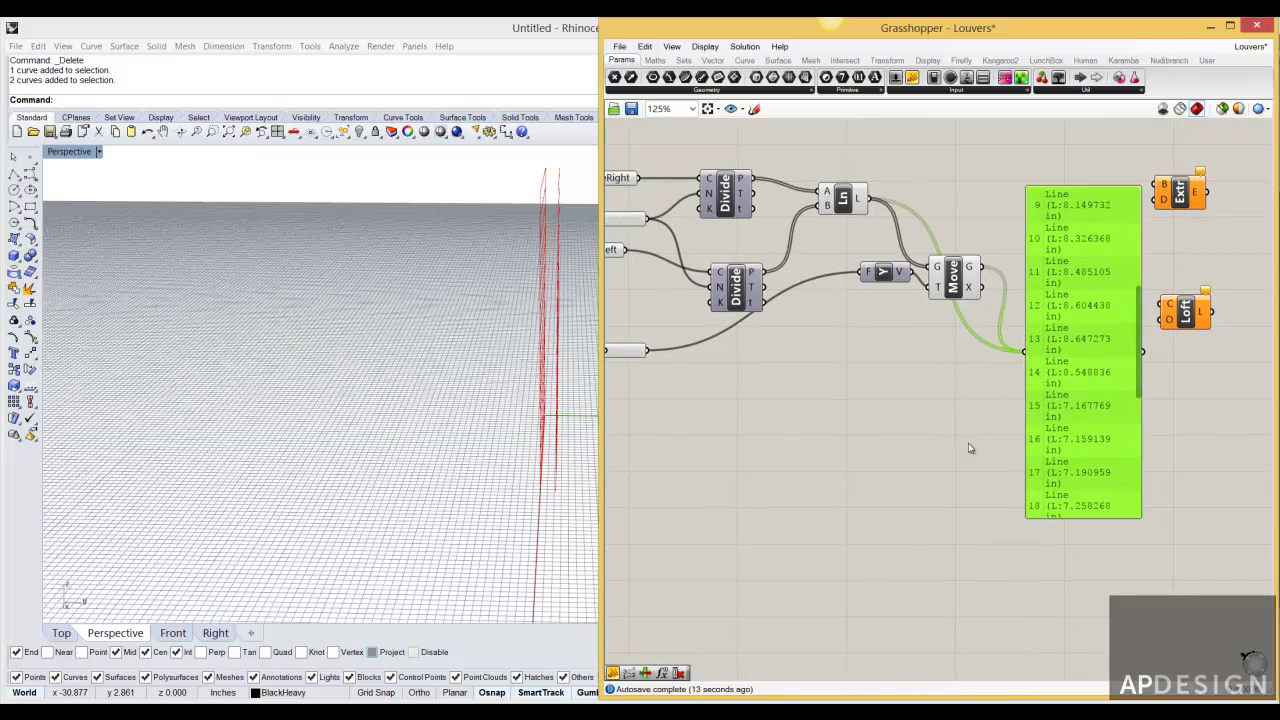
pyautogui.click(942, 283)
pyautogui.moveTo(1116, 352); pyautogui.dragTo(1058, 346, button='right')
pyautogui.moveTo(1083, 335); pyautogui.dragTo(1089, 468)
pyautogui.moveTo(560, 320); pyautogui.dragTo(524, 230, button='right')
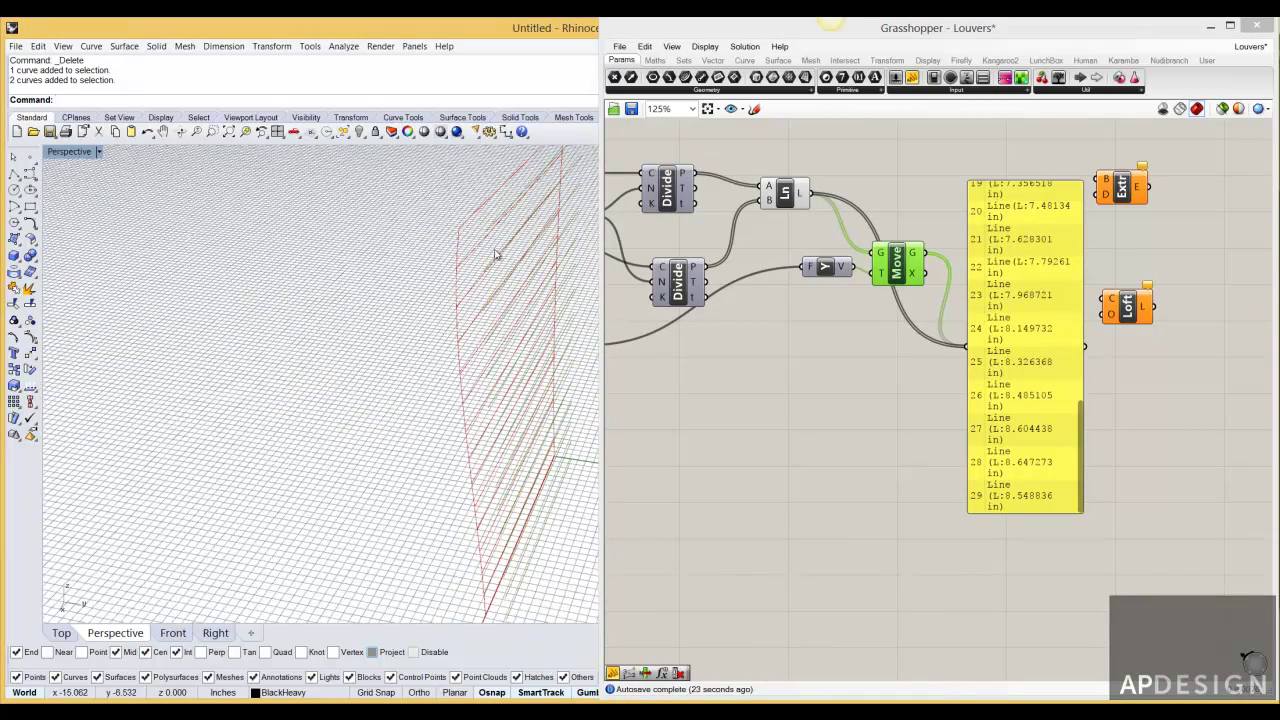
pyautogui.moveTo(893, 350); pyautogui.dragTo(828, 357, button='right')
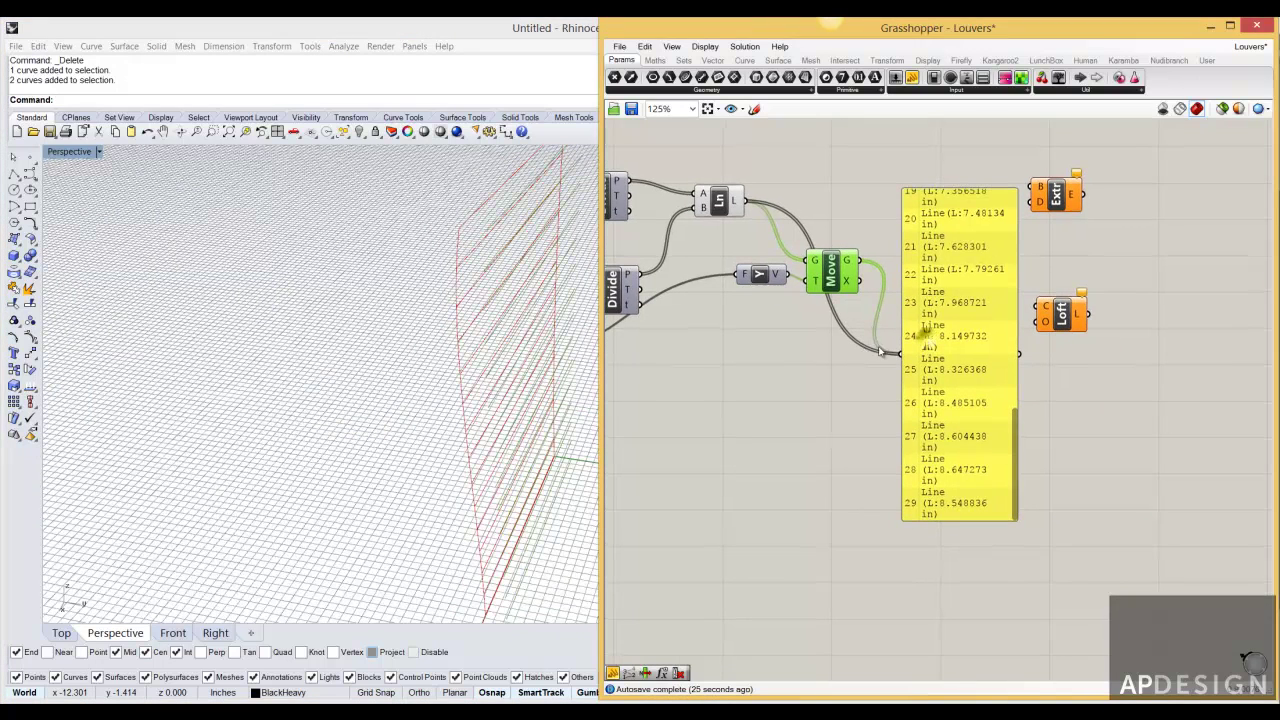
# - Shift Extrude, Loft and the Panel aside and add a Weave component beside Move
pyautogui.moveTo(1106, 346); pyautogui.dragTo(1074, 195)
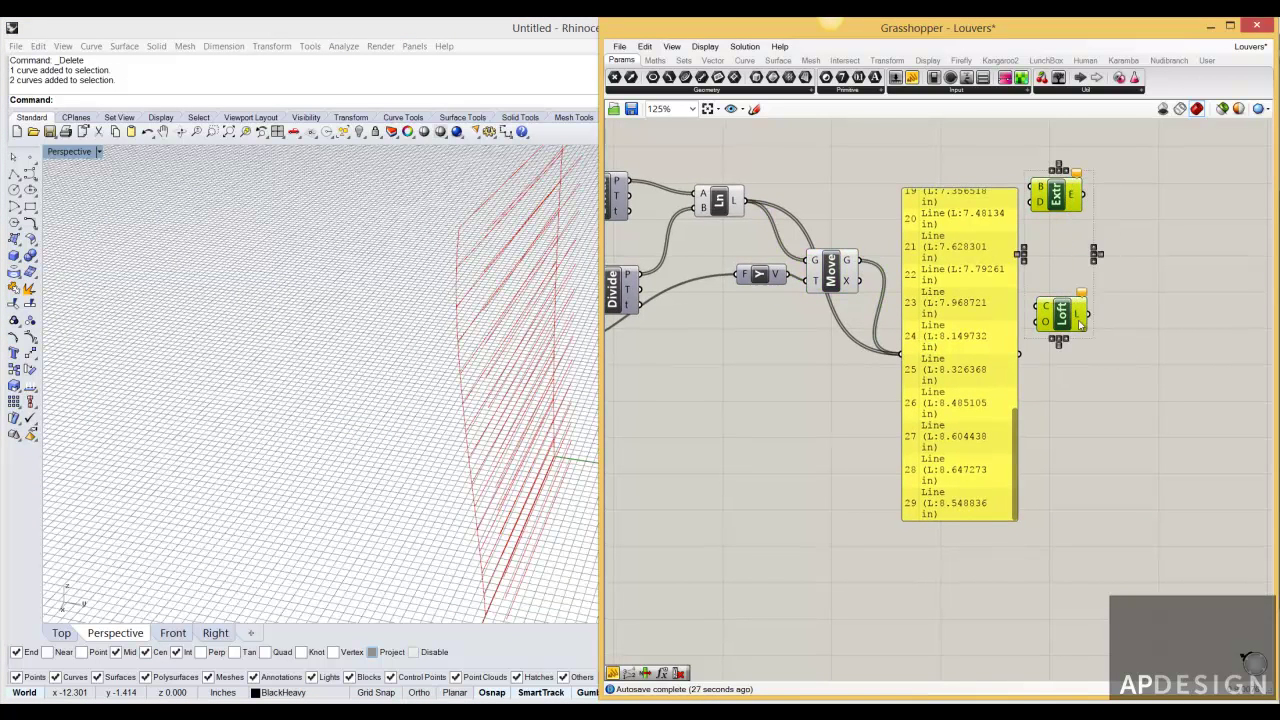
pyautogui.moveTo(1077, 321); pyautogui.dragTo(1163, 321)
pyautogui.moveTo(985, 316); pyautogui.dragTo(1049, 324)
pyautogui.doubleClick(923, 249)
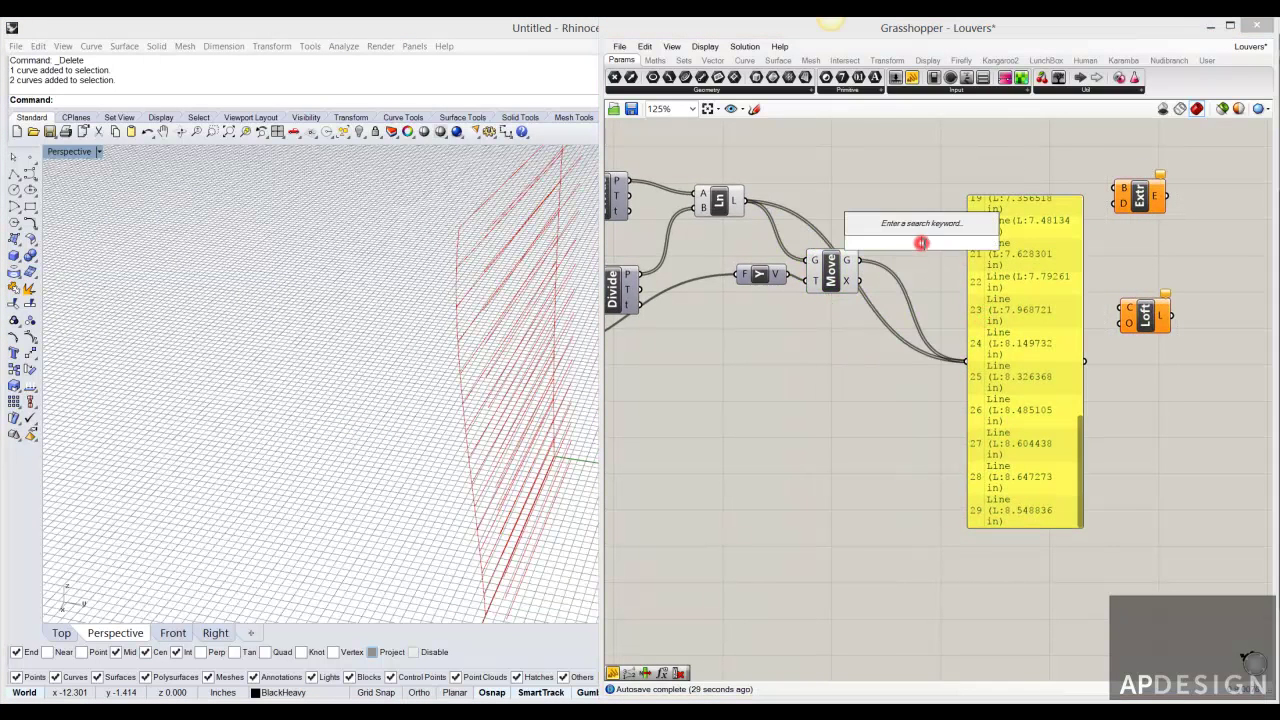
pyautogui.write('weave')
pyautogui.click(889, 229)
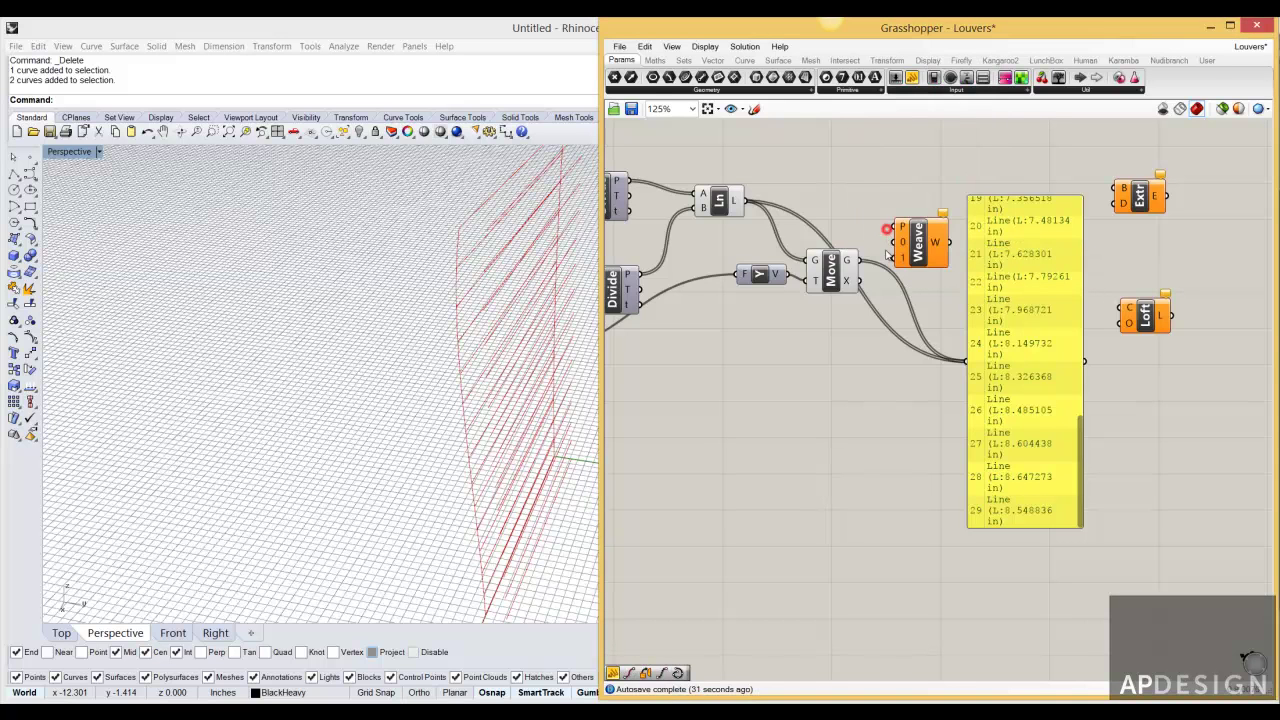
# - Rearrange Move and Weave, connecting the Line output to Weave's stream 0 and Move's geometry output to stream 1
pyautogui.moveTo(845, 281); pyautogui.dragTo(933, 304)
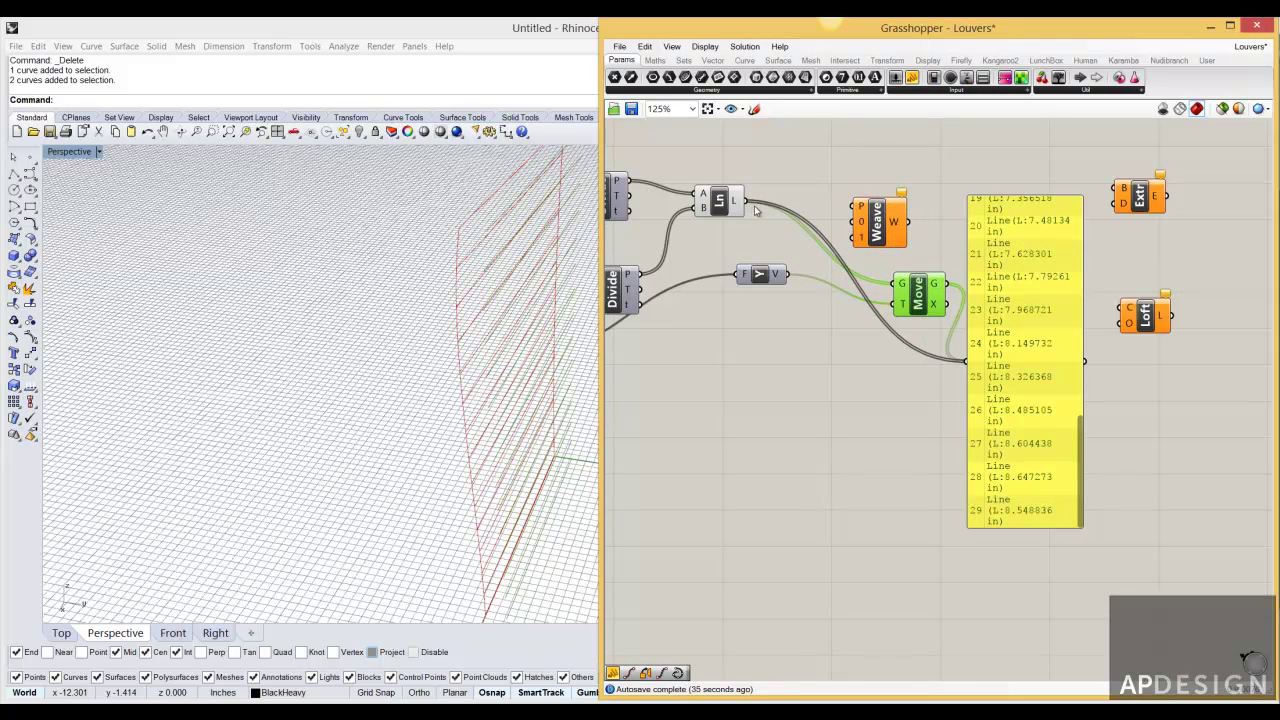
pyautogui.moveTo(891, 230); pyautogui.dragTo(874, 215)
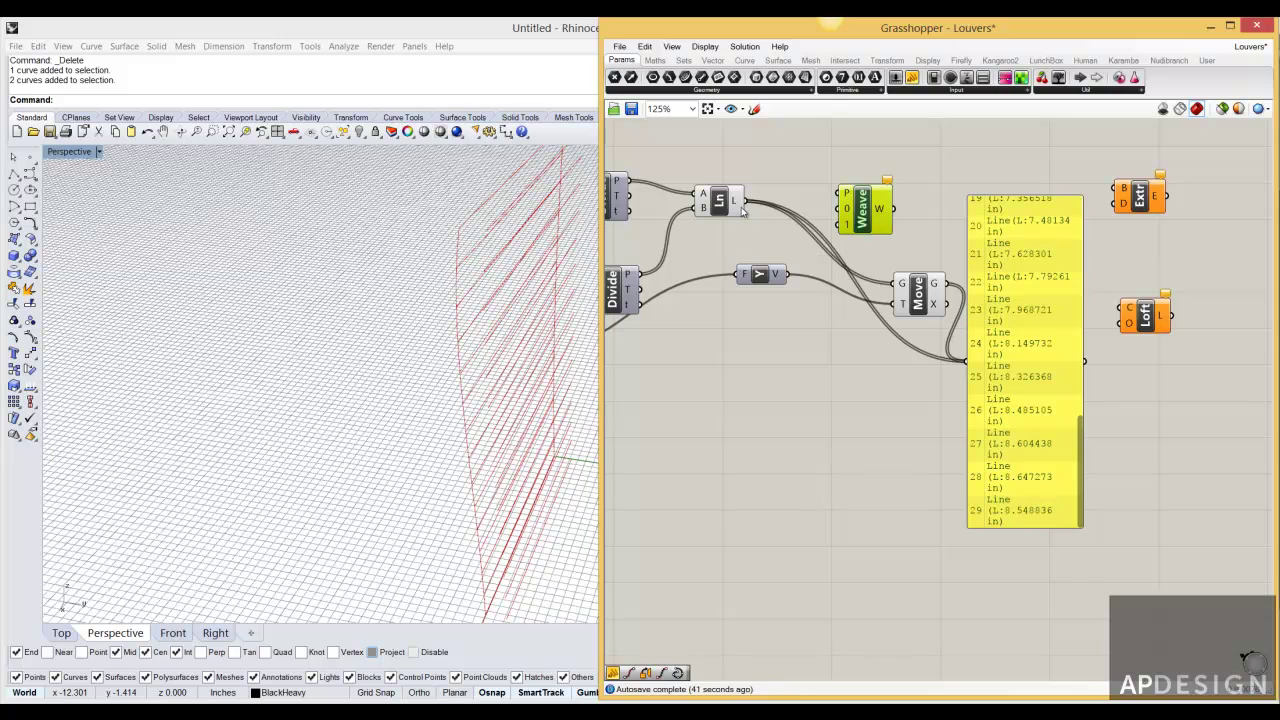
pyautogui.moveTo(742, 205); pyautogui.dragTo(846, 209)
pyautogui.moveTo(846, 283); pyautogui.dragTo(665, 285, button='right')
pyautogui.moveTo(716, 298); pyautogui.dragTo(621, 288)
pyautogui.moveTo(688, 212); pyautogui.dragTo(727, 210)
pyautogui.moveTo(674, 274); pyautogui.dragTo(703, 224)
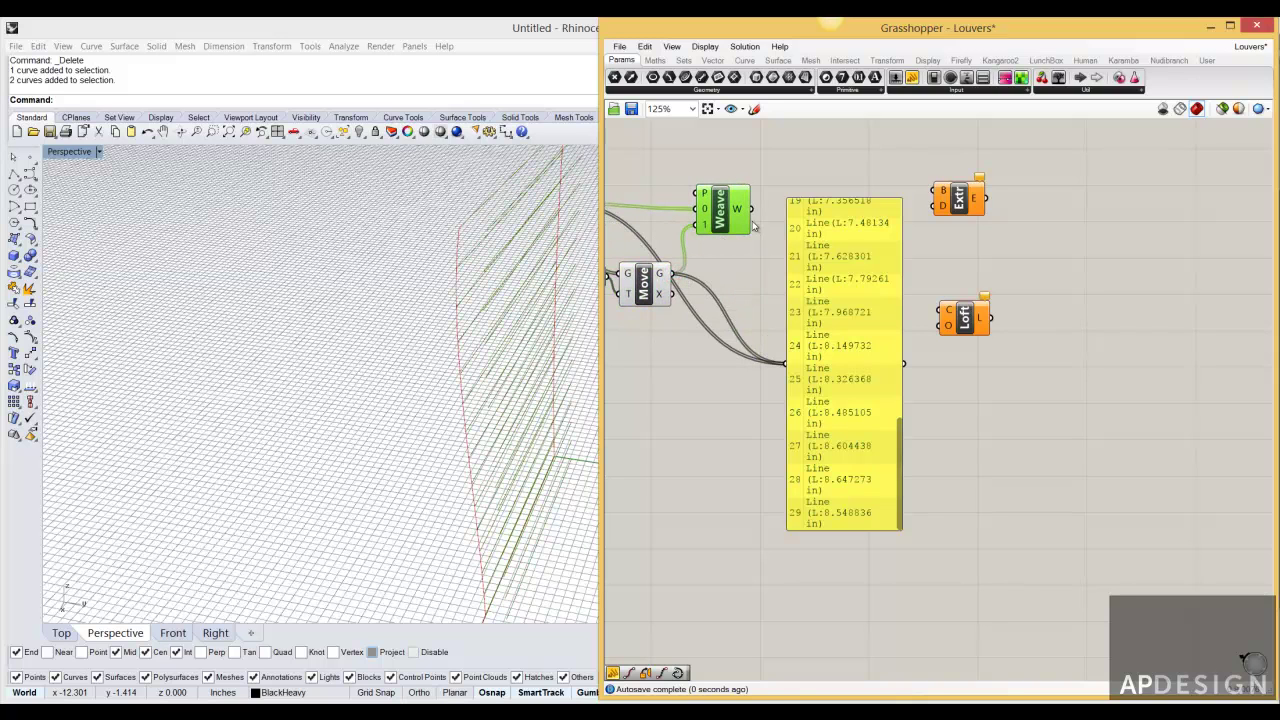
# - Connect Weave's output to Loft's curve input and inspect the lofted surface from several angles
pyautogui.moveTo(757, 212); pyautogui.dragTo(936, 316)
pyautogui.moveTo(544, 301); pyautogui.dragTo(461, 242, button='right')
pyautogui.scroll(8, 497, 258)
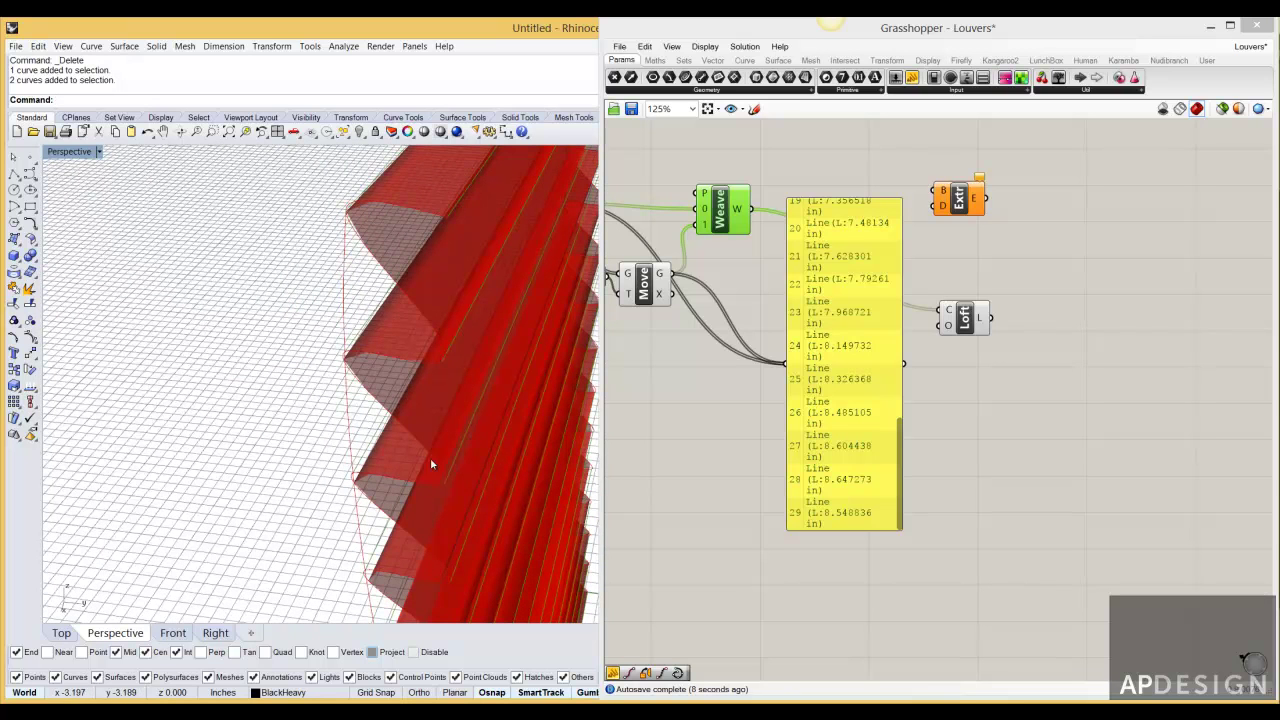
pyautogui.moveTo(427, 459); pyautogui.dragTo(441, 383, button='right')
pyautogui.scroll(-3, 420, 451)
# - Disconnect Move's geometry output from the Panel, keeping only the Line output wired to it
pyautogui.moveTo(651, 331); pyautogui.dragTo(728, 330, button='right')
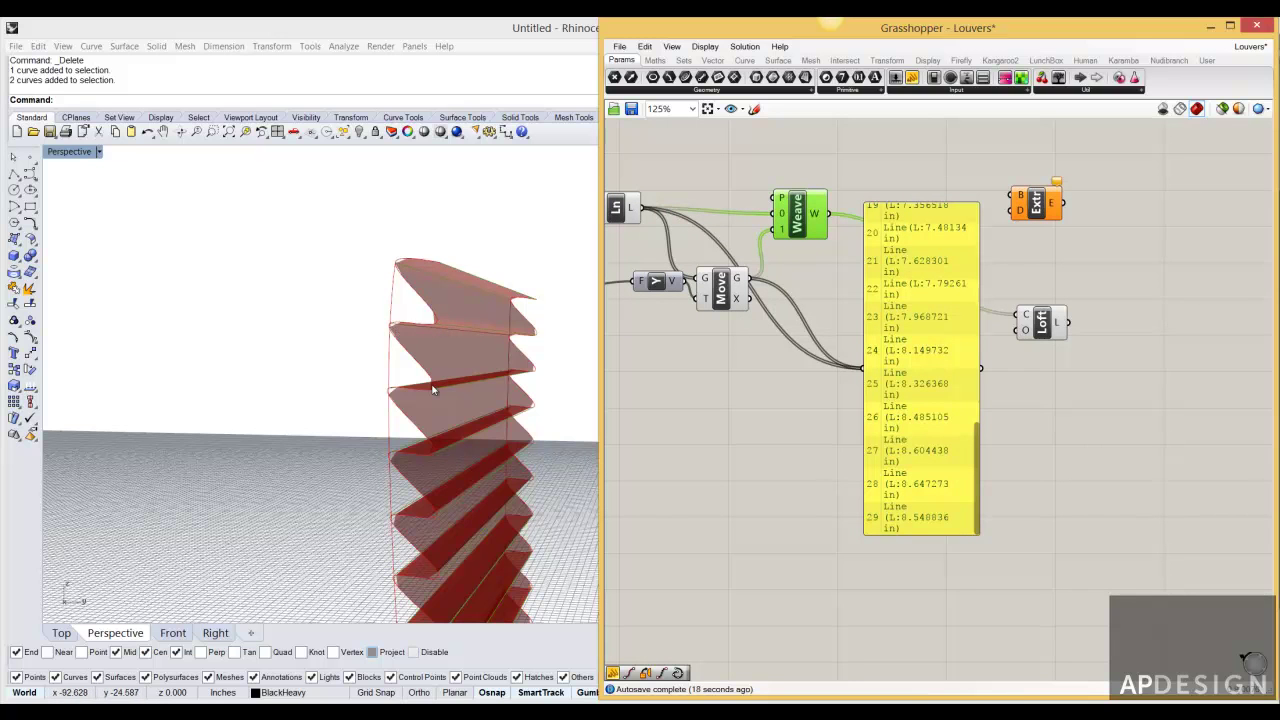
pyautogui.moveTo(718, 297); pyautogui.dragTo(692, 317, button='right')
pyautogui.scroll(3, 755, 277)
pyautogui.scroll(-4, 757, 280)
pyautogui.scroll(2, 757, 280)
pyautogui.moveTo(735, 280); pyautogui.dragTo(822, 285, button='right')
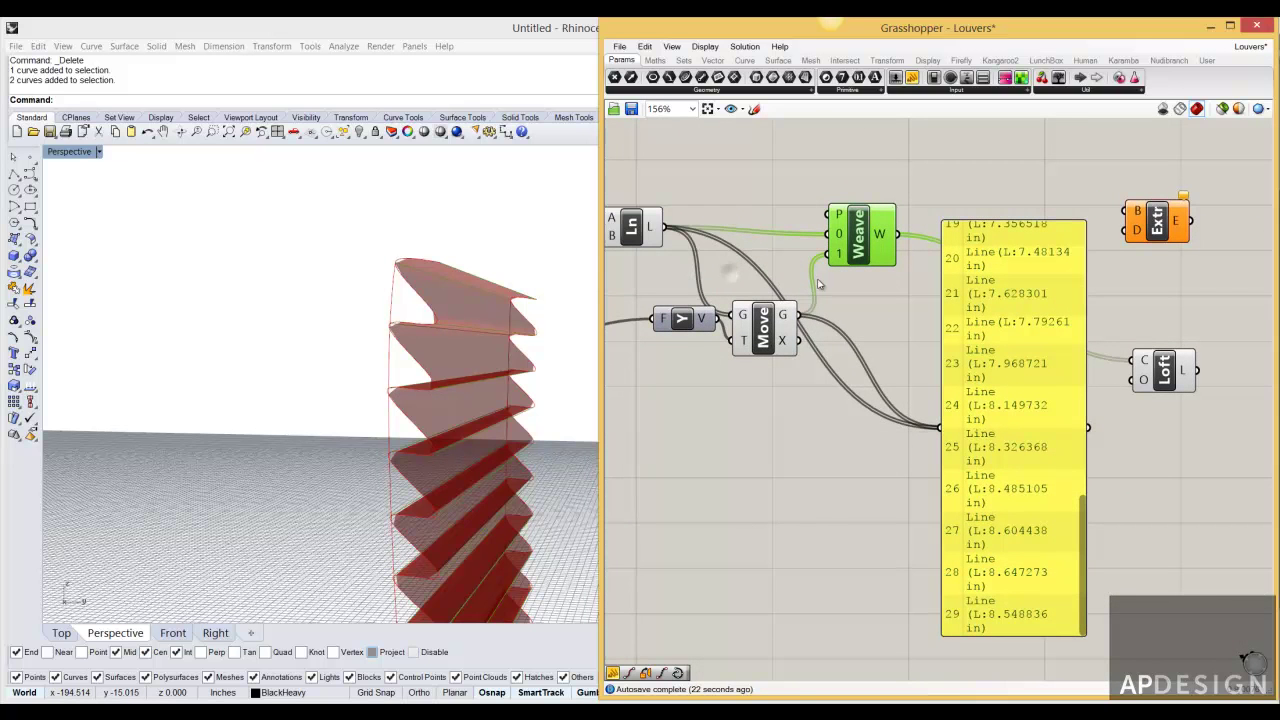
pyautogui.keyDown('ctrl'); pyautogui.moveTo(645, 230); pyautogui.dragTo(940, 428); pyautogui.keyUp('ctrl')
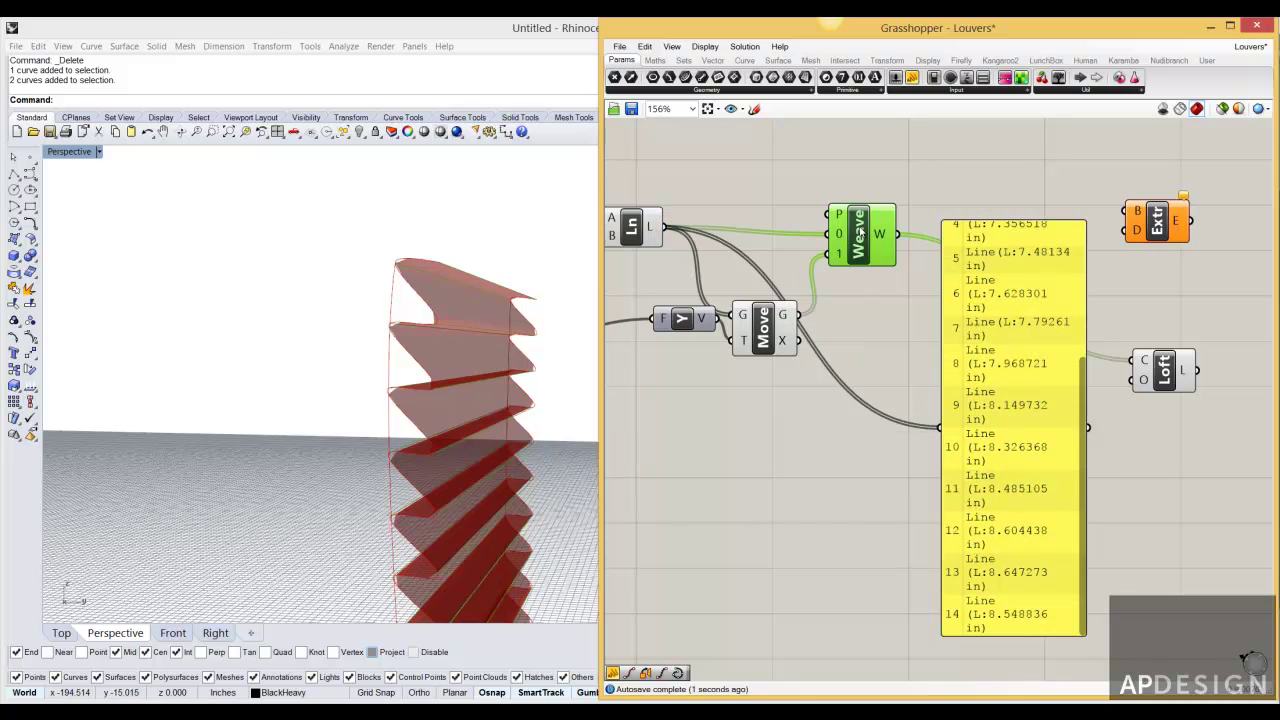
# - Add a Graft Tree component between Line and Weave, feed it the Line output and wire its result to the Panel
pyautogui.moveTo(860, 232); pyautogui.dragTo(888, 199)
pyautogui.doubleClick(776, 190)
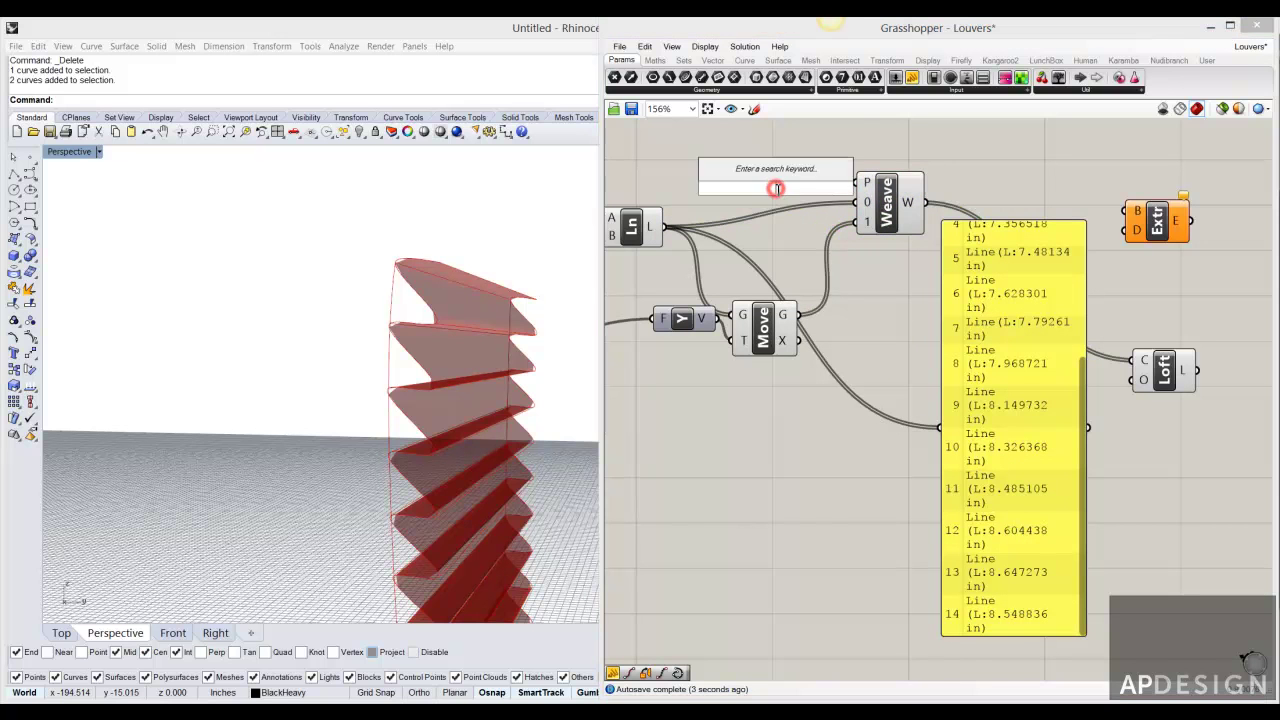
pyautogui.write('graft')
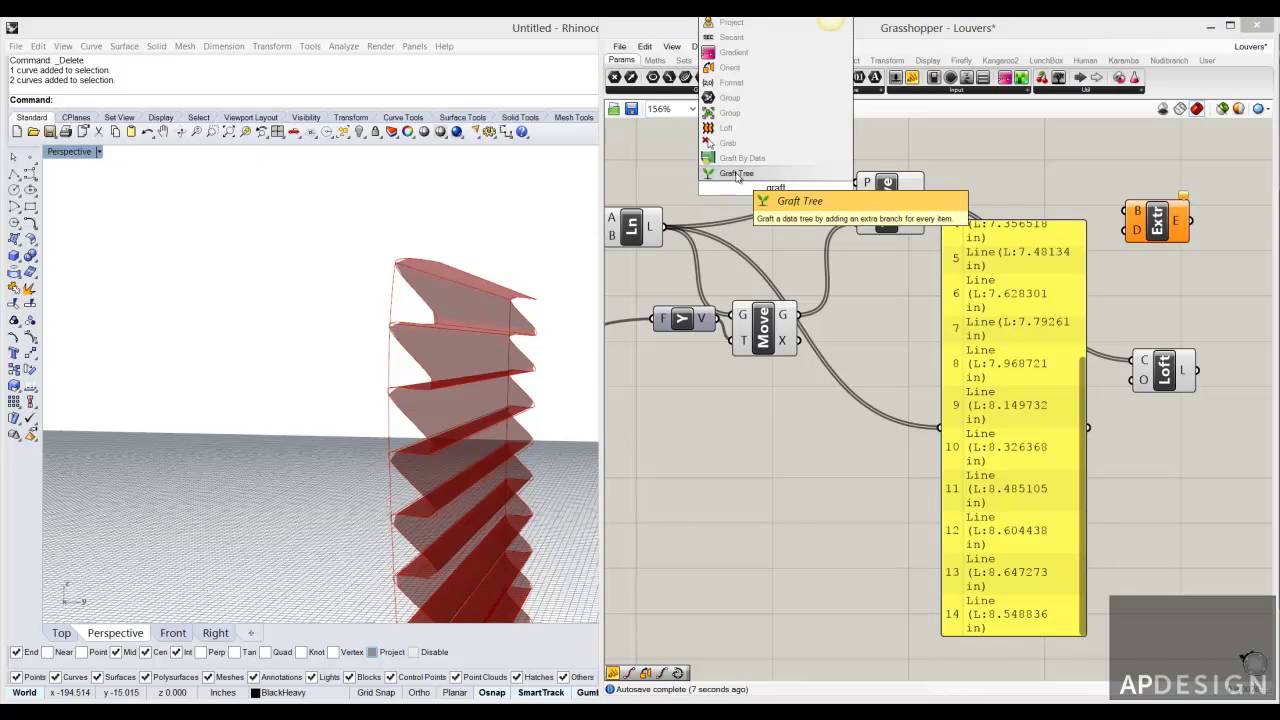
pyautogui.click(737, 174)
pyautogui.moveTo(664, 226); pyautogui.dragTo(745, 189)
pyautogui.click(741, 196)
pyautogui.moveTo(743, 249); pyautogui.dragTo(767, 213, button='right')
pyautogui.moveTo(831, 152); pyautogui.dragTo(972, 387)
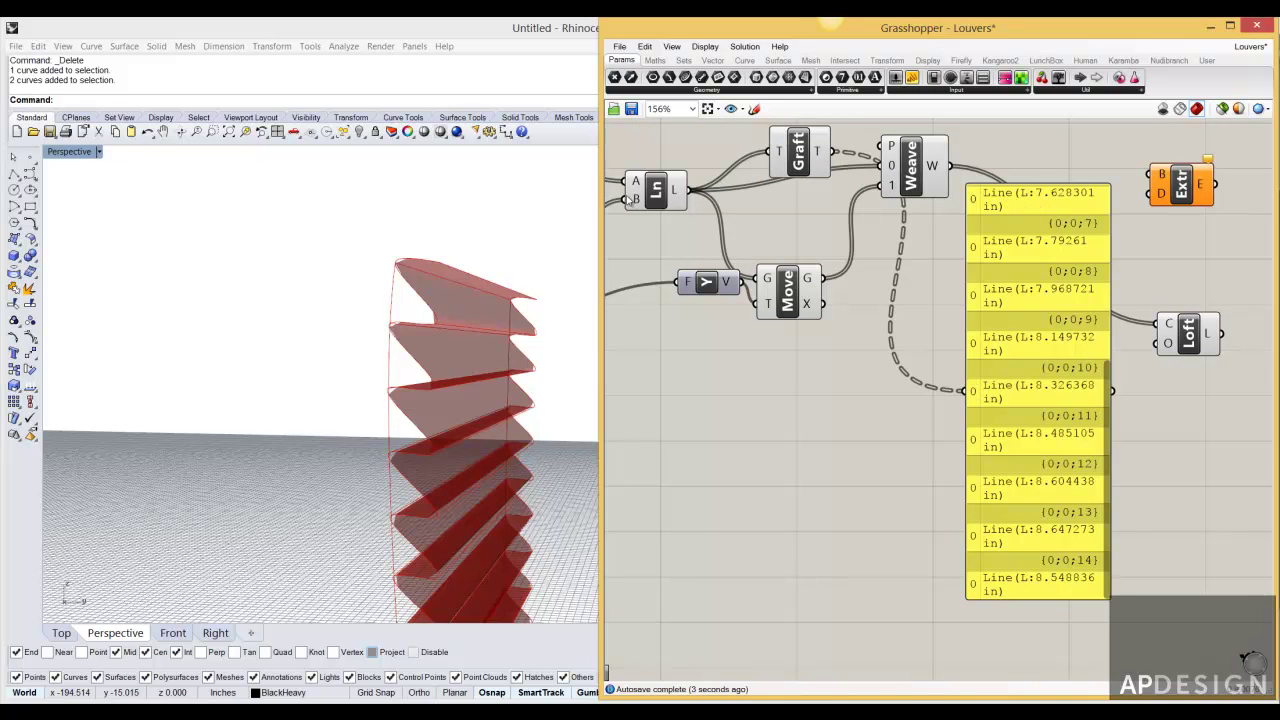
# - Duplicate the Graft component beside Move, connect Move's geometry output to the copy and wire the copy's output to the Panel
pyautogui.moveTo(677, 196)
pyautogui.click(810, 155)
pyautogui.keyDown('alt'); pyautogui.moveTo(818, 167); pyautogui.dragTo(916, 299); pyautogui.keyUp('alt')
pyautogui.moveTo(823, 281); pyautogui.dragTo(866, 284)
pyautogui.moveTo(790, 295); pyautogui.dragTo(796, 310)
pyautogui.moveTo(930, 285); pyautogui.dragTo(967, 389)
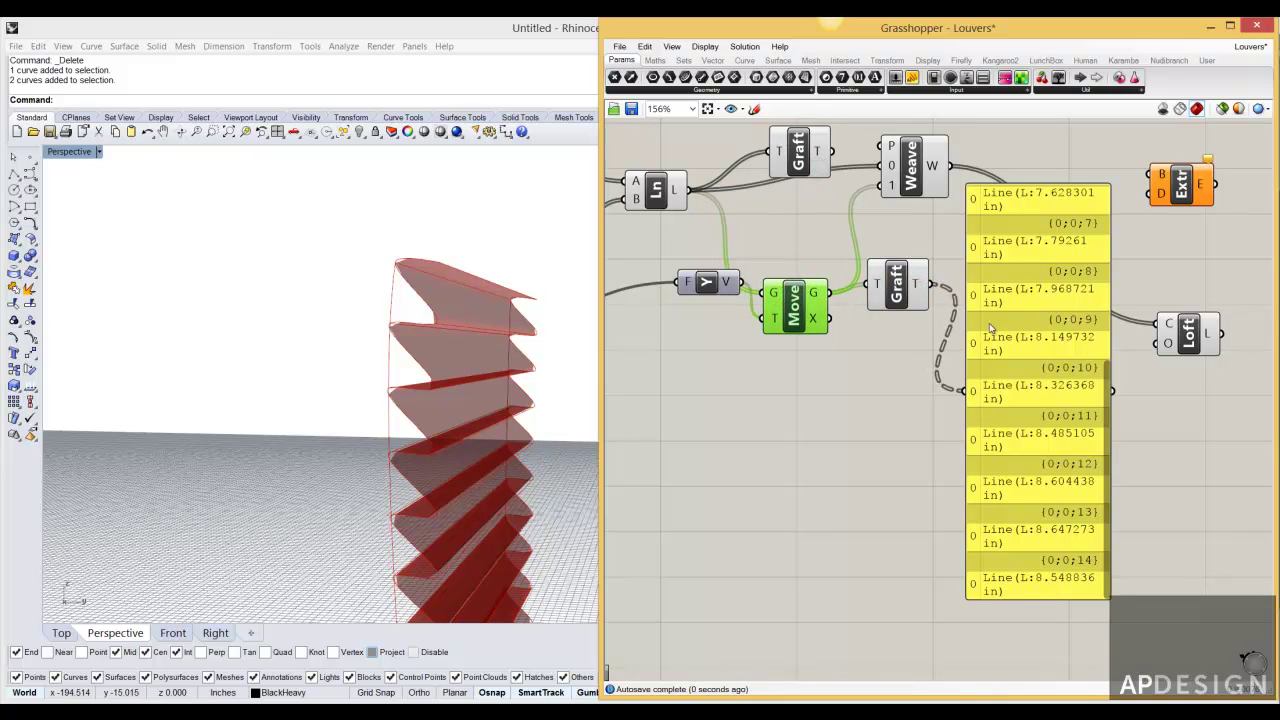
# - Connect the Line's Graft output to Weave's stream 0 and Move's Graft output to stream 1, spacing the components apart
pyautogui.moveTo(1035, 354); pyautogui.dragTo(1037, 440, button='right')
pyautogui.moveTo(915, 250); pyautogui.dragTo(951, 228)
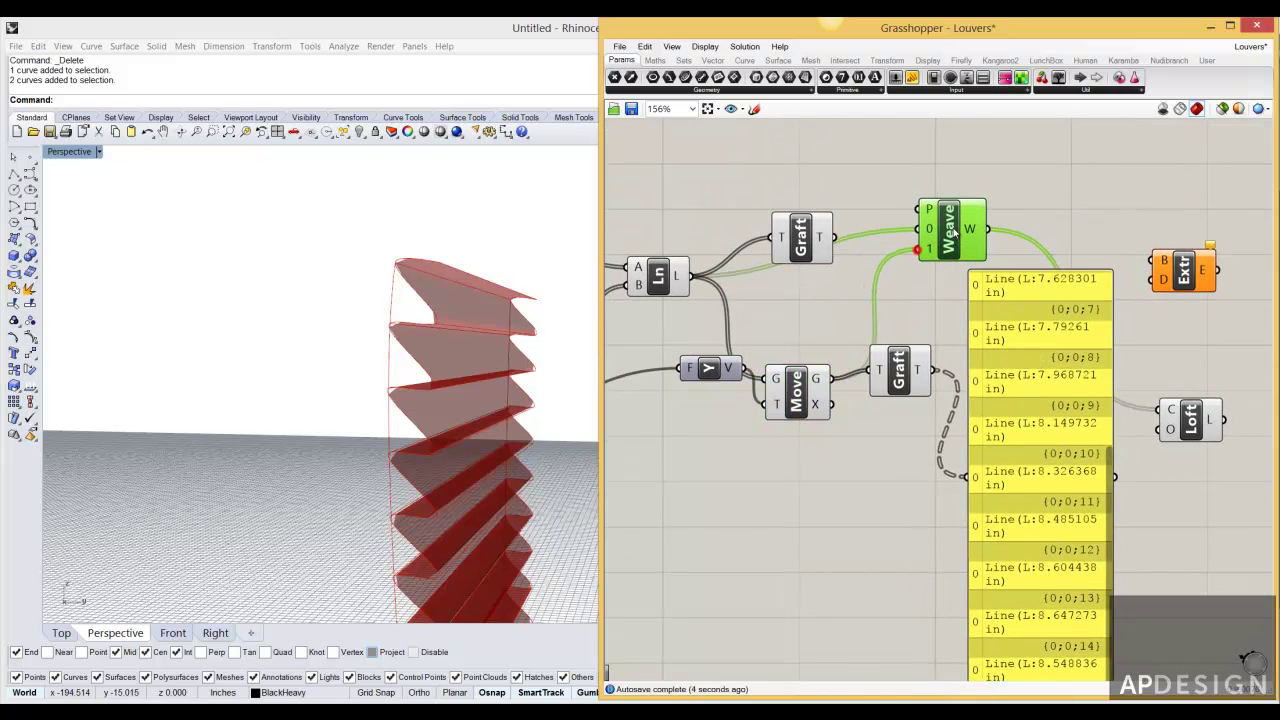
pyautogui.moveTo(935, 373); pyautogui.dragTo(918, 249)
pyautogui.moveTo(485, 314); pyautogui.dragTo(472, 338, button='right')
pyautogui.moveTo(793, 307); pyautogui.dragTo(784, 259, button='right')
pyautogui.moveTo(799, 209); pyautogui.dragTo(826, 196)
pyautogui.click(831, 321)
# - Examine the data-structure options available on the Line output and on Move's geometry output
pyautogui.scroll(3, 687, 248)
pyautogui.rightClick(655, 218)
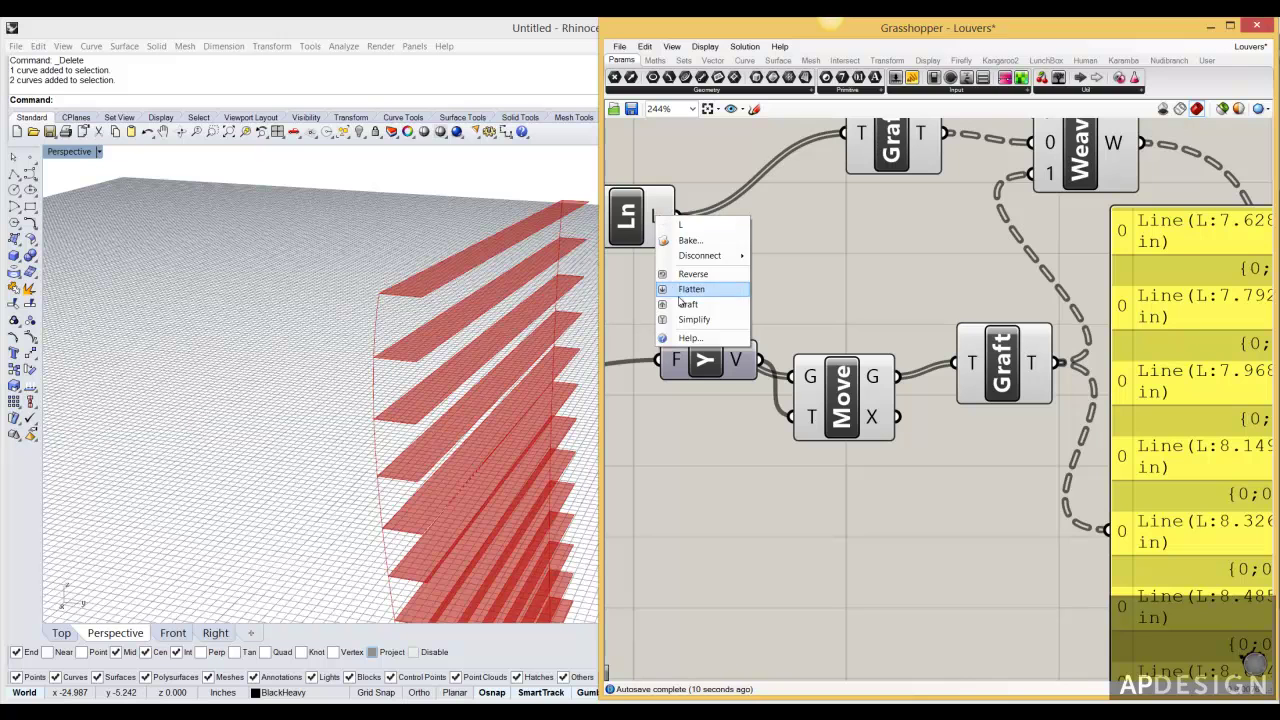
pyautogui.click(832, 279)
pyautogui.rightClick(877, 377)
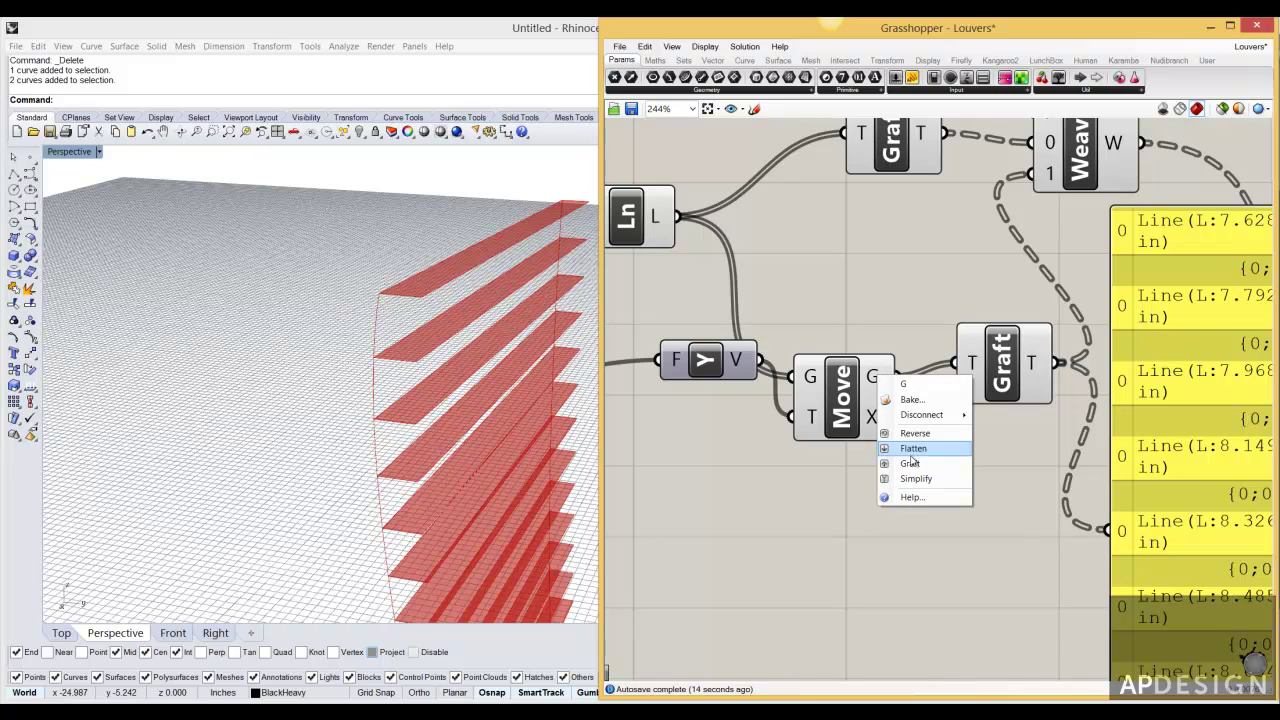
pyautogui.click(902, 326)
pyautogui.scroll(-3, 902, 324)
pyautogui.scroll(3, 908, 328)
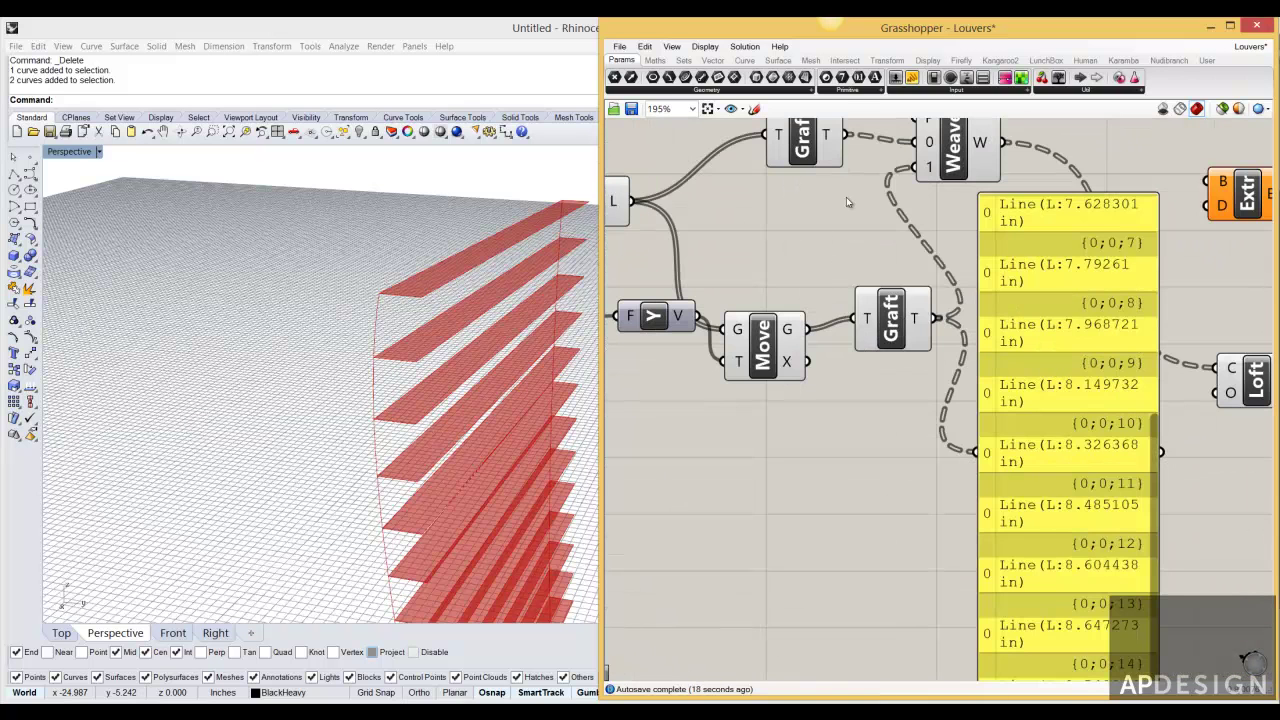
# - Delete the Panel and realign the Move component with its Graft component
pyautogui.scroll(-3, 803, 130)
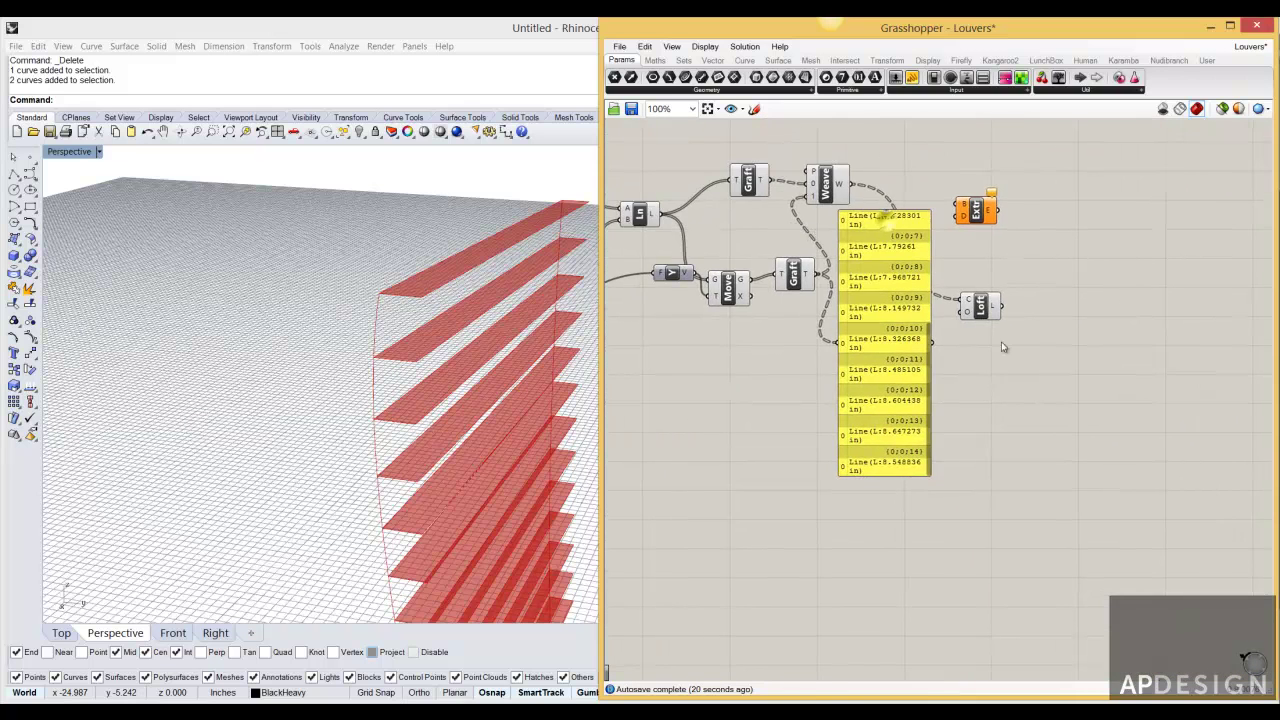
pyautogui.moveTo(995, 389); pyautogui.dragTo(890, 352)
pyautogui.press('Delete')
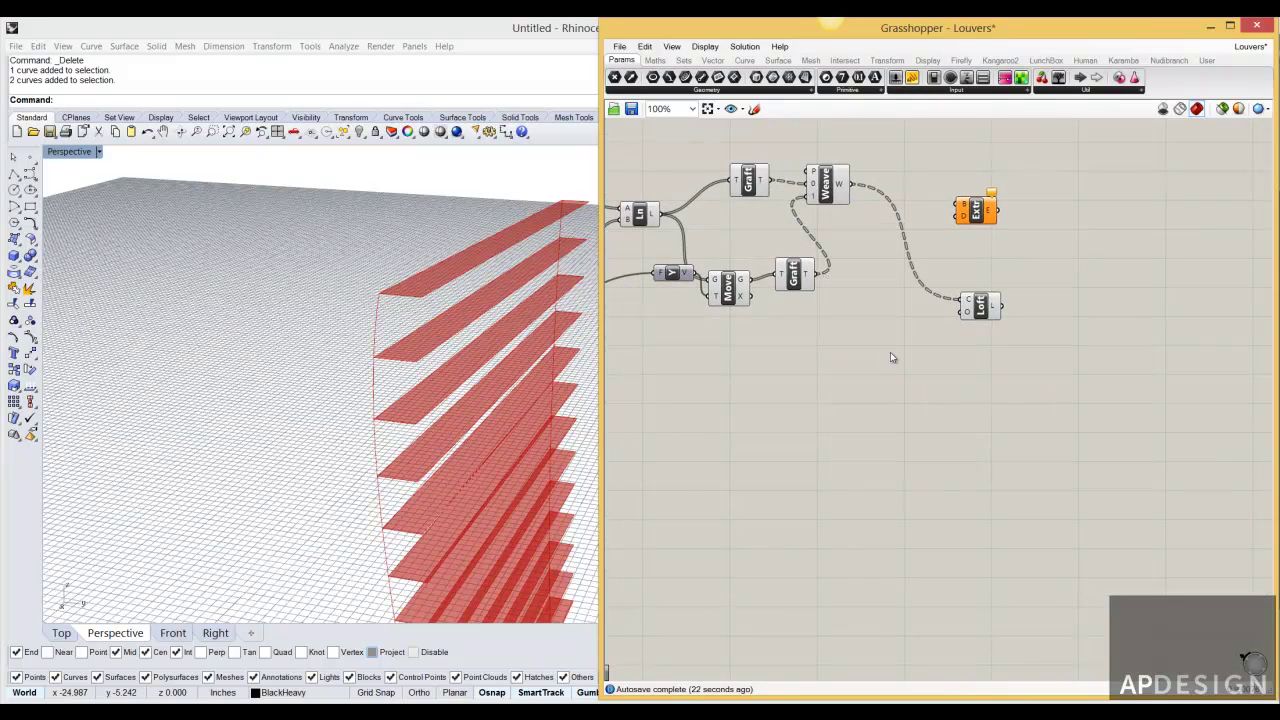
pyautogui.scroll(6, 733, 288)
pyautogui.click(731, 289)
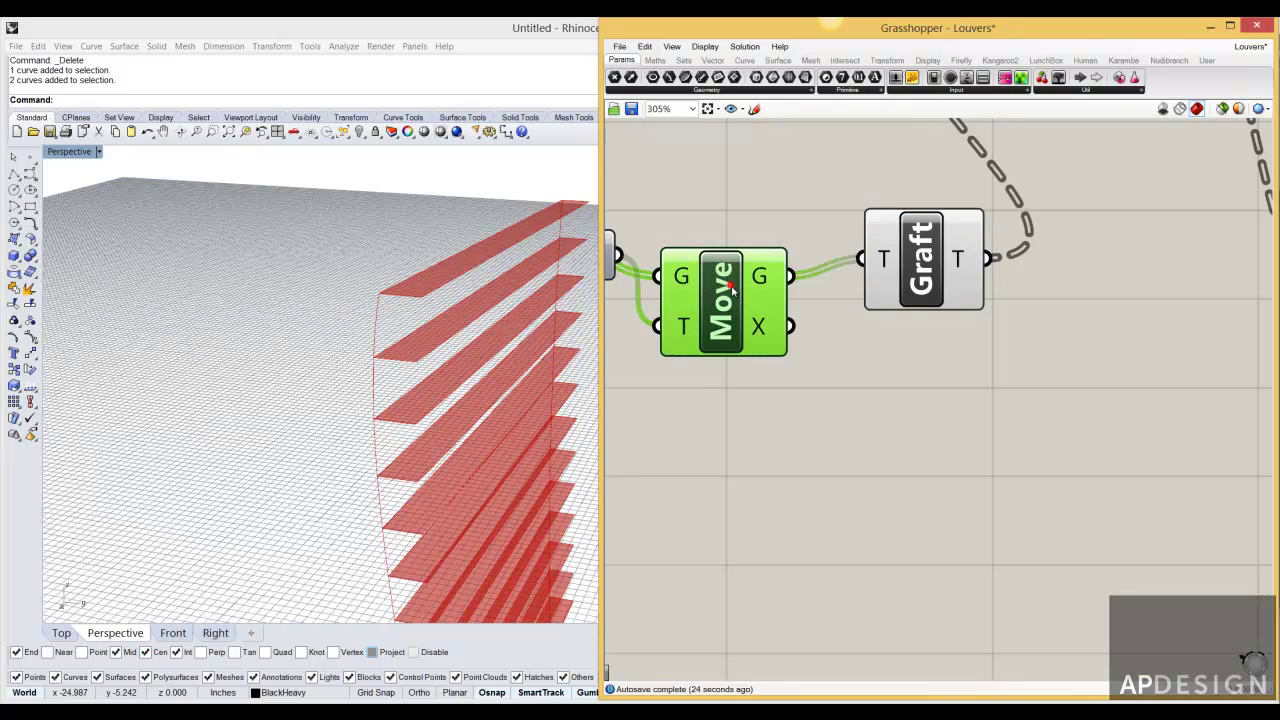
pyautogui.scroll(-5, 730, 290)
pyautogui.moveTo(734, 292); pyautogui.dragTo(738, 278)
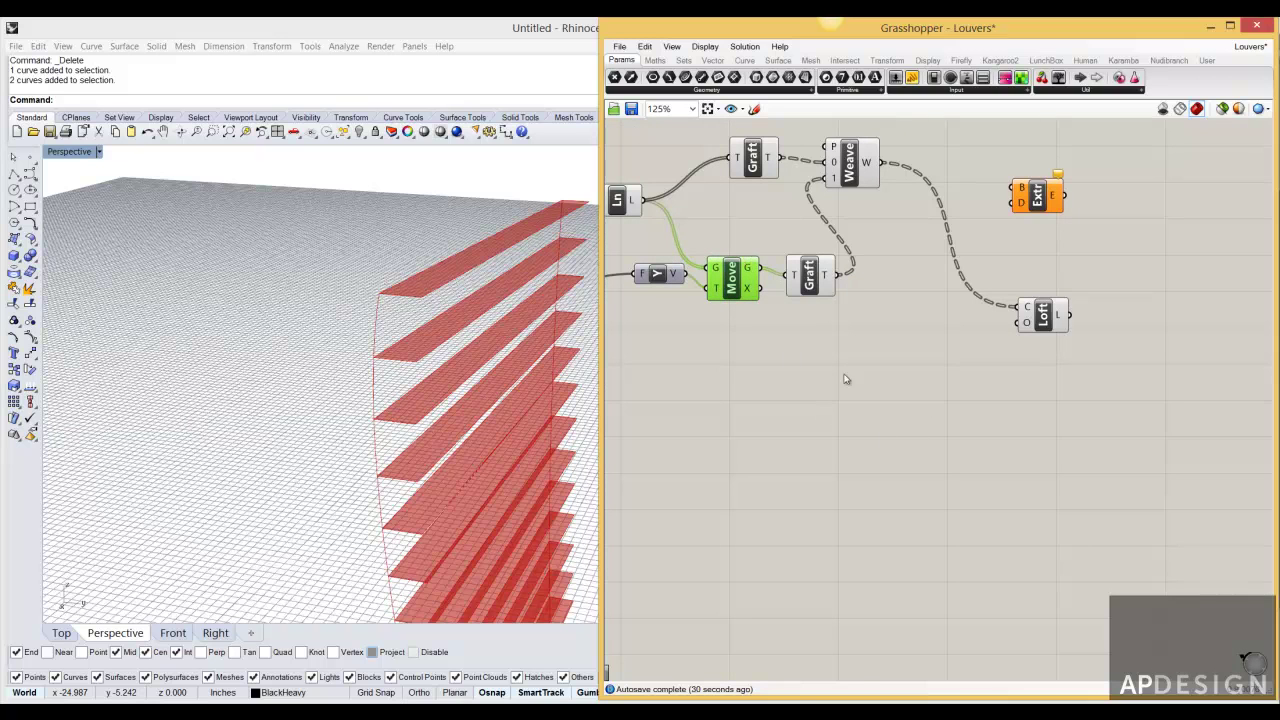
# - Reposition the Unit Y component below the Line component so its wire runs cleanly into Move
pyautogui.moveTo(882, 355); pyautogui.dragTo(840, 365, button='right')
pyautogui.scroll(-1, 833, 277)
pyautogui.moveTo(520, 292); pyautogui.dragTo(478, 390, button='right')
pyautogui.moveTo(671, 351); pyautogui.dragTo(751, 351, button='right')
pyautogui.scroll(3, 909, 320)
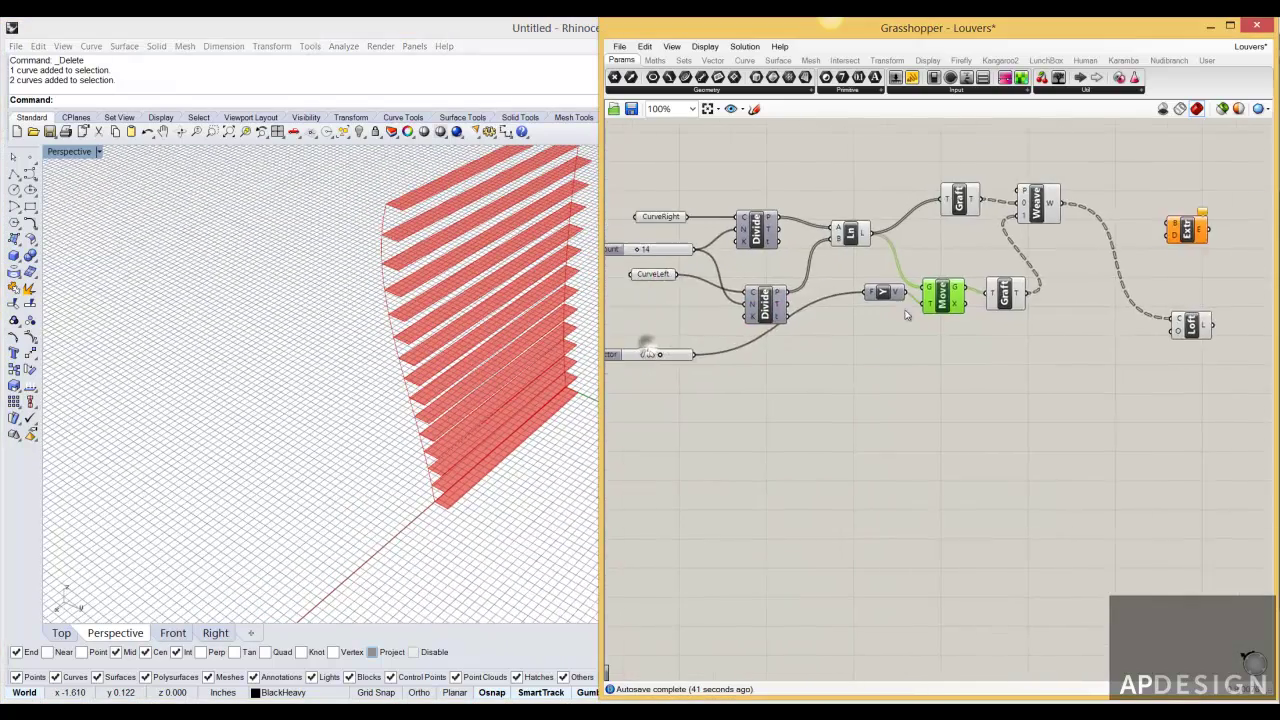
pyautogui.moveTo(872, 288); pyautogui.dragTo(854, 309)
pyautogui.moveTo(858, 350); pyautogui.dragTo(730, 360, button='right')
pyautogui.moveTo(730, 321); pyautogui.dragTo(730, 327)
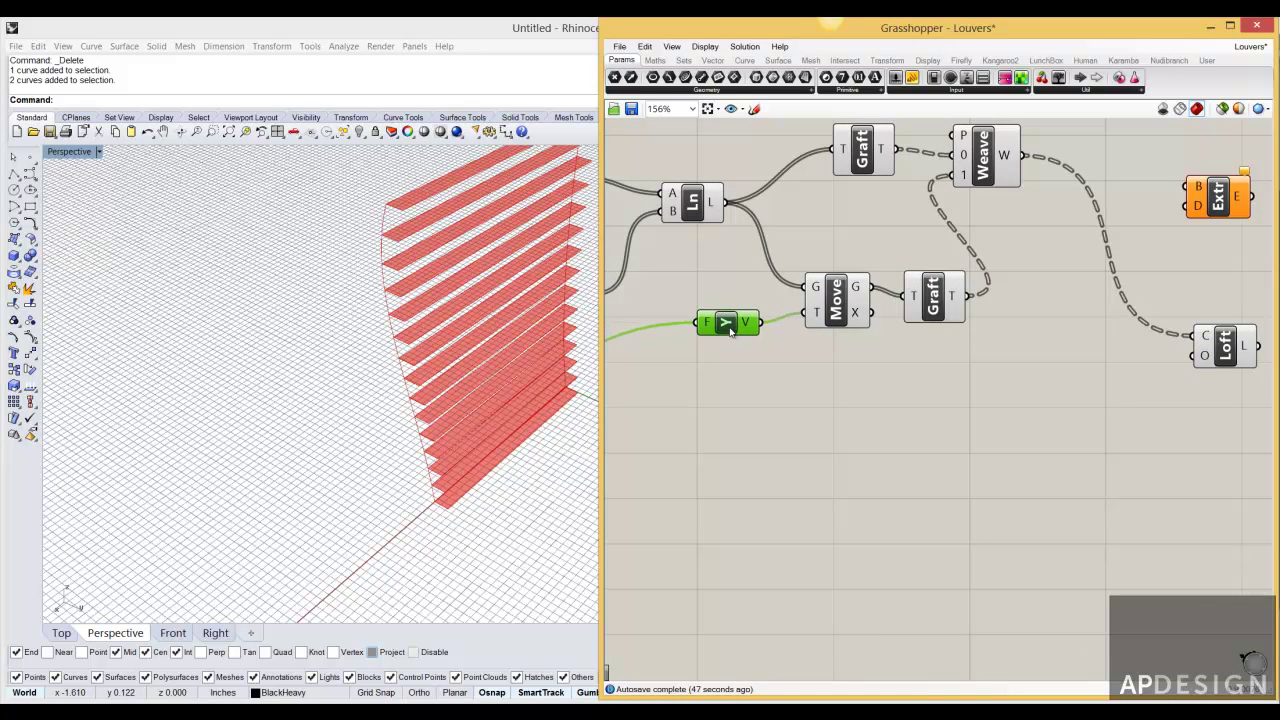
pyautogui.moveTo(783, 340); pyautogui.dragTo(891, 327, button='right')
# - Select the near edge curve of the louvers in the Perspective view and shift it with the gumball
pyautogui.moveTo(428, 347)
pyautogui.mouseDown(button='right')
pyautogui.moveTo(449, 360)
pyautogui.moveTo(472, 330)
pyautogui.moveTo(421, 343)
pyautogui.mouseUp(button='right')
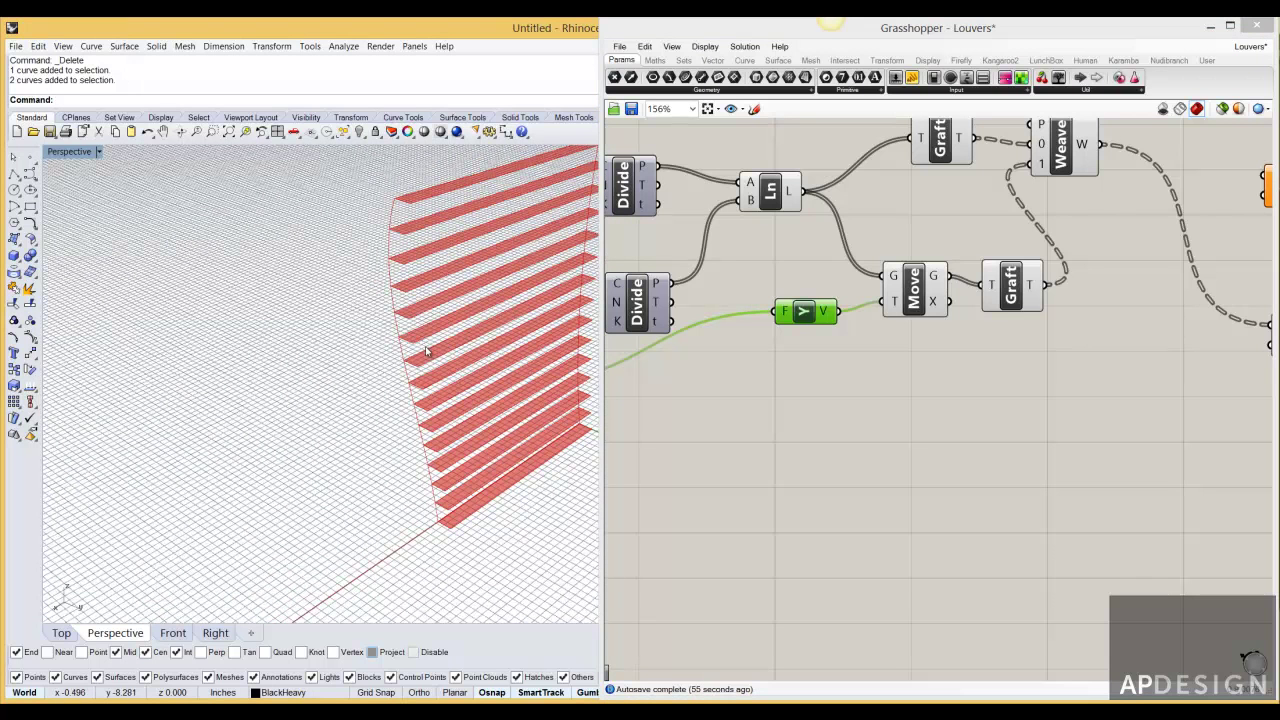
pyautogui.moveTo(432, 352); pyautogui.dragTo(429, 338, button='right')
pyautogui.click(373, 396)
pyautogui.moveTo(381, 400); pyautogui.dragTo(398, 423, button='right')
pyautogui.moveTo(800, 313)
pyautogui.mouseDown()
pyautogui.moveTo(788, 320)
pyautogui.moveTo(802, 312)
pyautogui.mouseUp()
pyautogui.moveTo(520, 424); pyautogui.dragTo(516, 418, button='right')
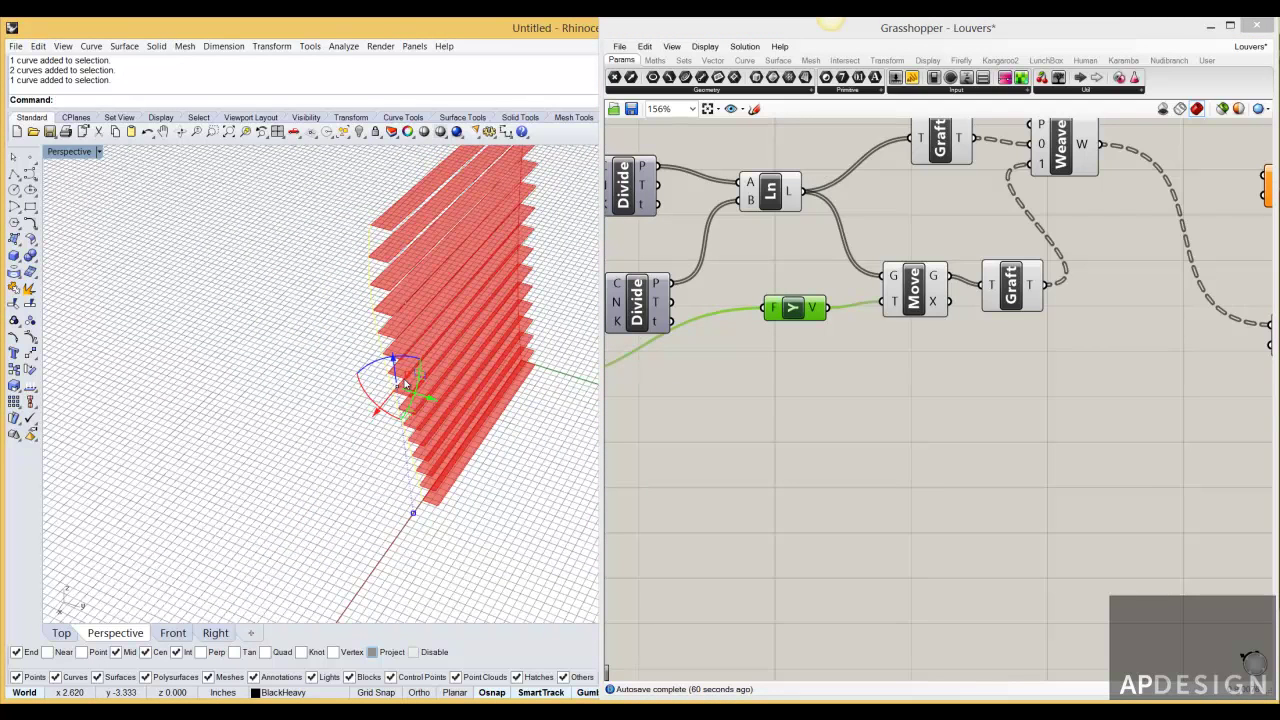
pyautogui.moveTo(408, 398); pyautogui.dragTo(314, 318)
pyautogui.moveTo(292, 361); pyautogui.dragTo(128, 197, button='right')
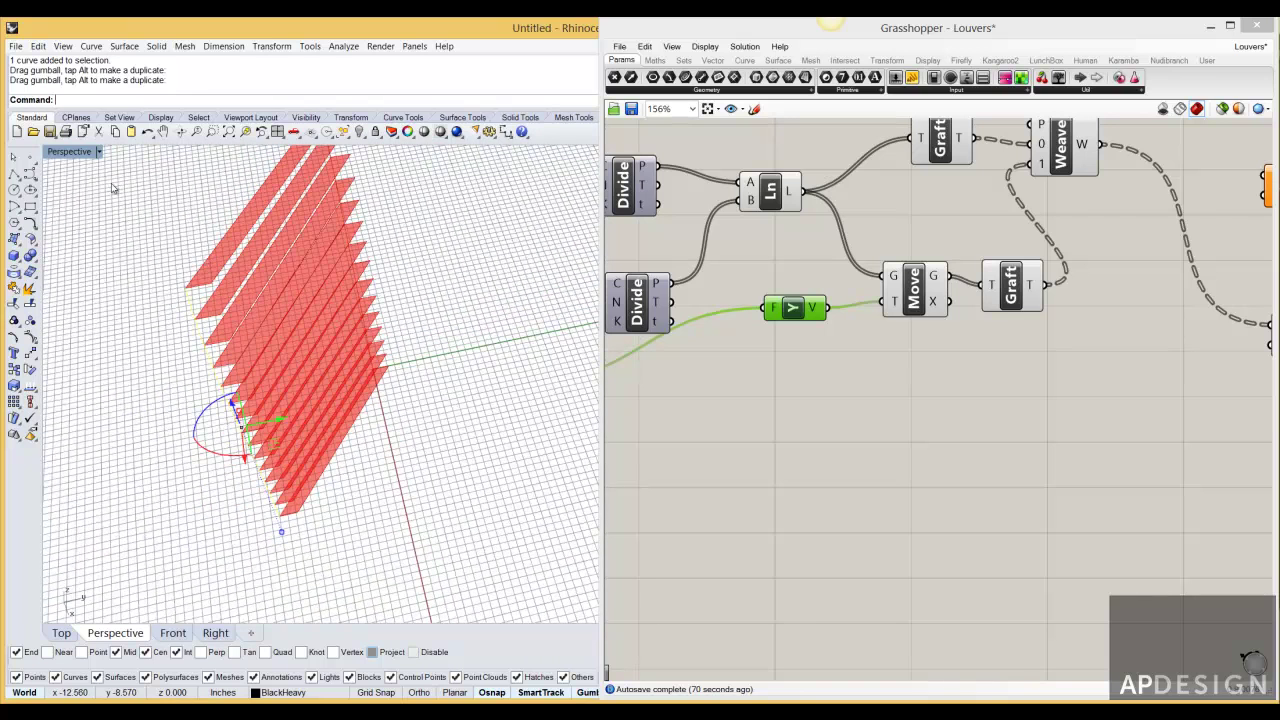
# - Maximize the Top view and slide the selected edge curve along X to adjust the louvers' slant
pyautogui.doubleClick(79, 153)
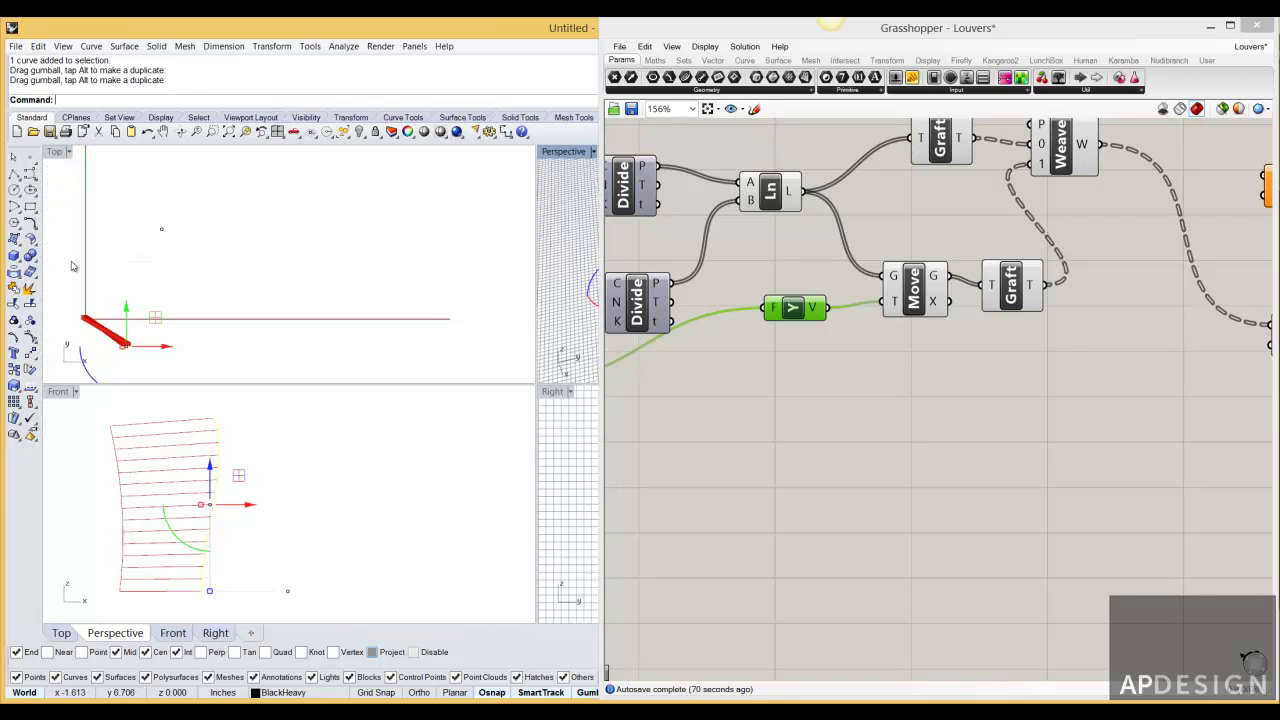
pyautogui.doubleClick(54, 152)
pyautogui.scroll(6, 279, 354)
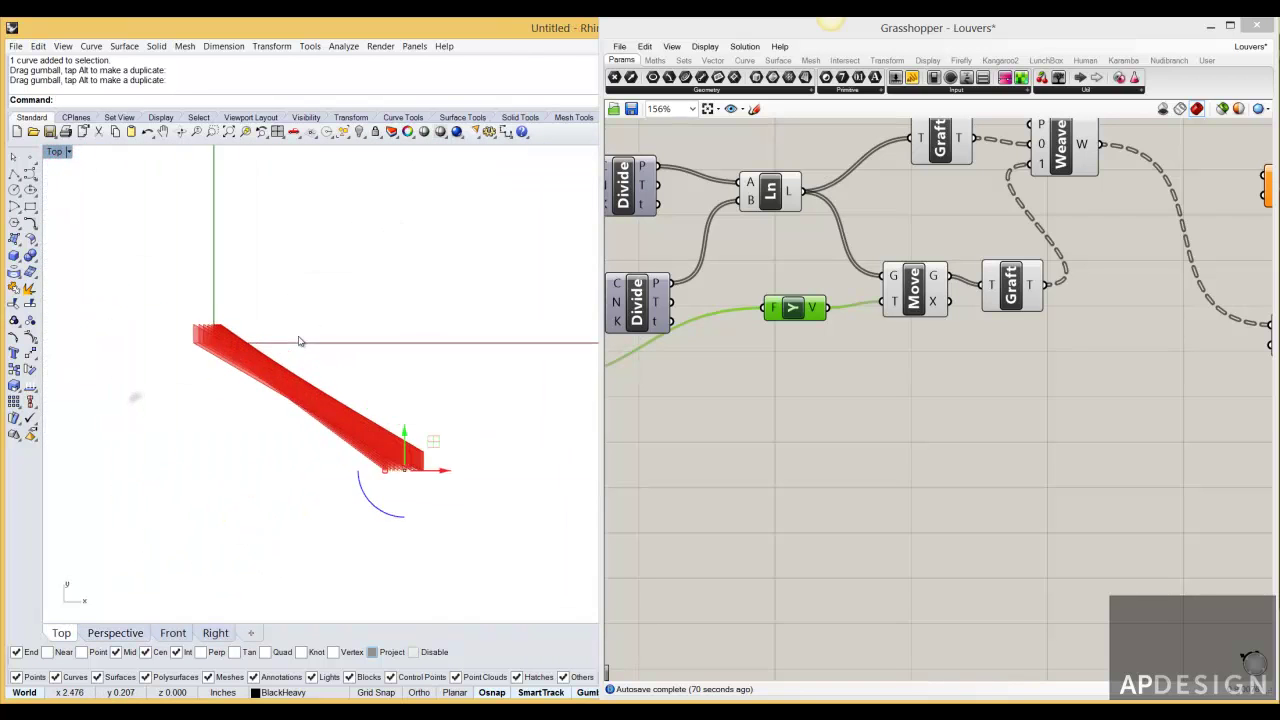
pyautogui.moveTo(240, 352); pyautogui.dragTo(286, 289, button='right')
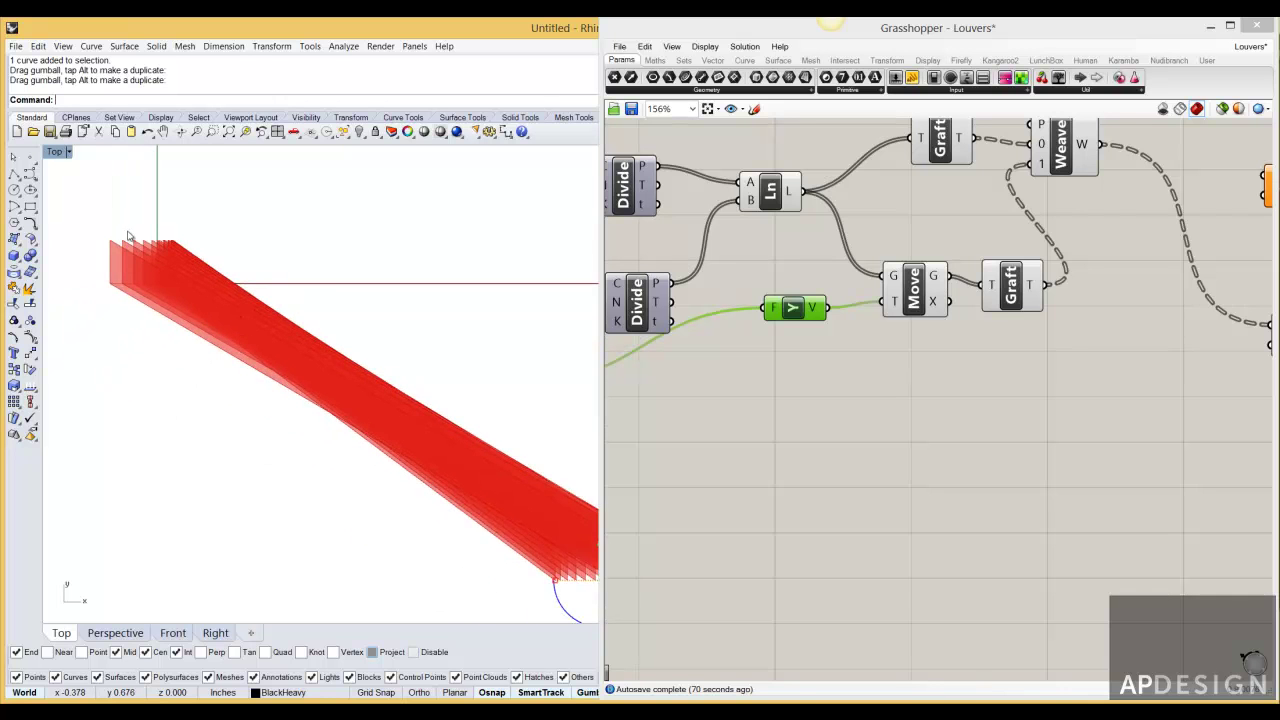
pyautogui.scroll(-4, 131, 233)
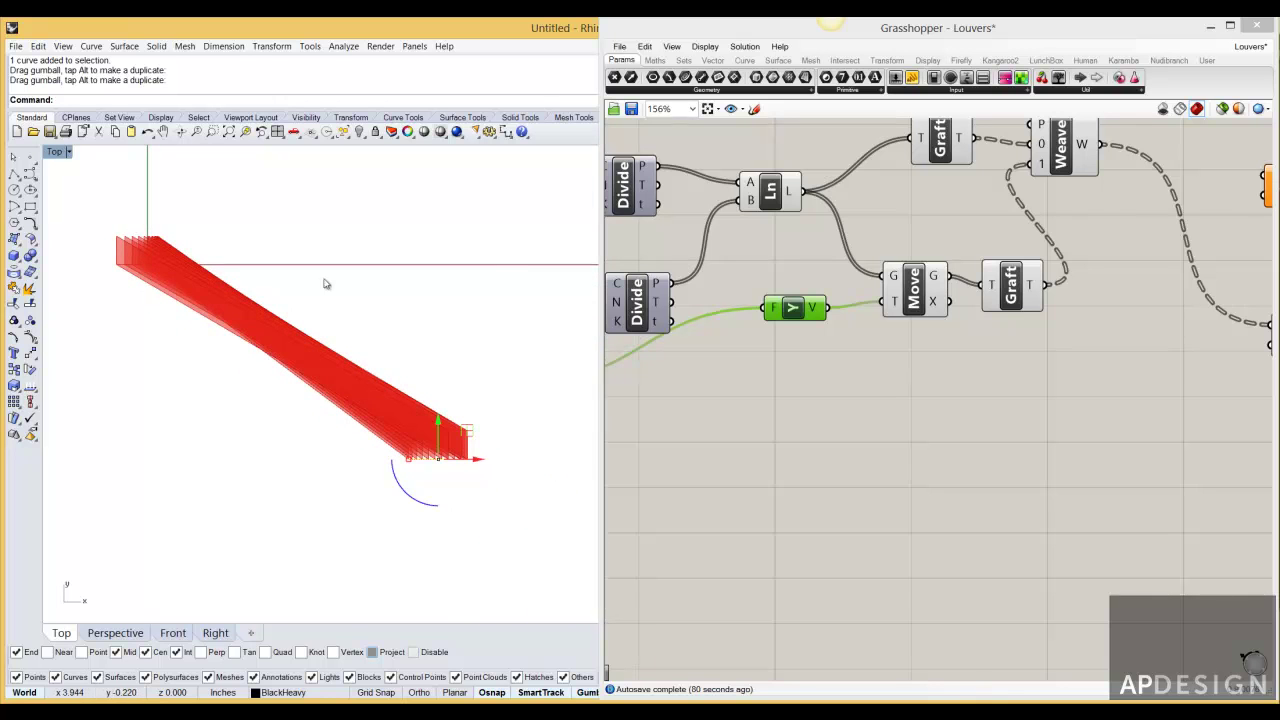
pyautogui.moveTo(181, 215); pyautogui.dragTo(184, 258, button='right')
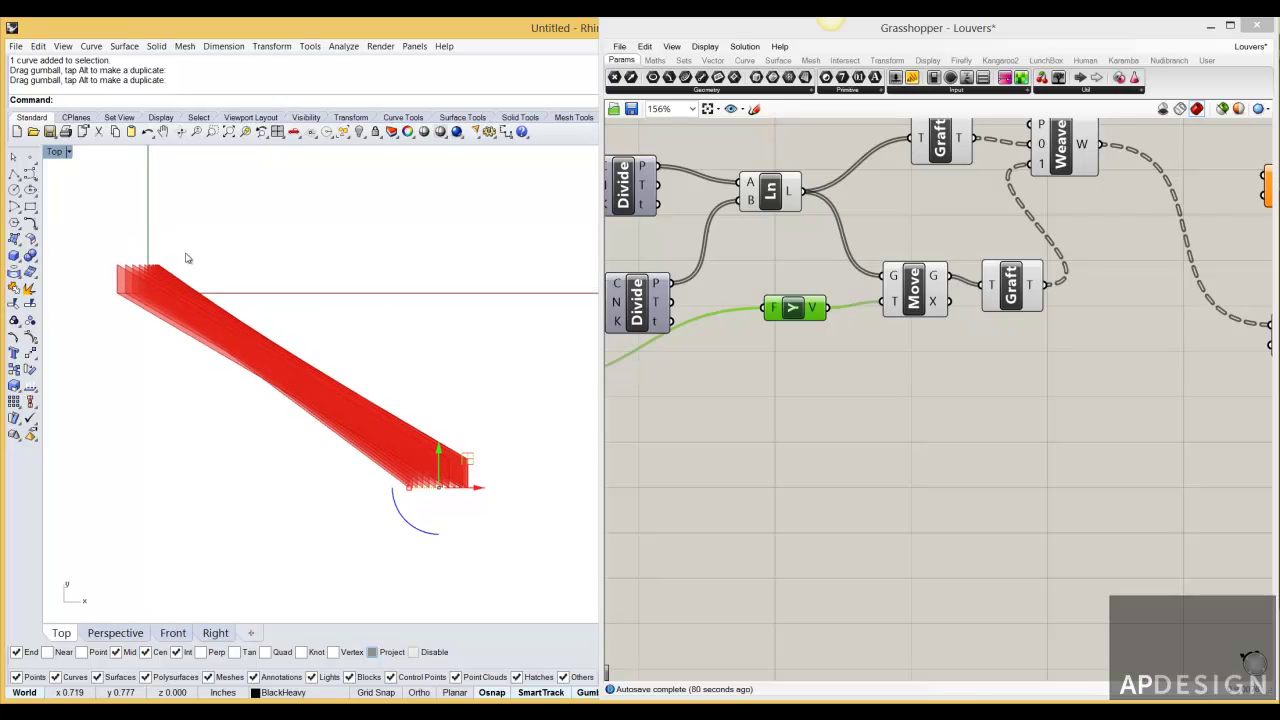
pyautogui.moveTo(455, 490); pyautogui.dragTo(281, 497)
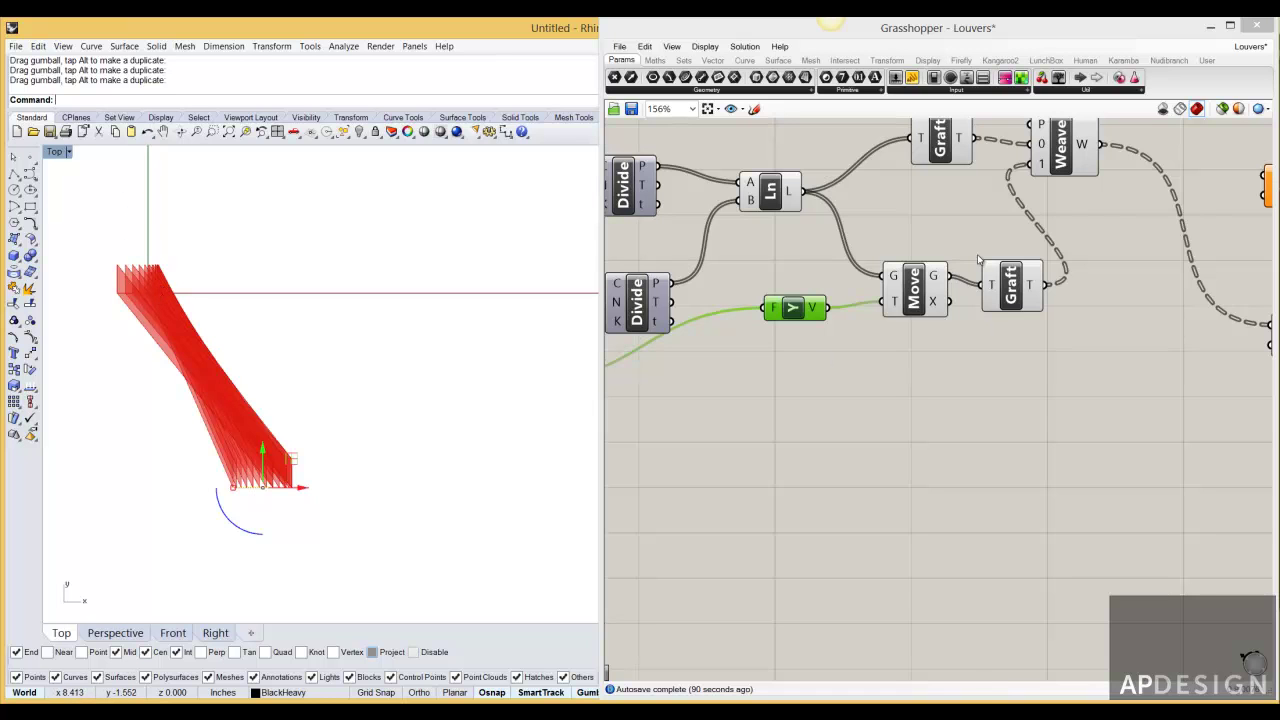
pyautogui.moveTo(278, 492); pyautogui.dragTo(357, 490)
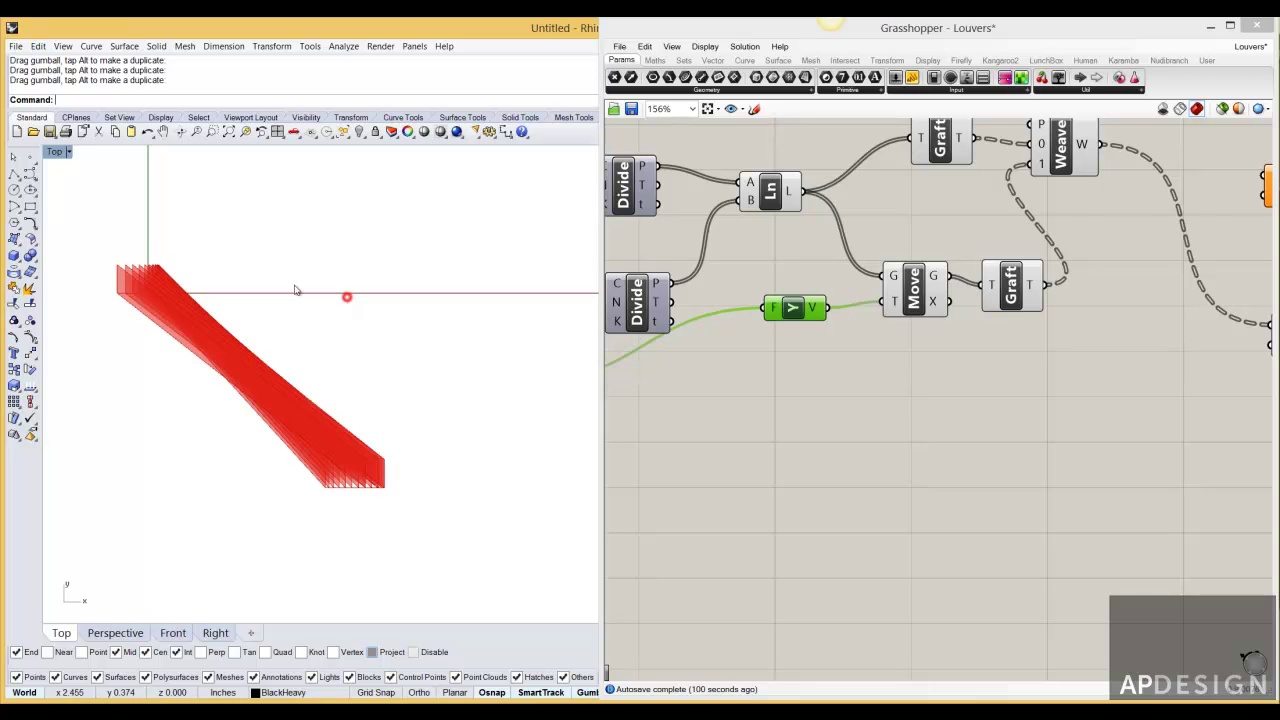
# - Return to the maximized Perspective view and inspect the separate flat louvers from several angles
pyautogui.doubleClick(55, 152)
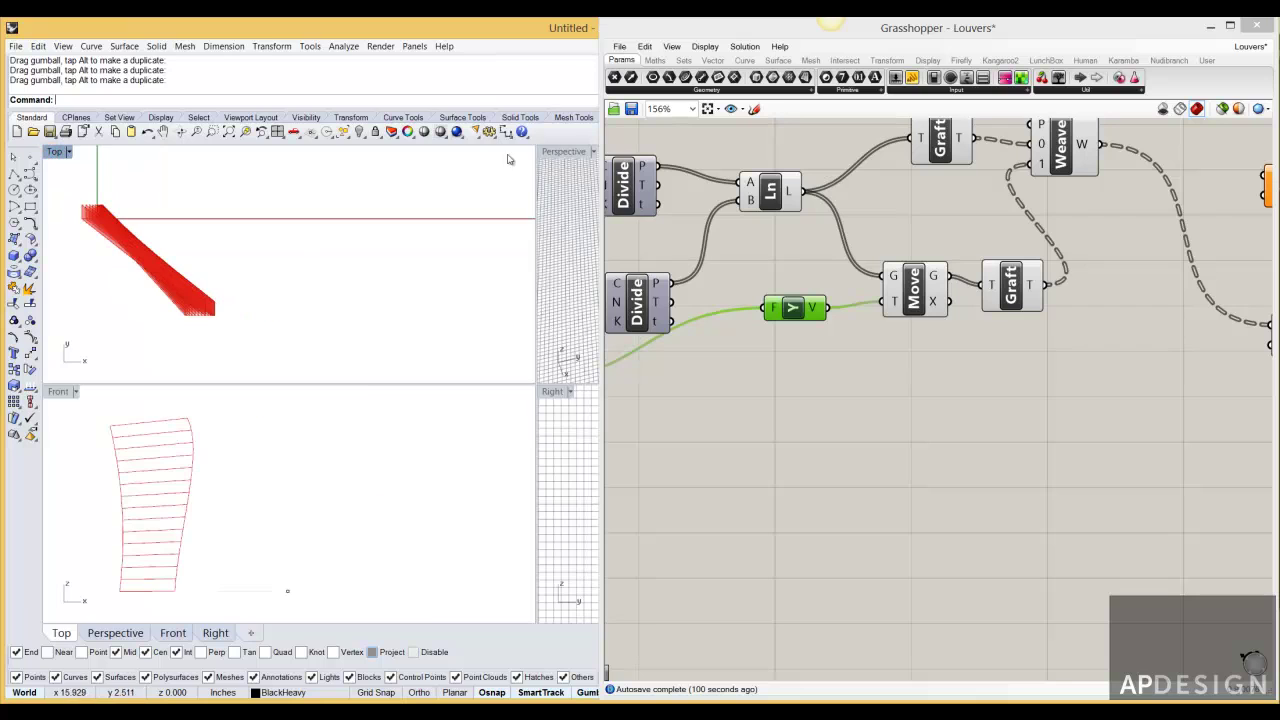
pyautogui.doubleClick(563, 152)
pyautogui.moveTo(451, 294); pyautogui.dragTo(492, 254, button='right')
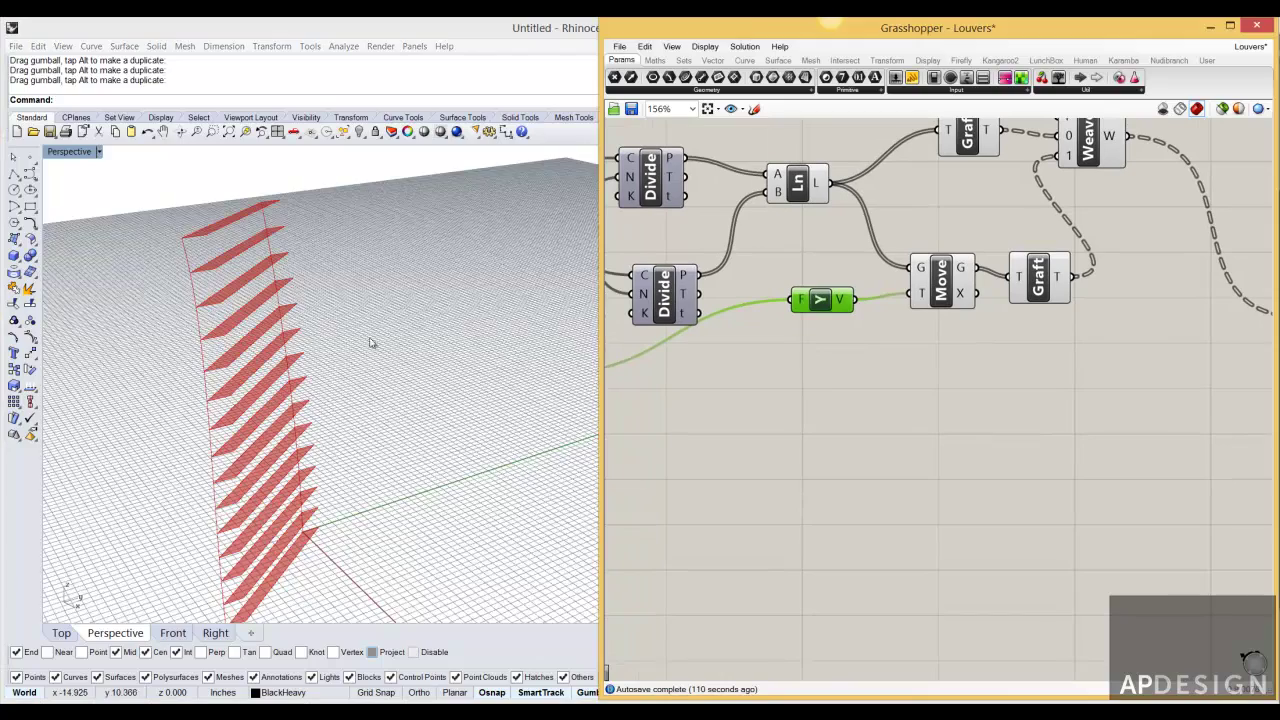
pyautogui.moveTo(371, 343); pyautogui.dragTo(360, 333, button='right')
pyautogui.moveTo(307, 365); pyautogui.dragTo(444, 332, button='right')
pyautogui.moveTo(241, 268); pyautogui.dragTo(260, 309, button='right')
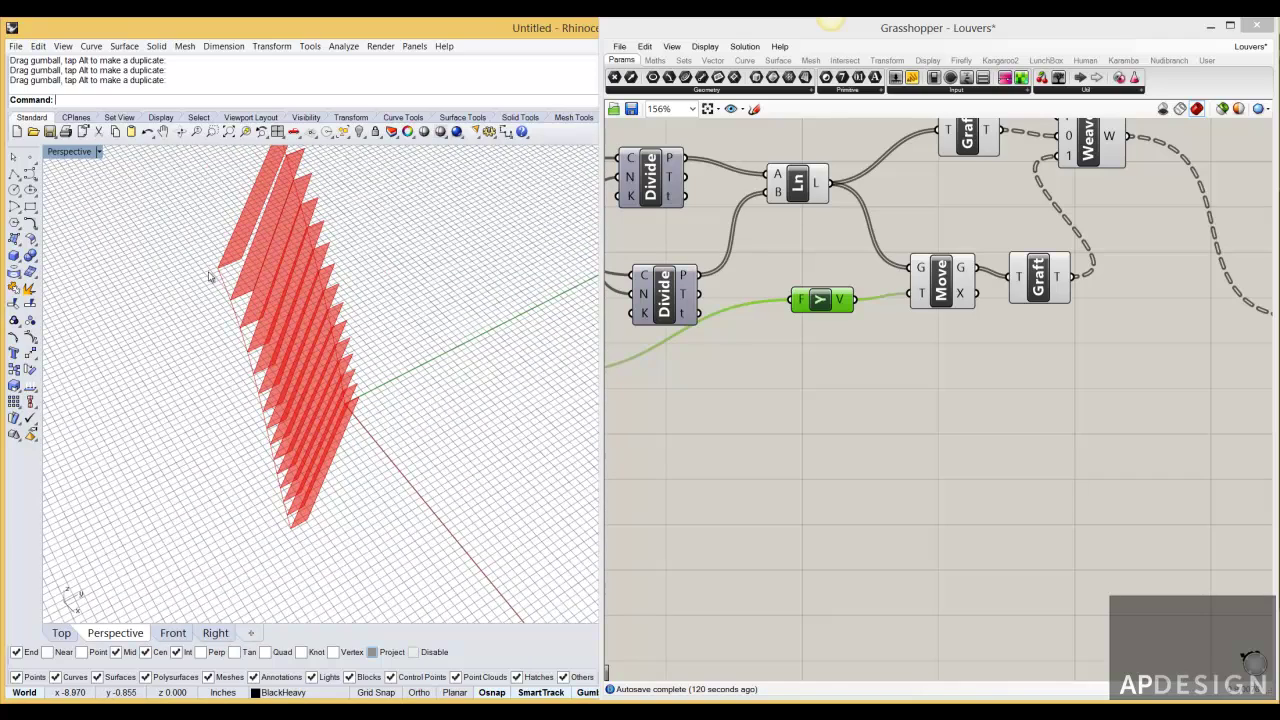
pyautogui.moveTo(342, 267); pyautogui.dragTo(337, 257, button='right')
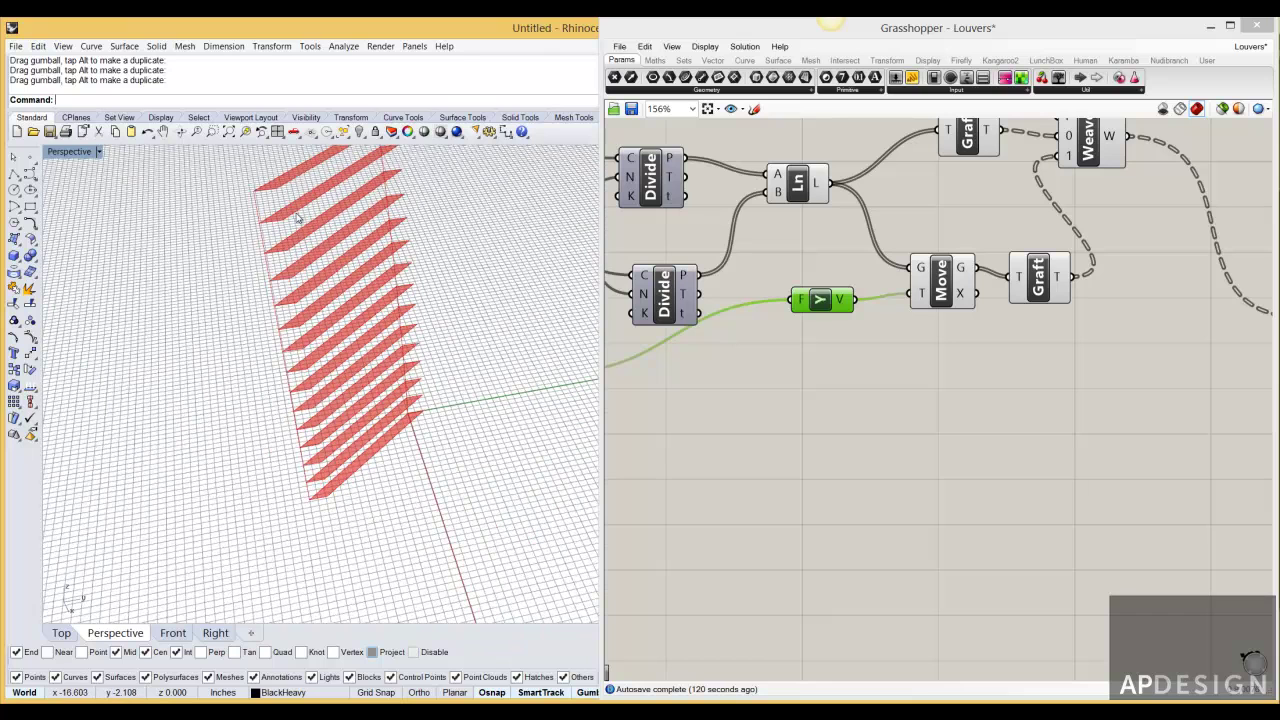
pyautogui.moveTo(299, 236); pyautogui.dragTo(277, 255, button='right')
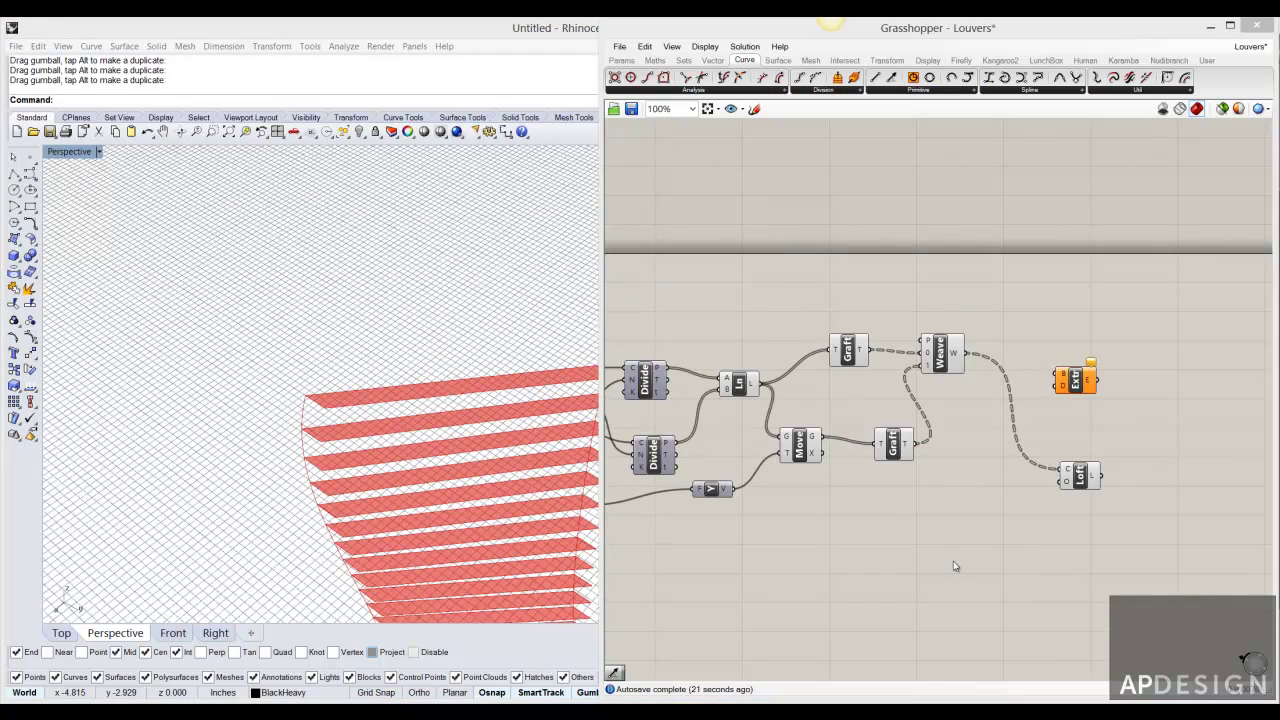
# - Add a Loft component below the Line component and feed it both the CurveRight and CurveLeft edge curves
pyautogui.moveTo(954, 566); pyautogui.dragTo(1073, 466, button='right')
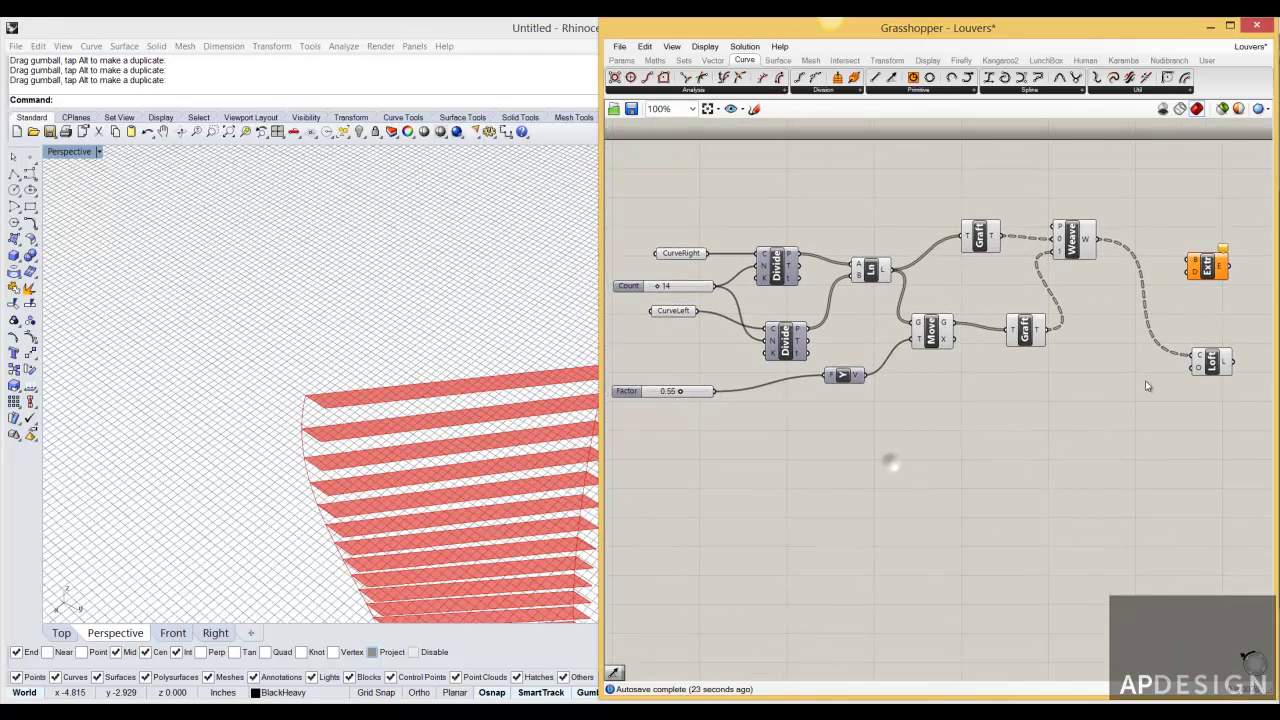
pyautogui.moveTo(508, 503); pyautogui.dragTo(484, 432, button='right')
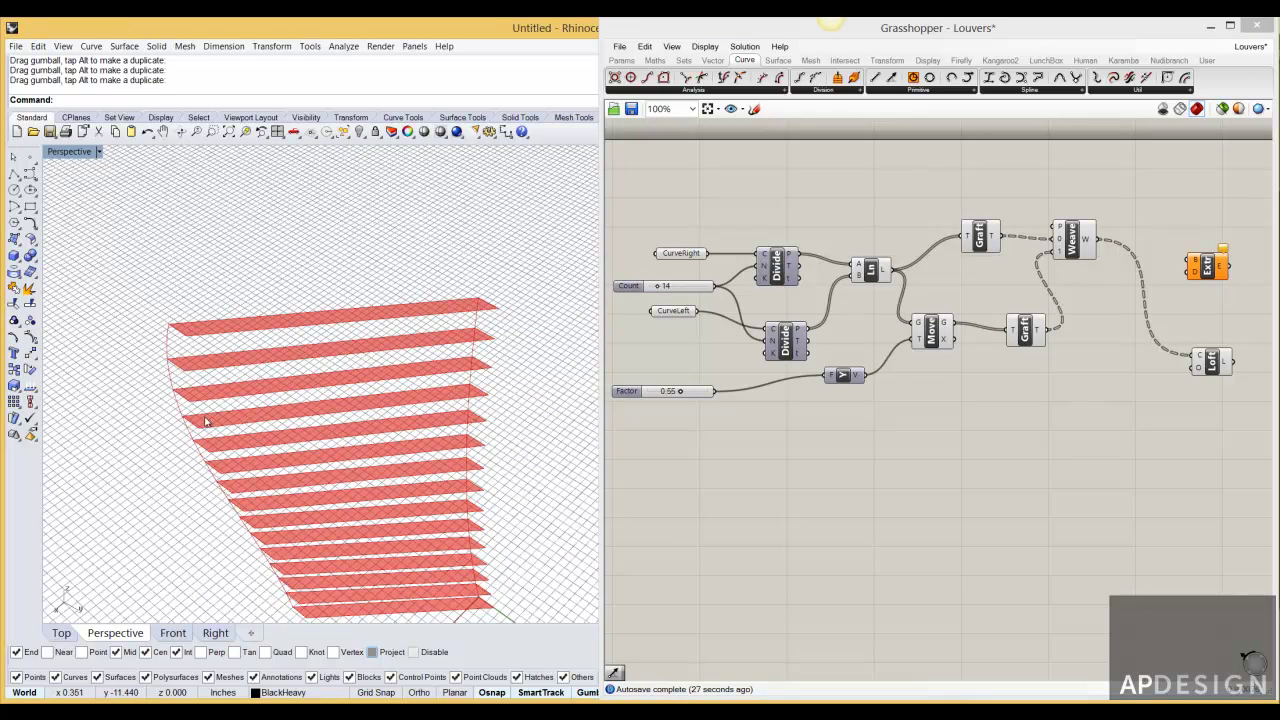
pyautogui.doubleClick(832, 439)
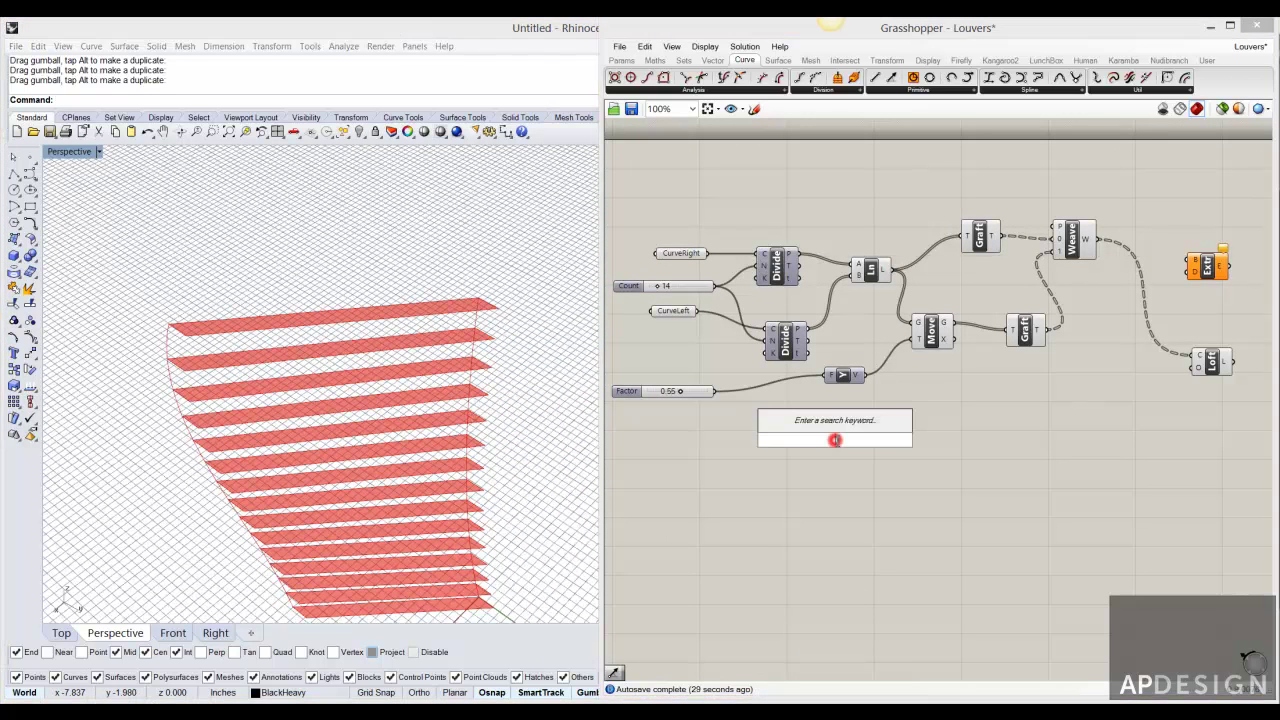
pyautogui.write('loft')
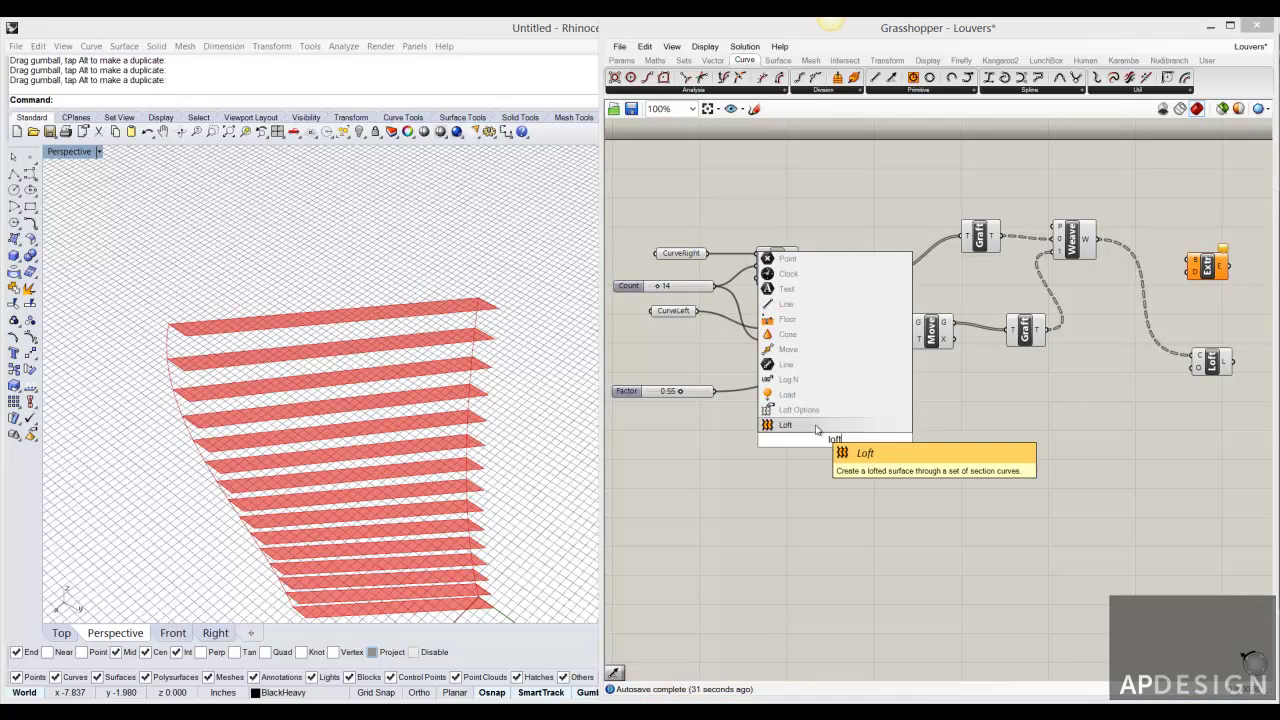
pyautogui.press('Return')
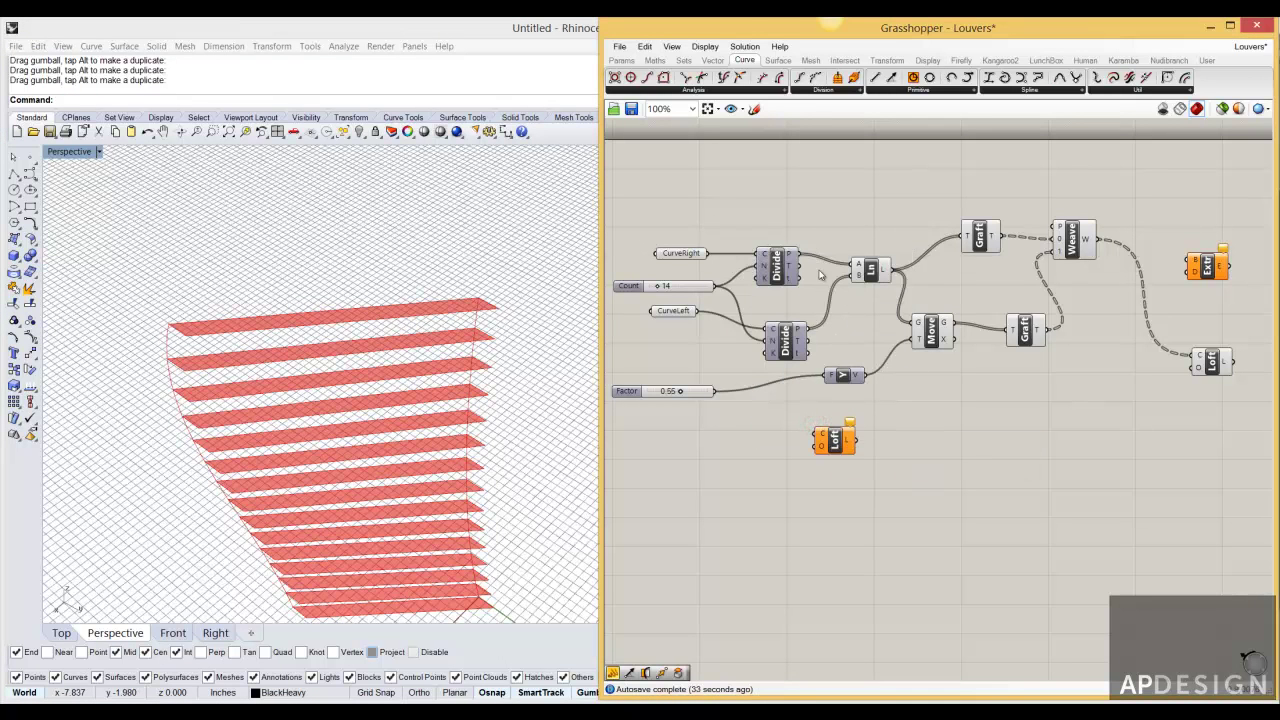
pyautogui.moveTo(711, 253); pyautogui.dragTo(816, 432)
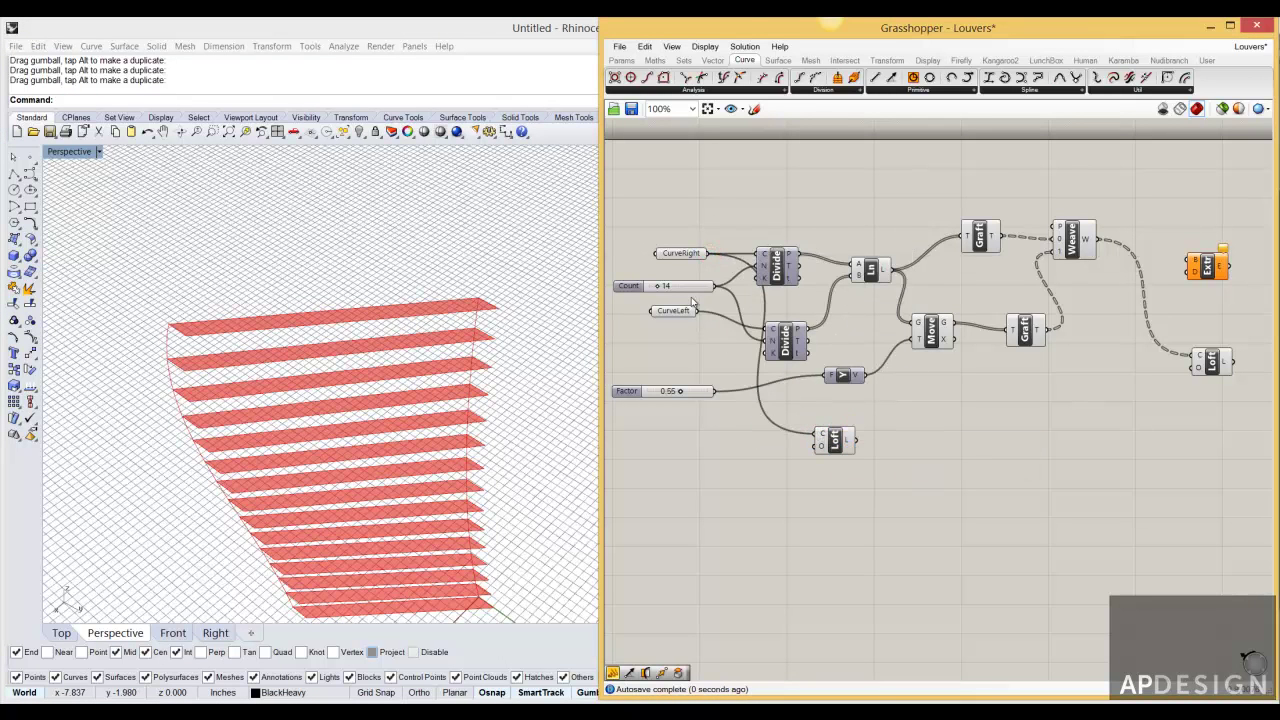
pyautogui.keyDown('shift'); pyautogui.moveTo(714, 326); pyautogui.dragTo(816, 433); pyautogui.keyUp('shift')
pyautogui.click(834, 442)
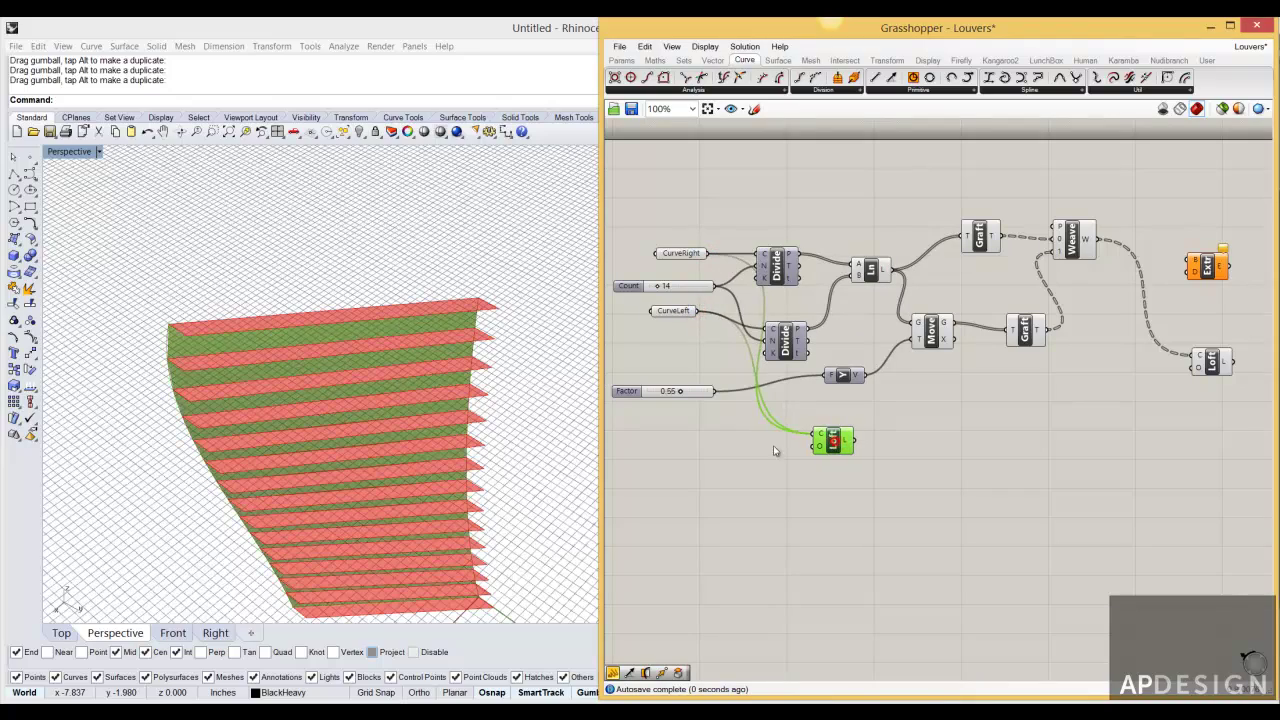
pyautogui.moveTo(375, 385); pyautogui.dragTo(515, 323, button='right')
pyautogui.moveTo(962, 488); pyautogui.dragTo(893, 464, button='right')
pyautogui.doubleClick(838, 424)
pyautogui.write('ar')
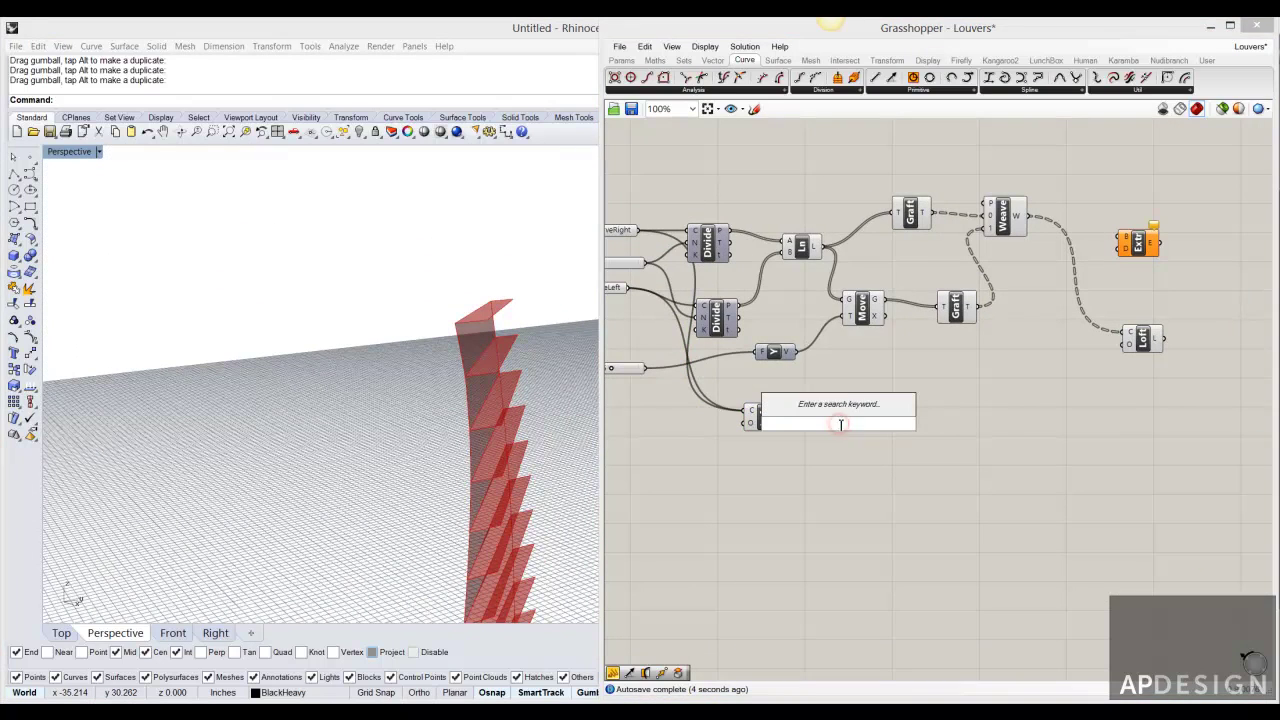
pyautogui.write('ea')
pyautogui.click(826, 450)
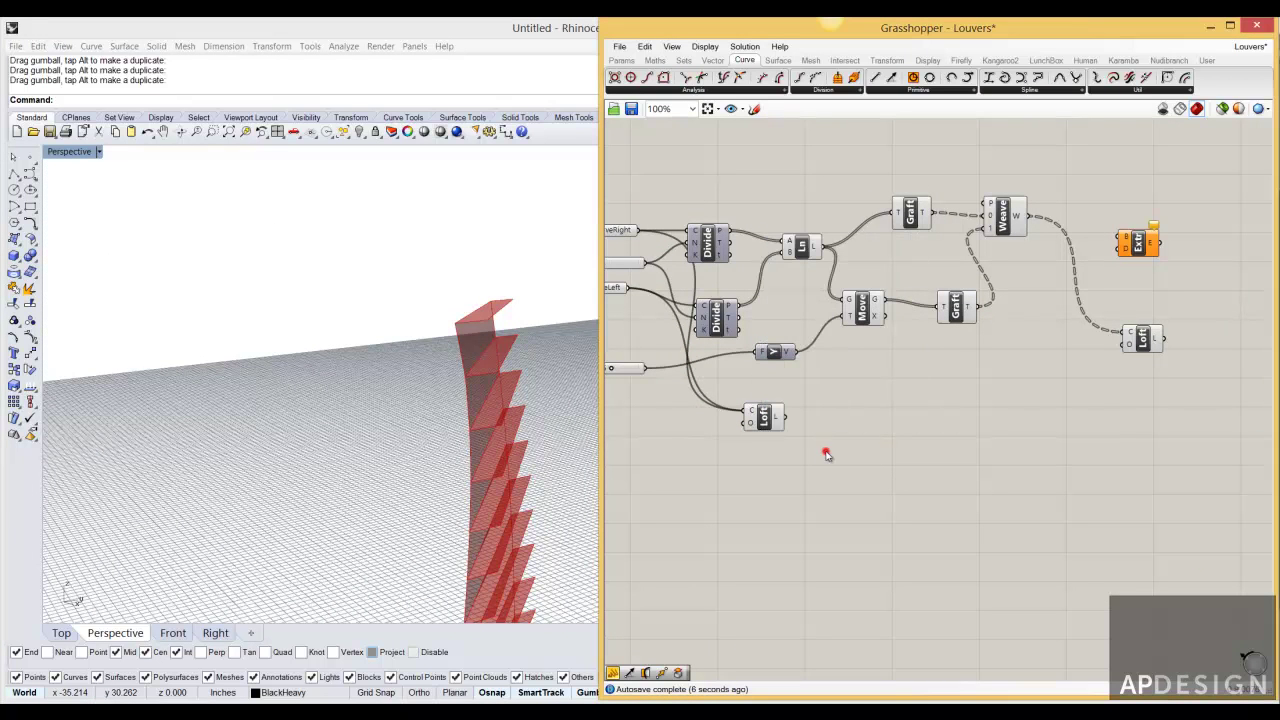
# - Add a Point On Curve component below Move and wire the Line output into it
pyautogui.moveTo(765, 418); pyautogui.dragTo(765, 431)
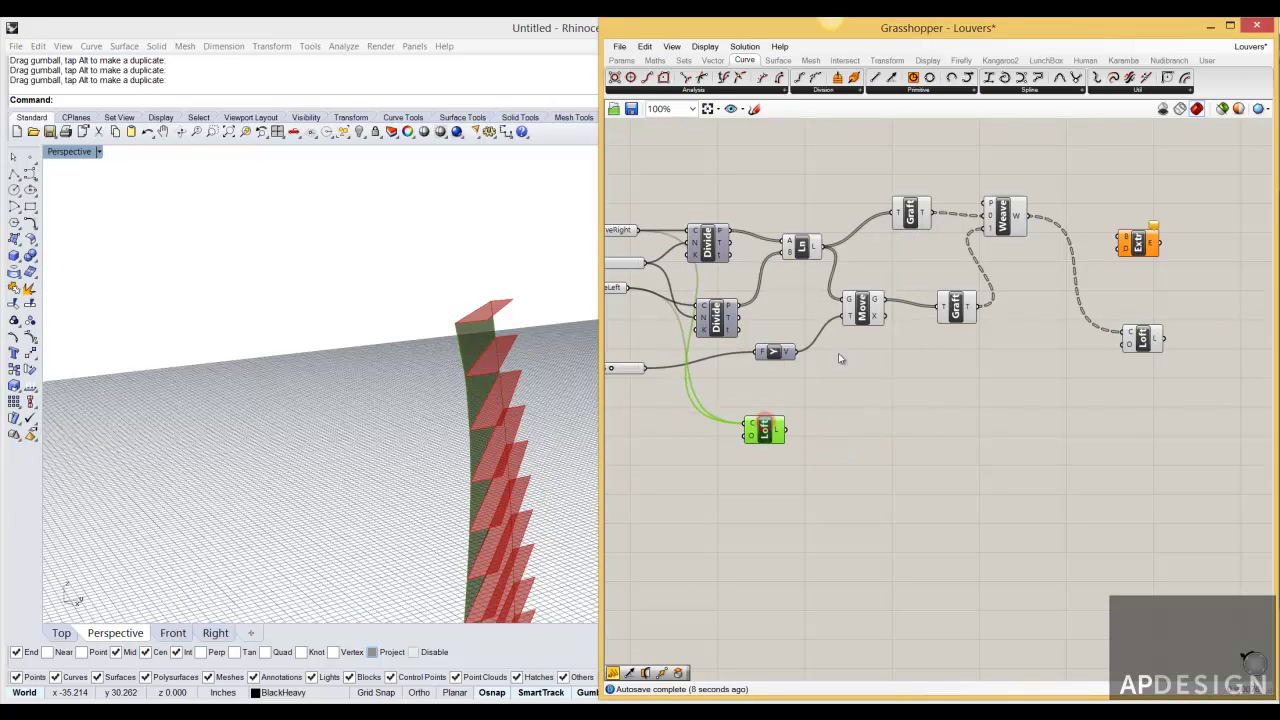
pyautogui.click(802, 253)
pyautogui.moveTo(848, 308); pyautogui.dragTo(780, 284, button='right')
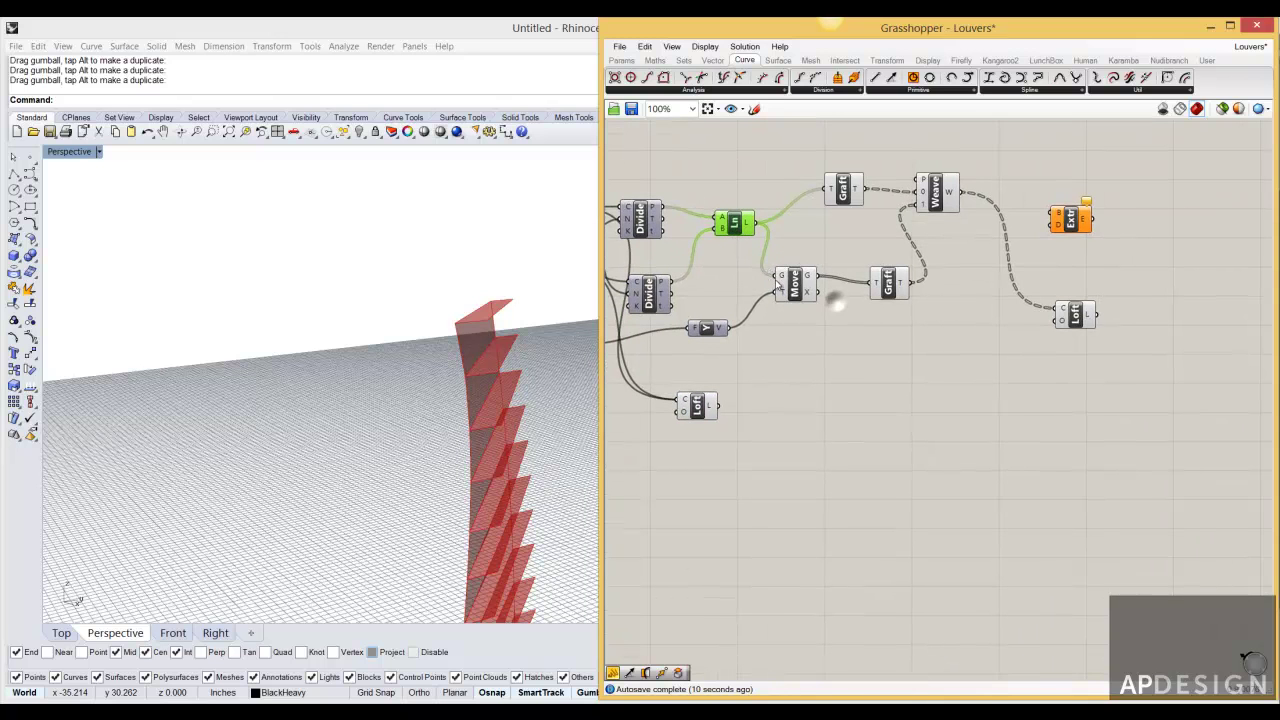
pyautogui.doubleClick(788, 358)
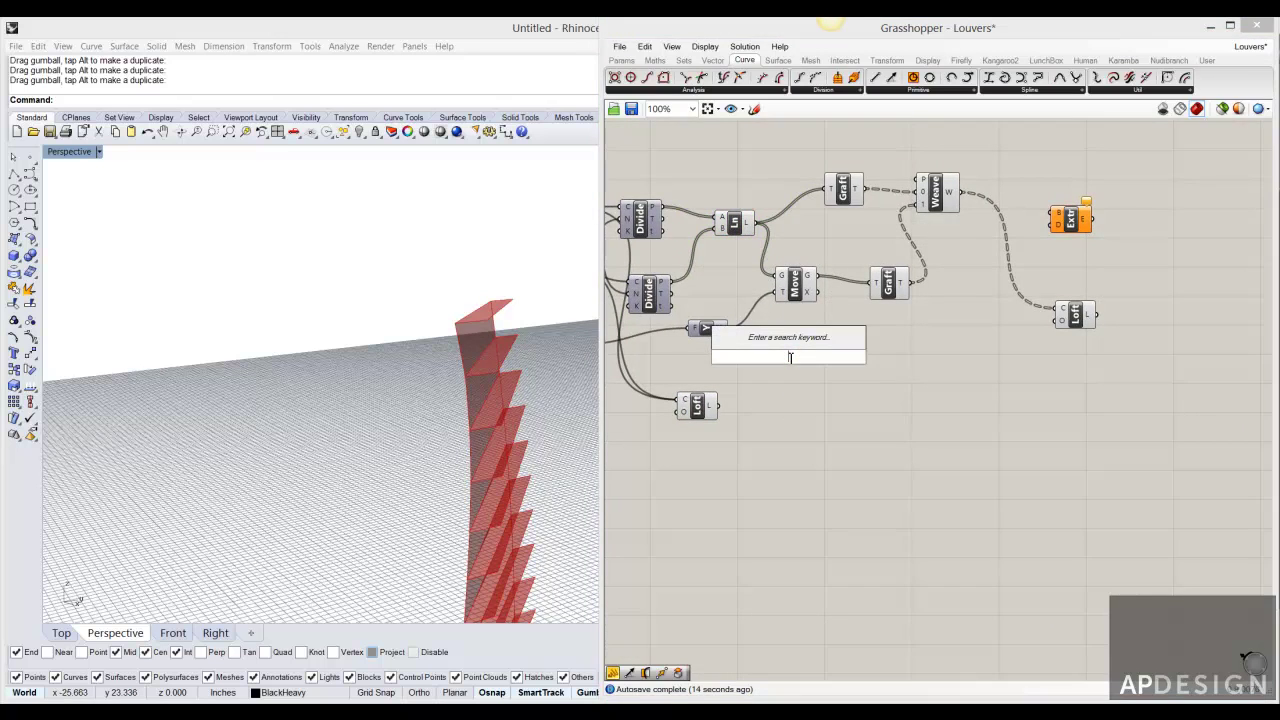
pyautogui.click(741, 79)
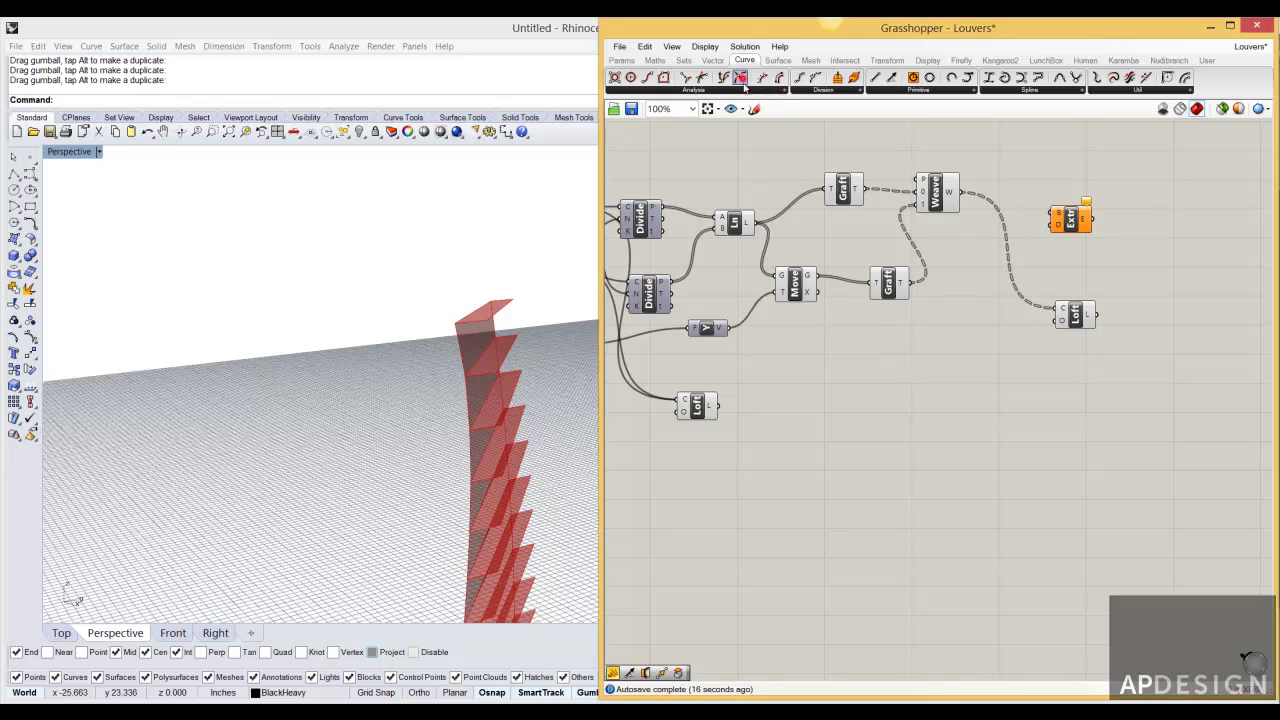
pyautogui.click(787, 354)
pyautogui.moveTo(760, 229); pyautogui.dragTo(829, 367)
pyautogui.moveTo(518, 361); pyautogui.dragTo(450, 380, button='right')
# - Set the Point On Curve parameter to 0.50 and arrange it and the new Loft neatly below the Line component
pyautogui.moveTo(819, 368); pyautogui.dragTo(787, 371)
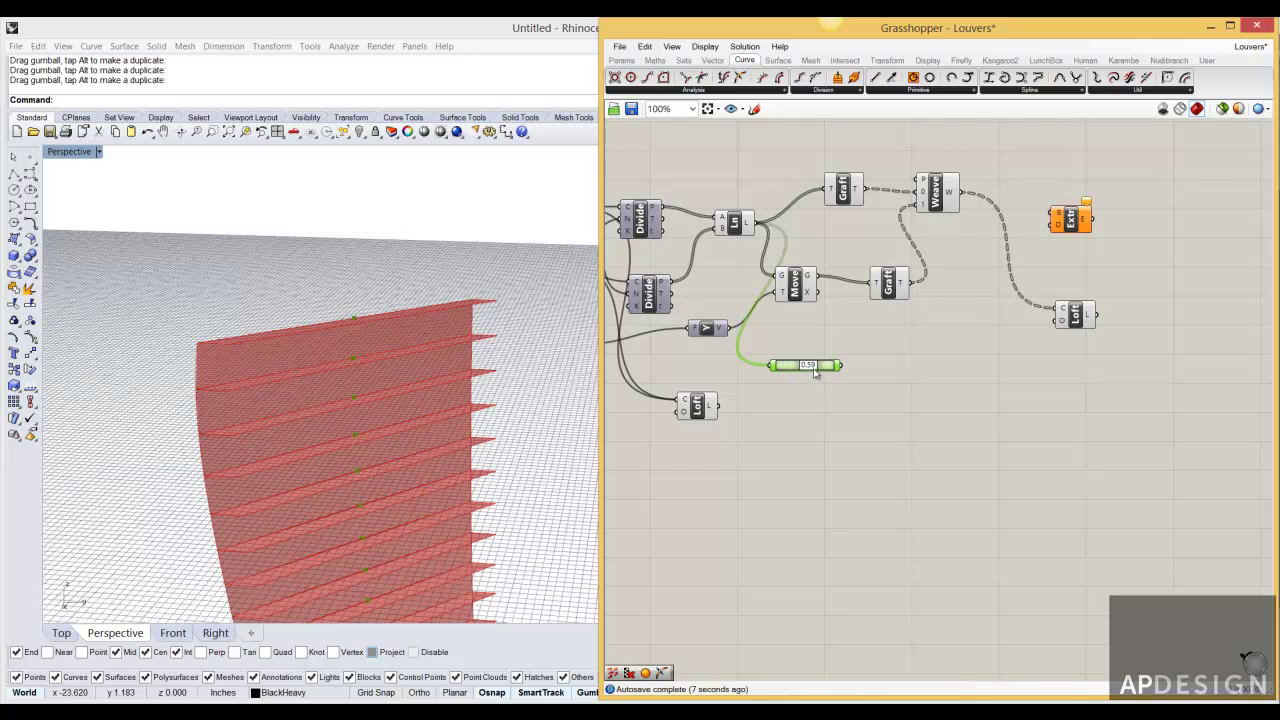
pyautogui.moveTo(771, 375); pyautogui.dragTo(807, 371)
pyautogui.rightClick(810, 370)
pyautogui.click(846, 466)
pyautogui.moveTo(823, 378); pyautogui.dragTo(791, 340, button='right')
pyautogui.moveTo(800, 318); pyautogui.dragTo(756, 316)
pyautogui.moveTo(680, 366); pyautogui.dragTo(710, 388)
pyautogui.click(822, 347)
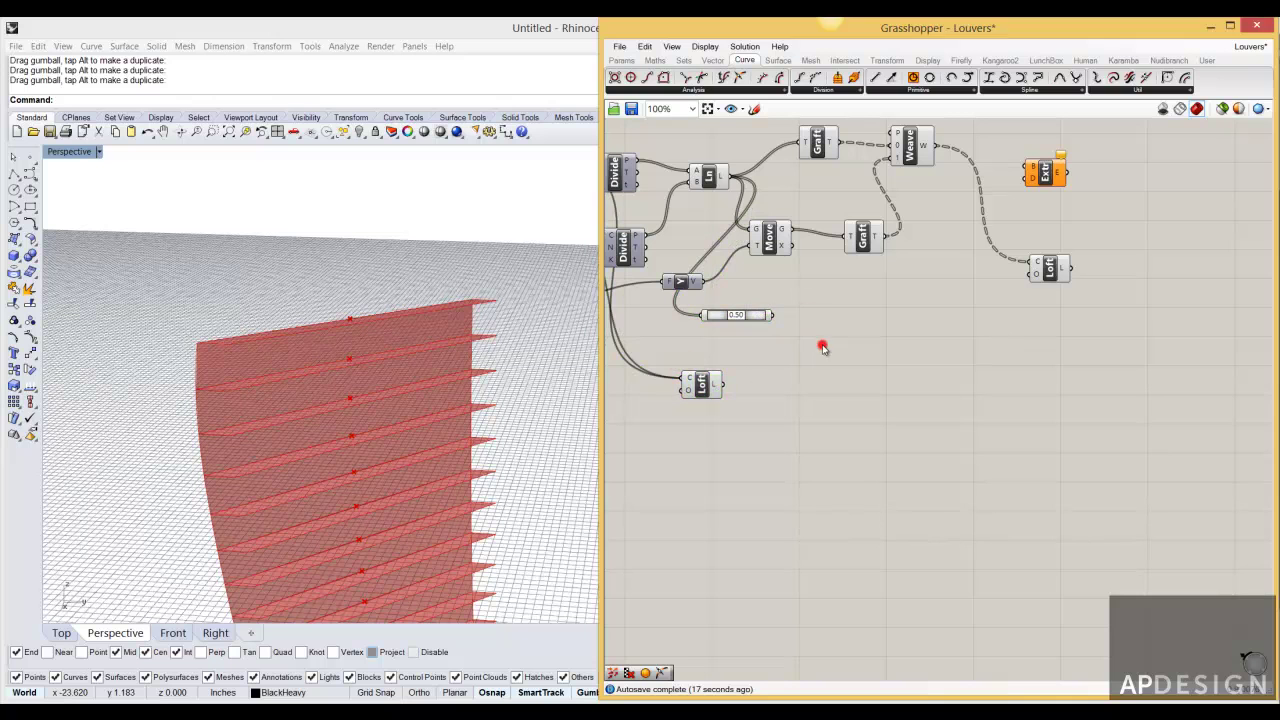
pyautogui.doubleClick(822, 347)
pyautogui.write('closest')
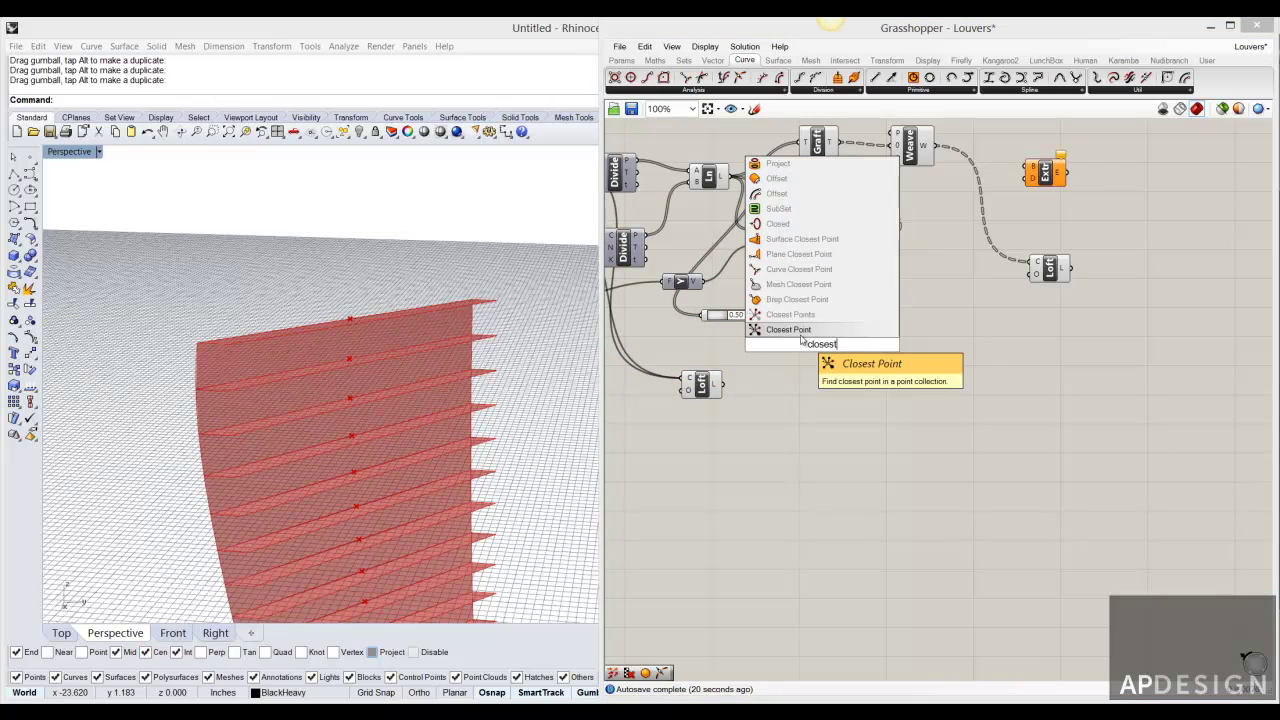
pyautogui.click(800, 270)
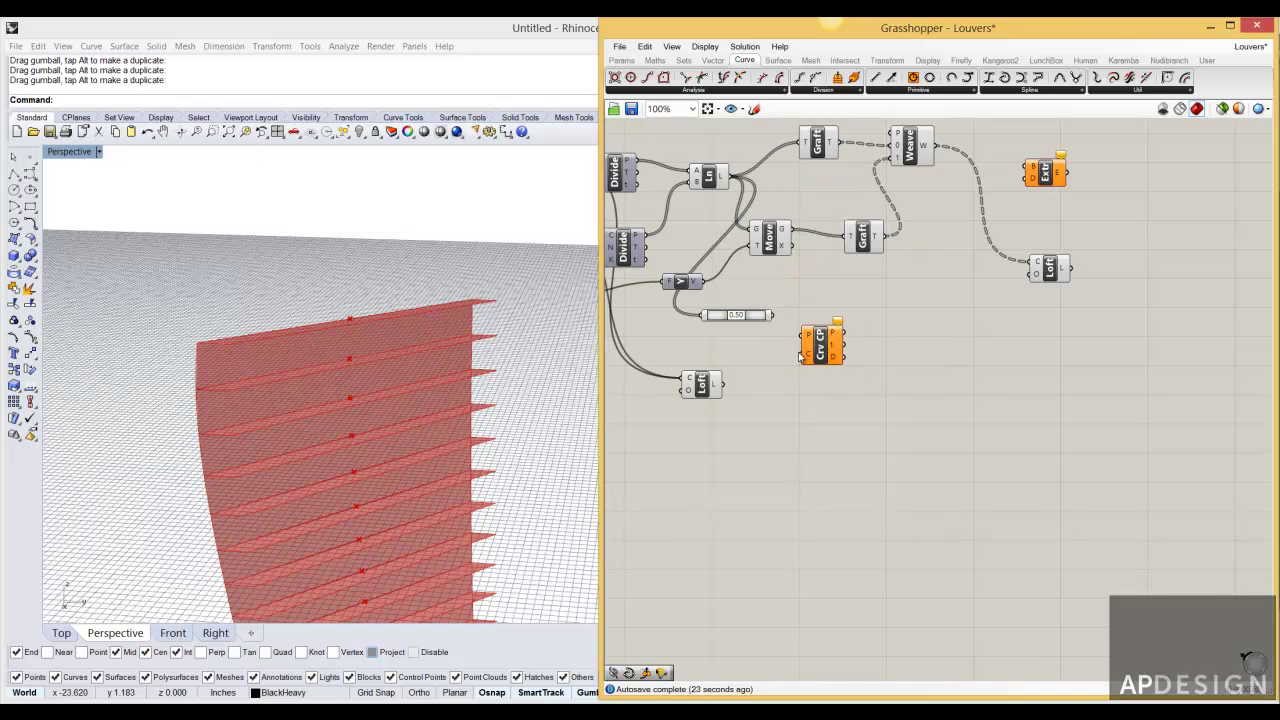
pyautogui.hotkey('ctrl', 'z')
# - Add a Surface Closest Point component, wiring the edge-curve loft into S and the louver midpoints into P
pyautogui.click(778, 60)
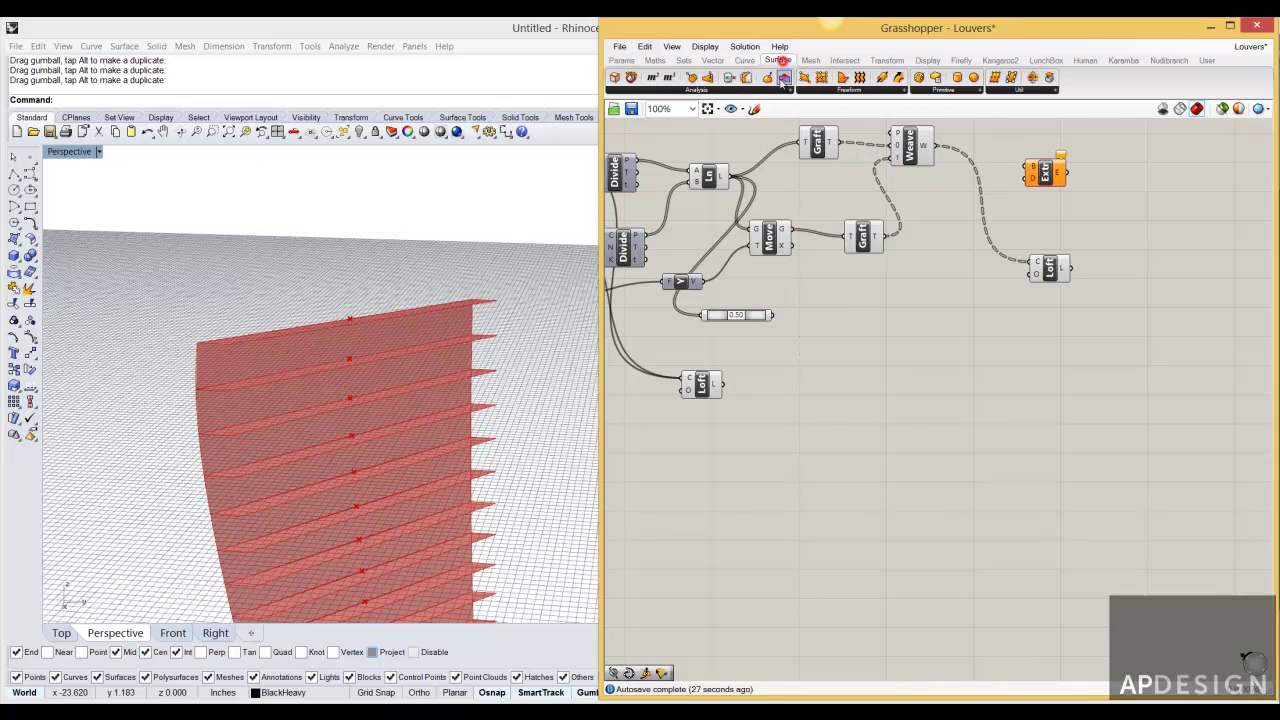
pyautogui.click(776, 90)
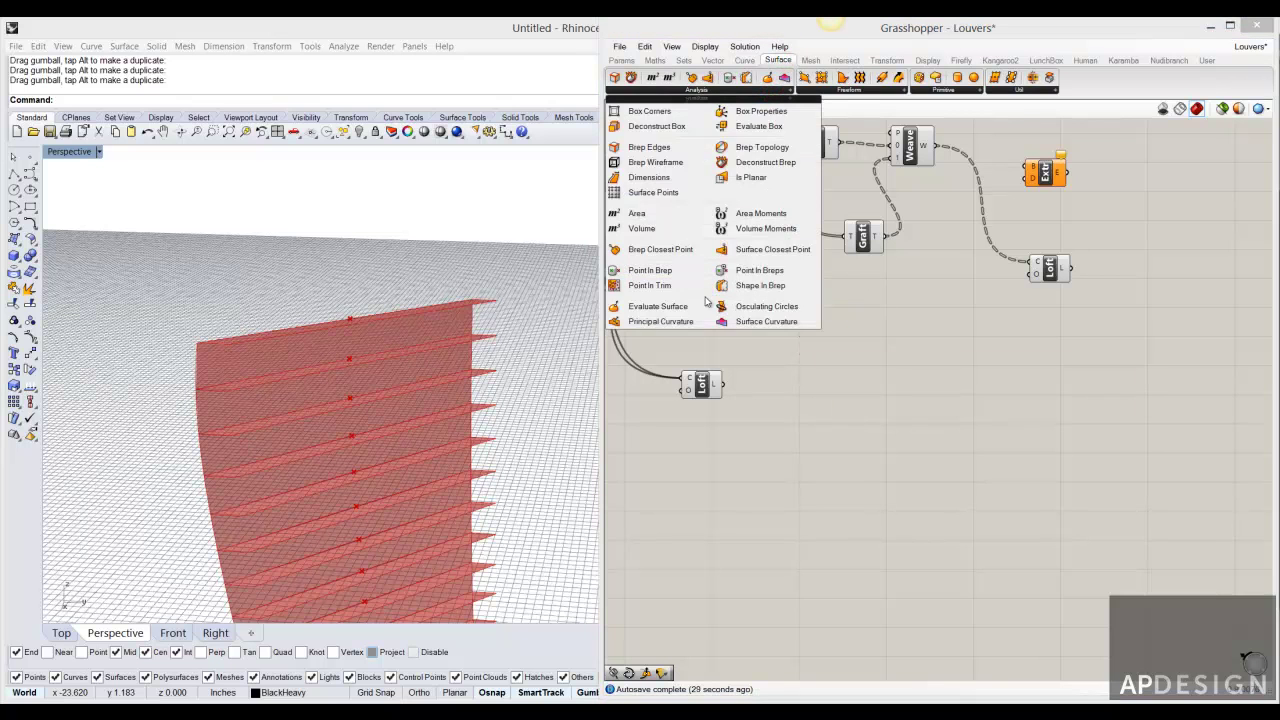
pyautogui.moveTo(755, 250); pyautogui.dragTo(820, 365)
pyautogui.moveTo(722, 384); pyautogui.dragTo(800, 366)
pyautogui.moveTo(774, 315); pyautogui.dragTo(798, 355)
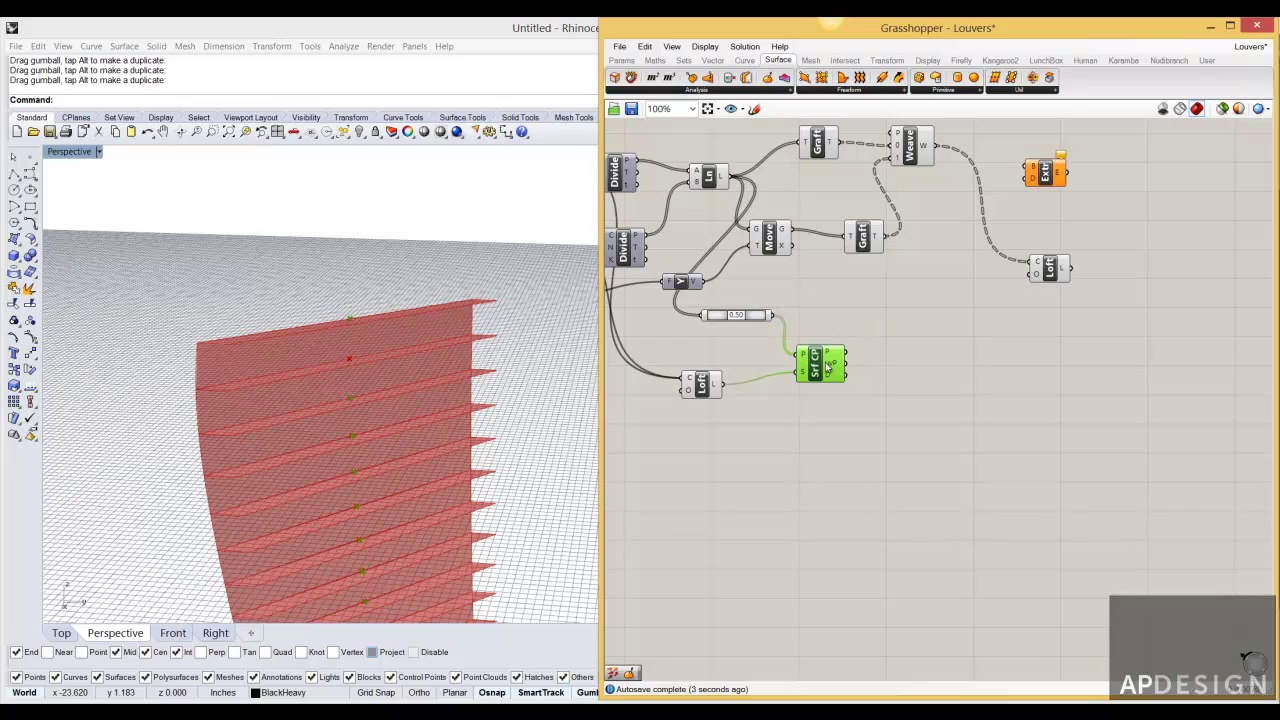
pyautogui.moveTo(540, 371); pyautogui.dragTo(457, 380, button='right')
pyautogui.moveTo(372, 312); pyautogui.dragTo(355, 287, button='right')
pyautogui.scroll(2, 354, 289)
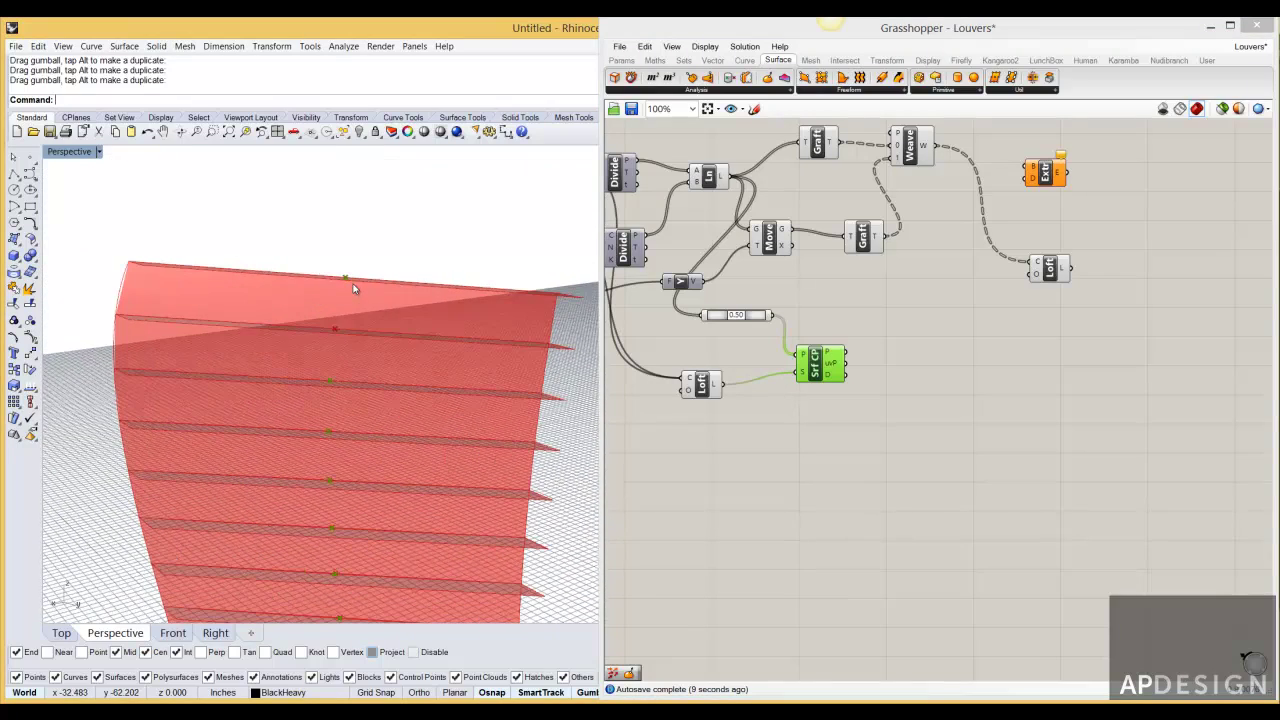
pyautogui.moveTo(533, 347); pyautogui.dragTo(429, 371, button='right')
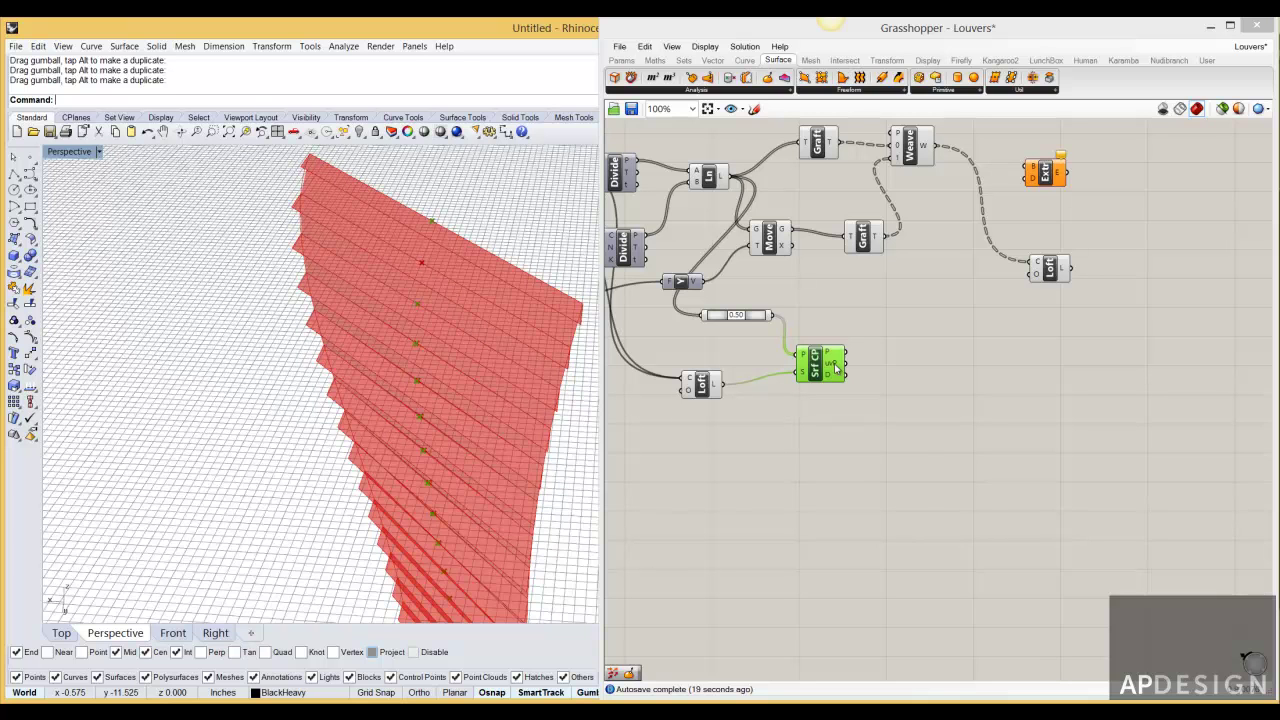
pyautogui.moveTo(839, 366)
pyautogui.click(876, 366)
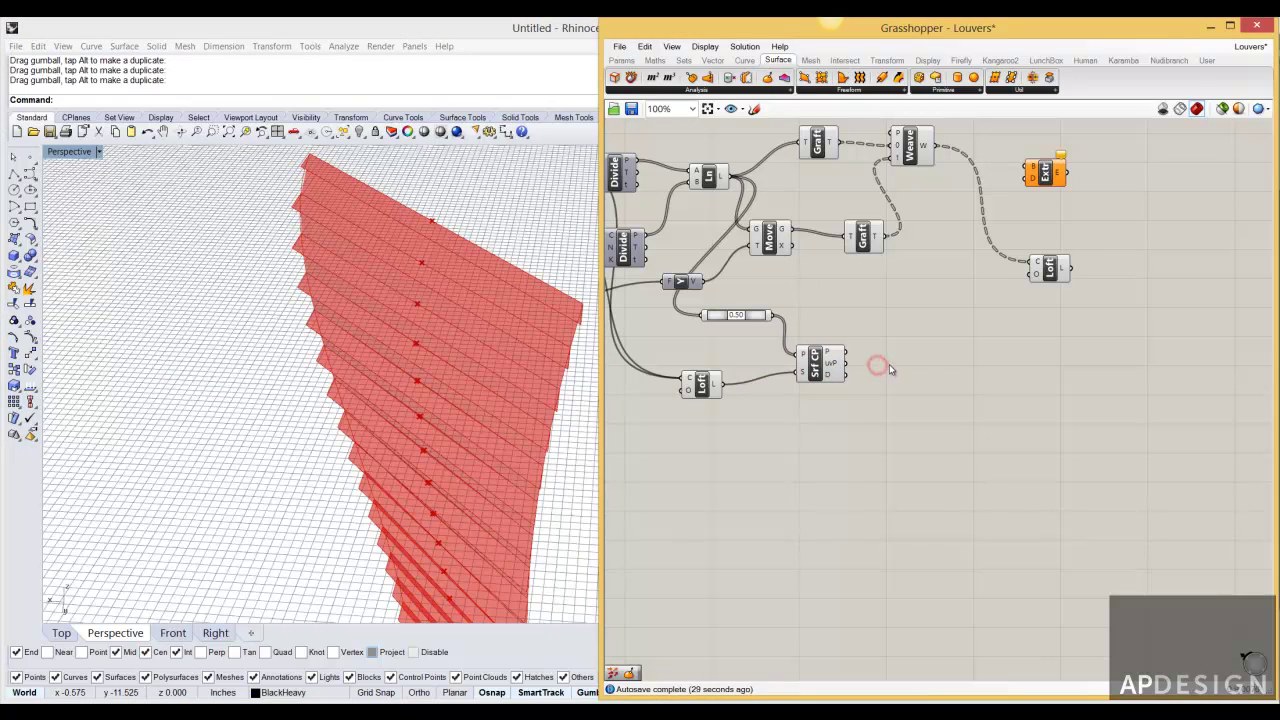
# - Add an Evaluate Surface component and connect the edge-curve Loft to S and the closest-point uvP output to uv
pyautogui.click(757, 91)
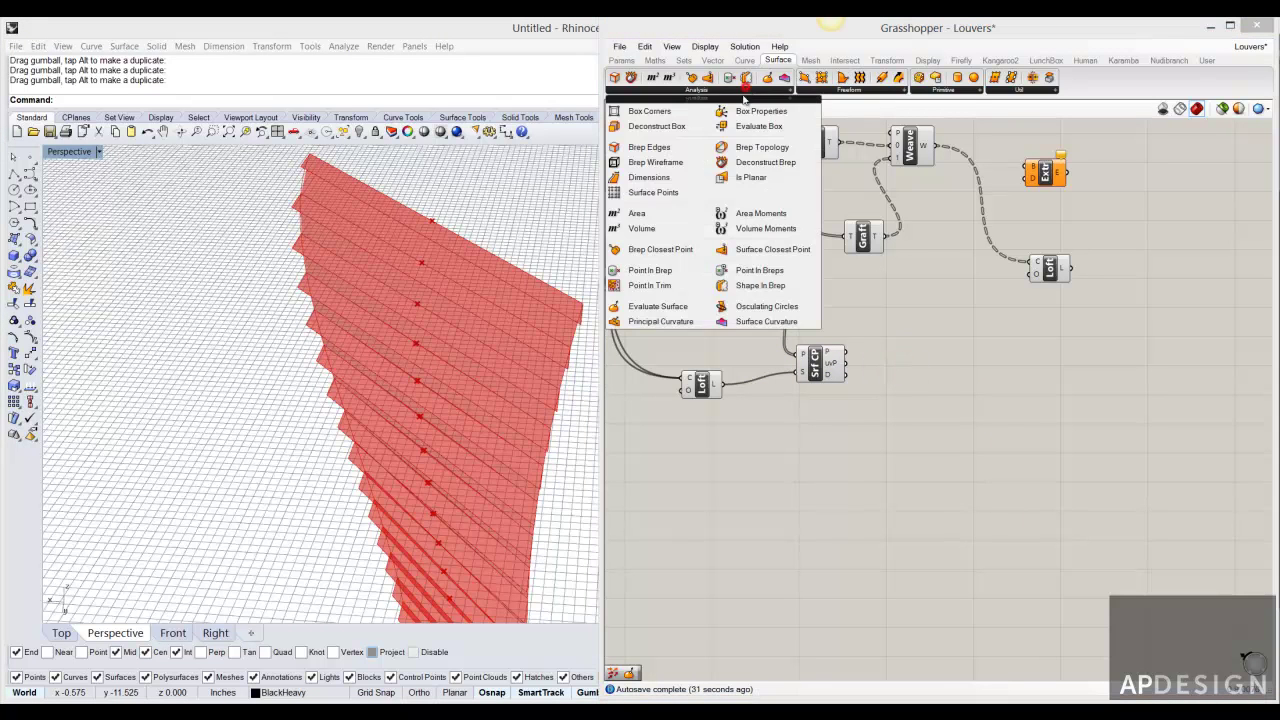
pyautogui.click(641, 312)
pyautogui.click(946, 380)
pyautogui.scroll(2, 845, 390)
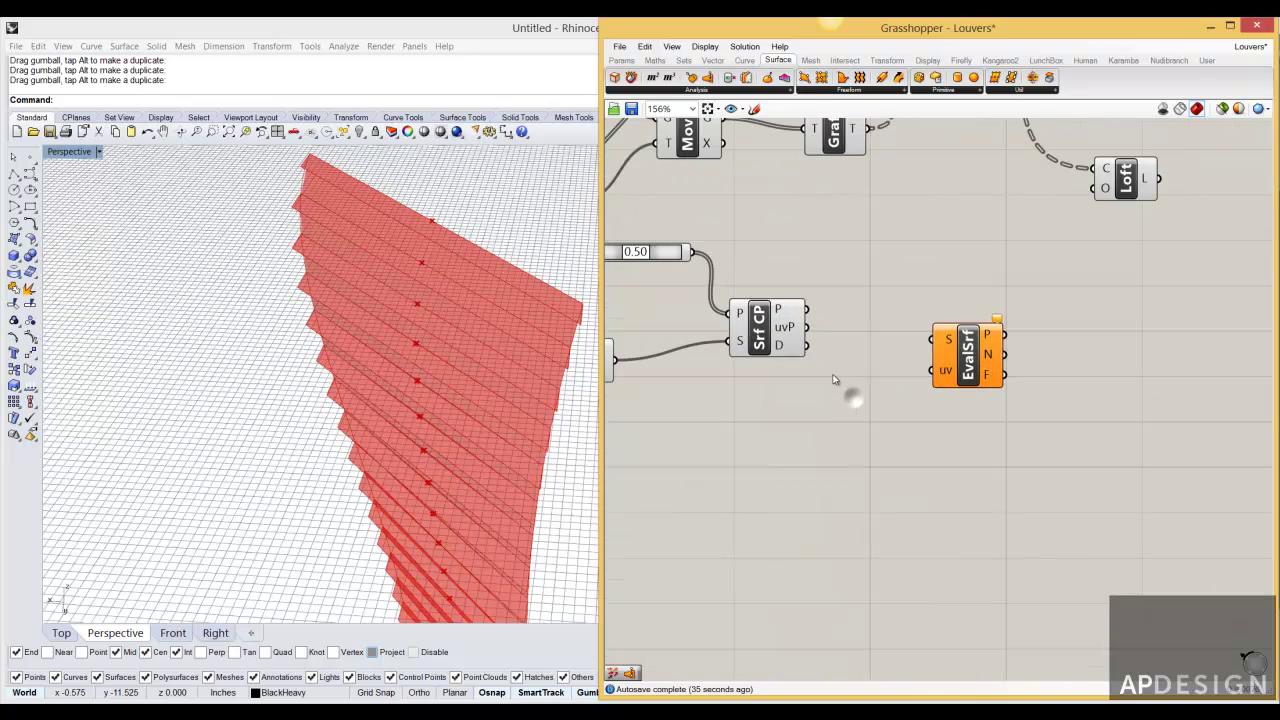
pyautogui.moveTo(806, 327); pyautogui.dragTo(726, 363)
pyautogui.scroll(-2, 935, 365)
pyautogui.scroll(-1, 903, 380)
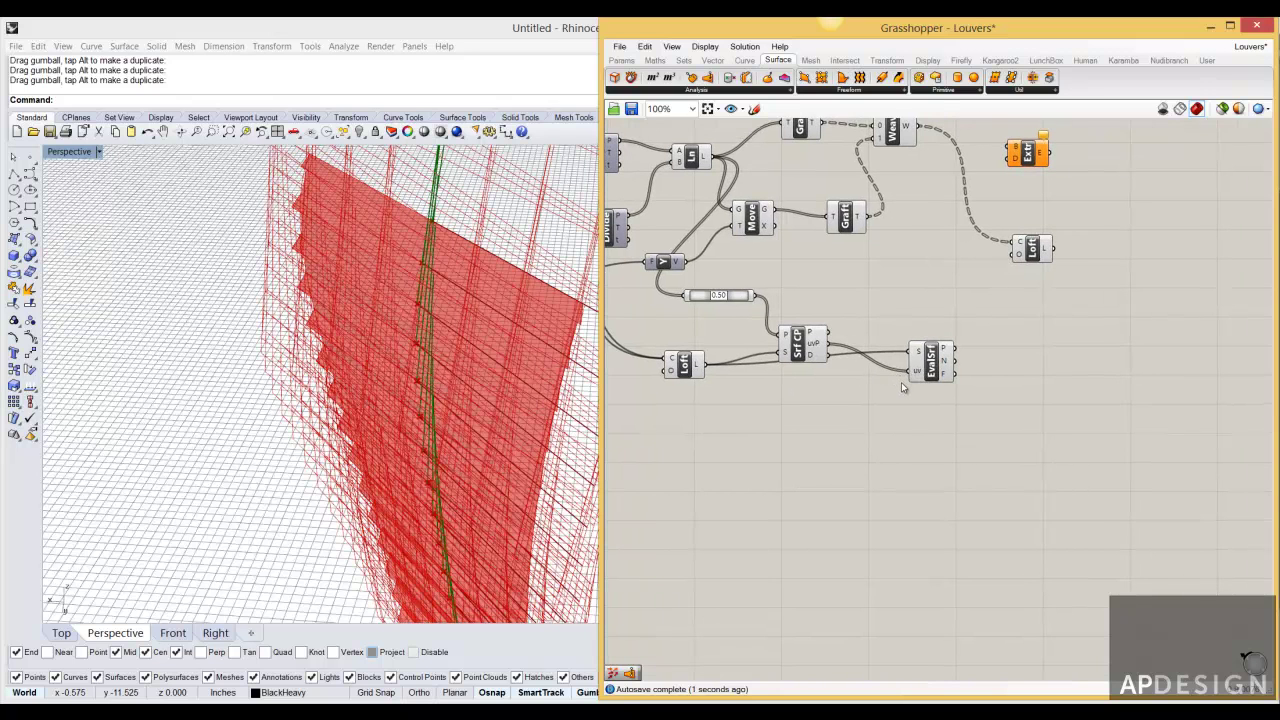
pyautogui.scroll(-1, 901, 382)
# - Turn off the preview of the Evaluate Surface component to declutter the Perspective view
pyautogui.click(916, 369)
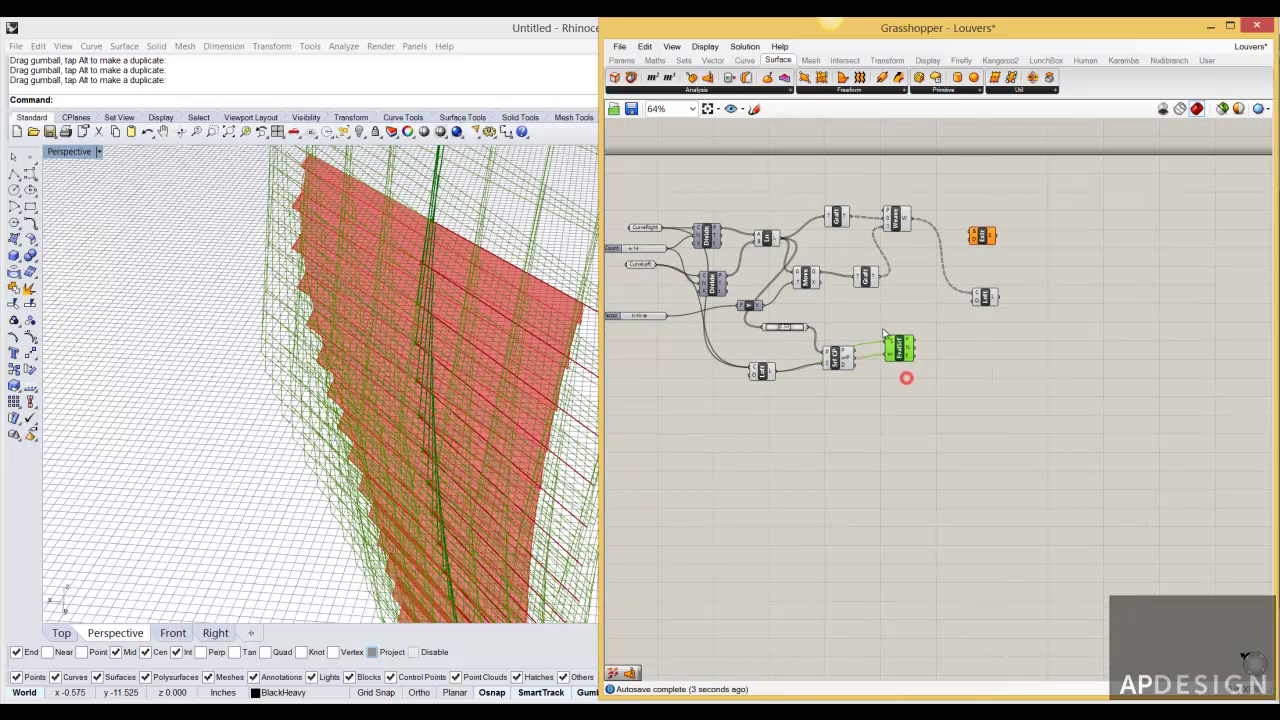
pyautogui.middleClick(902, 335)
pyautogui.click(939, 298)
pyautogui.moveTo(400, 330); pyautogui.dragTo(460, 315, button='right')
pyautogui.moveTo(540, 345); pyautogui.dragTo(540, 345, button='right')
pyautogui.moveTo(910, 352)
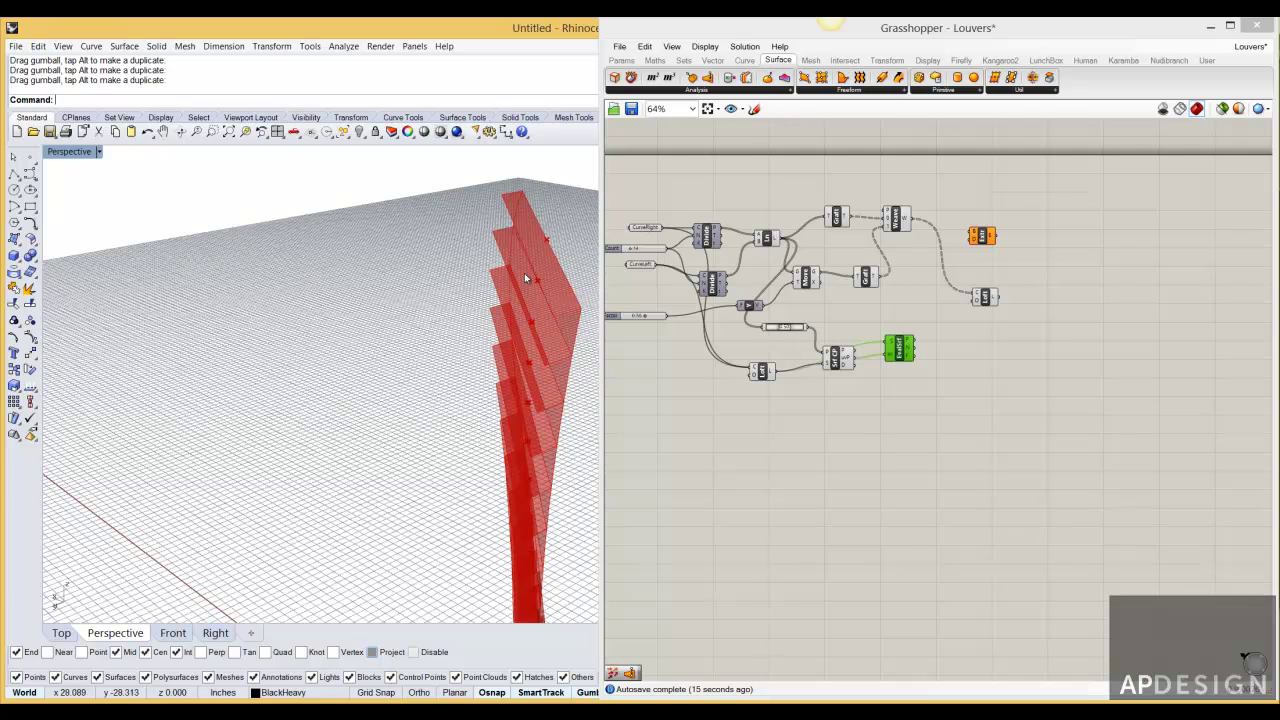
pyautogui.click(944, 390)
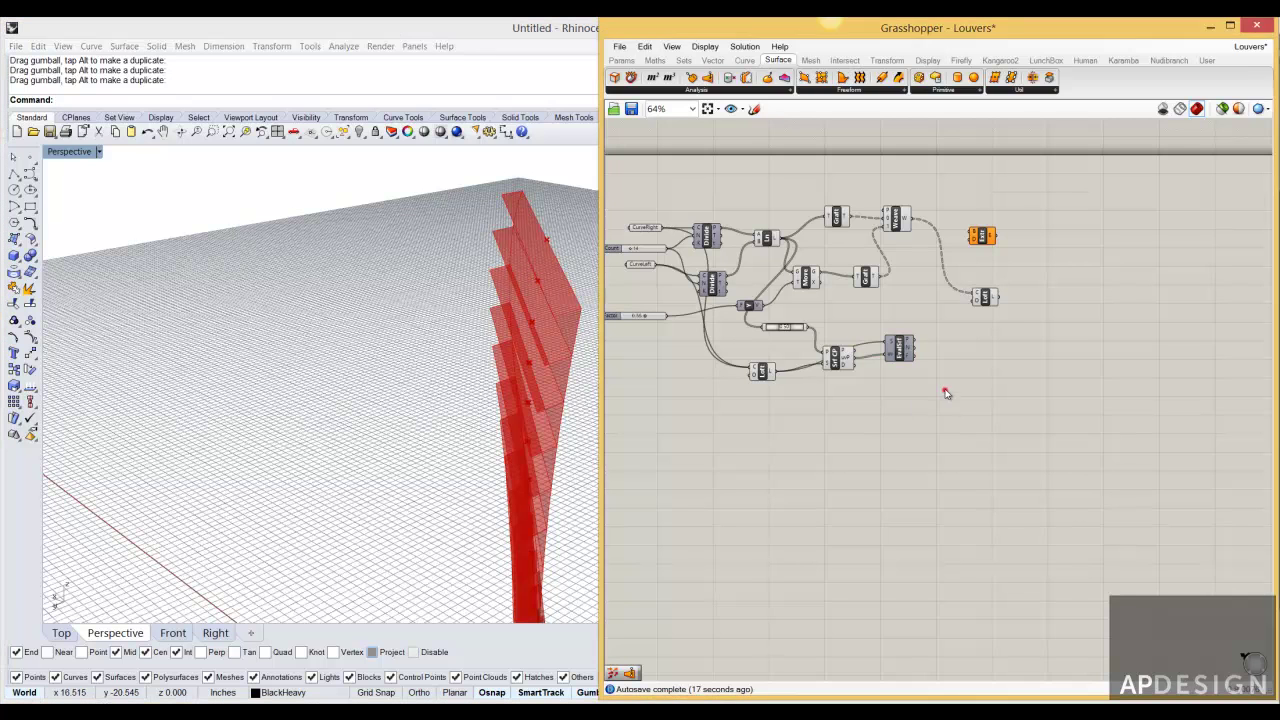
# - Place a Vector Display component beside Evaluate Surface
pyautogui.doubleClick(940, 361)
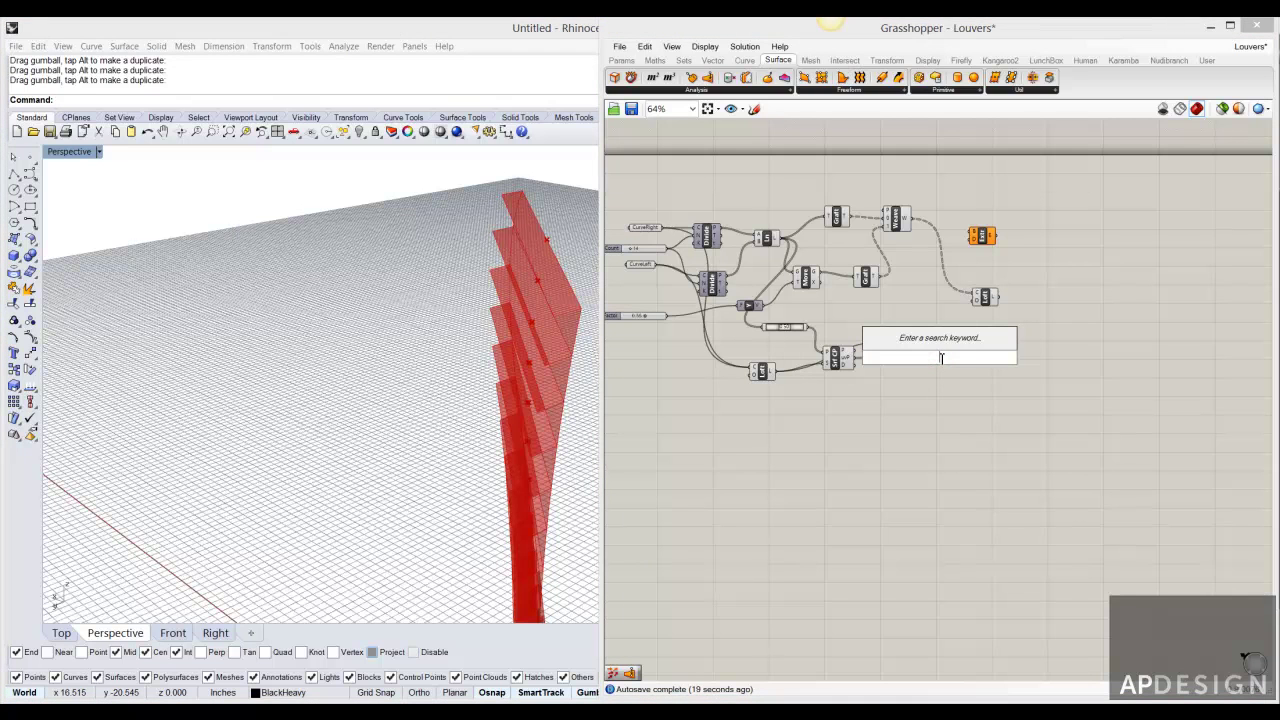
pyautogui.write('vect')
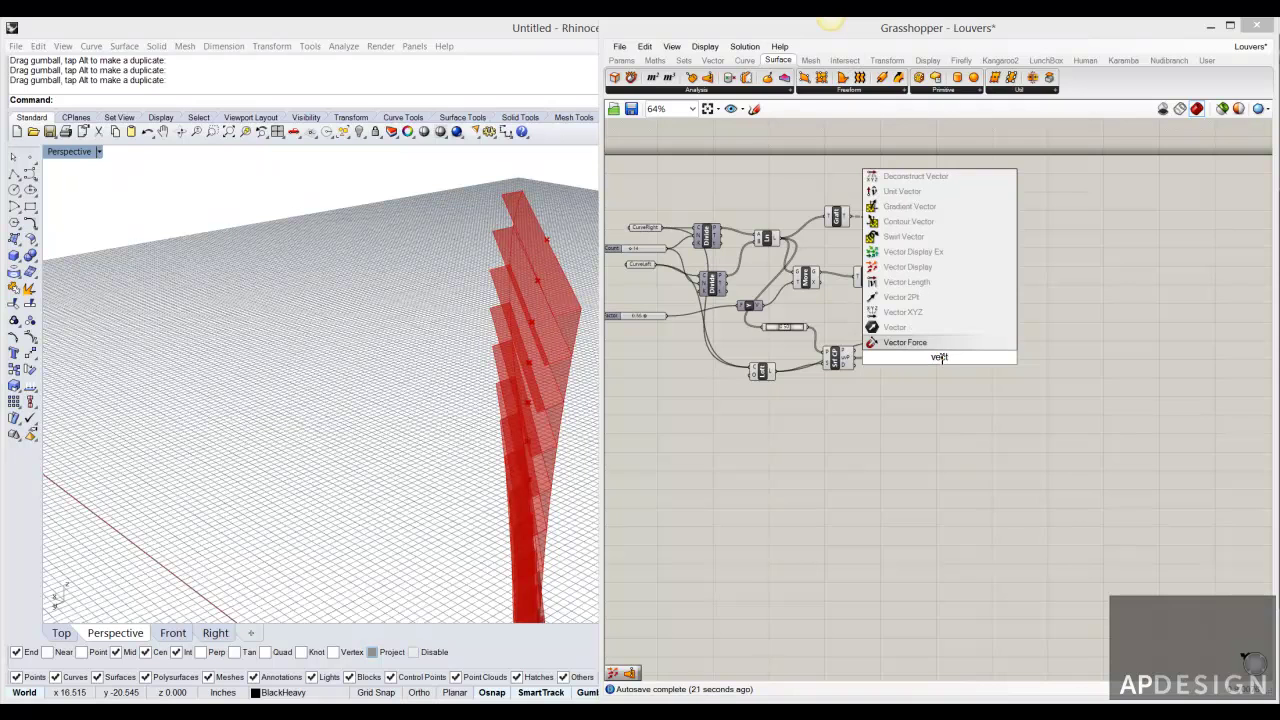
pyautogui.press('Up')
pyautogui.press('Up')
pyautogui.press('Up')
pyautogui.press('Up')
pyautogui.press('Up')
pyautogui.press('Up')
pyautogui.press('Down')
pyautogui.press('Return')
pyautogui.scroll(5, 932, 373)
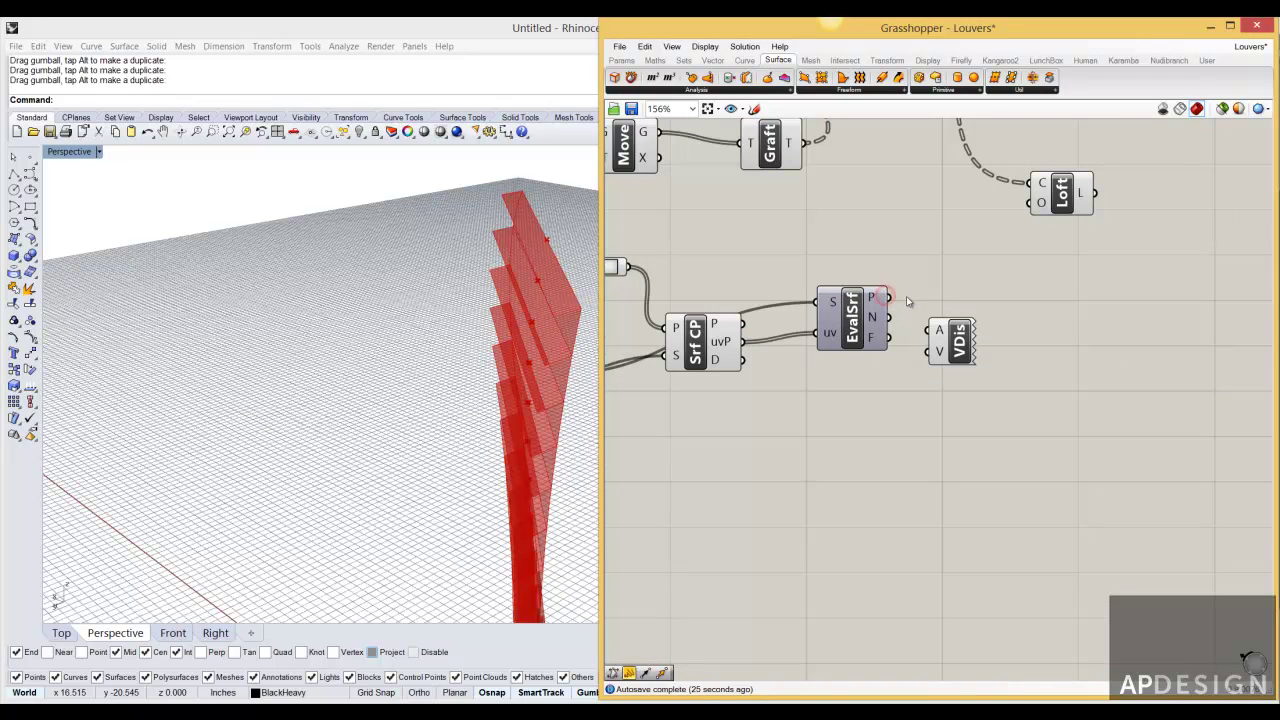
# - Wire the evaluated points and normals into Vector Display, check the normals' direction, and delete the display component
pyautogui.click(858, 334)
pyautogui.moveTo(889, 301); pyautogui.dragTo(936, 360)
pyautogui.moveTo(451, 354); pyautogui.dragTo(508, 466, button='right')
pyautogui.moveTo(907, 373); pyautogui.dragTo(882, 425, button='right')
pyautogui.click(929, 392)
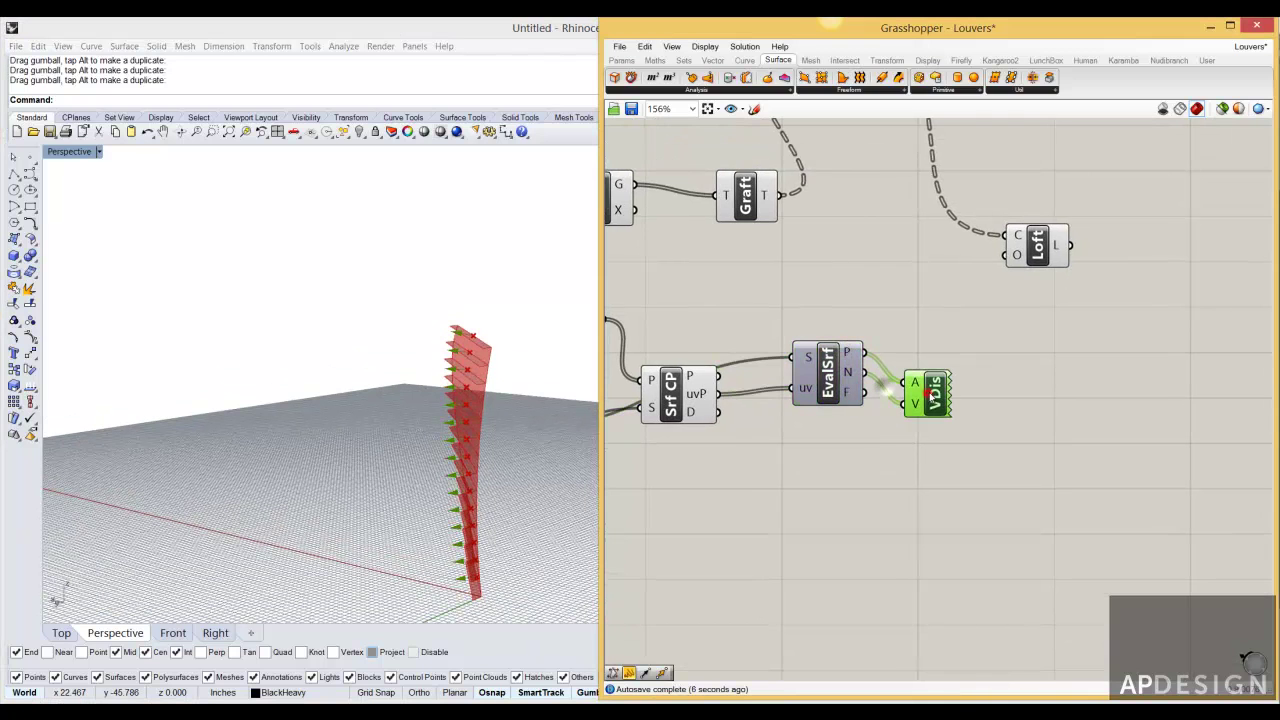
pyautogui.press('Delete')
# - Move the Move, Graft, Weave, Extrude and louver Loft components together away from Line to make room
pyautogui.moveTo(946, 369); pyautogui.dragTo(939, 417, button='right')
pyautogui.scroll(-4, 941, 405)
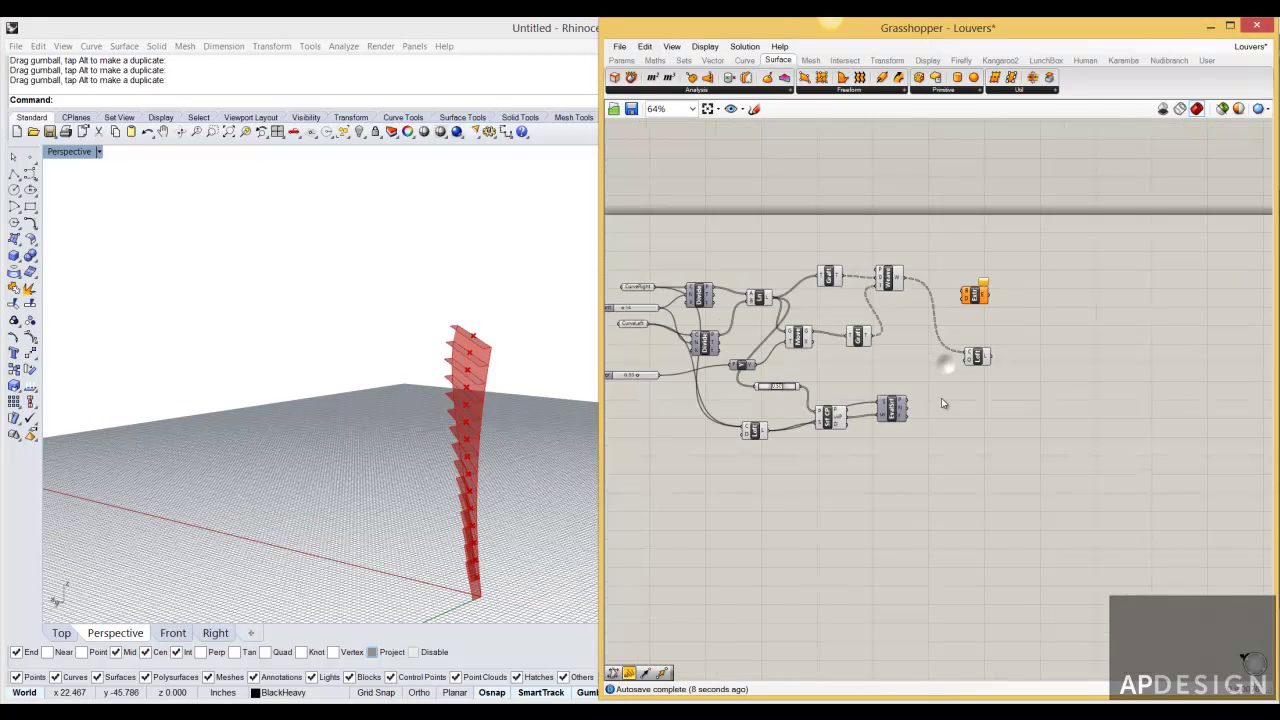
pyautogui.scroll(2, 918, 367)
pyautogui.moveTo(973, 313); pyautogui.dragTo(729, 196)
pyautogui.moveTo(740, 300); pyautogui.dragTo(915, 305)
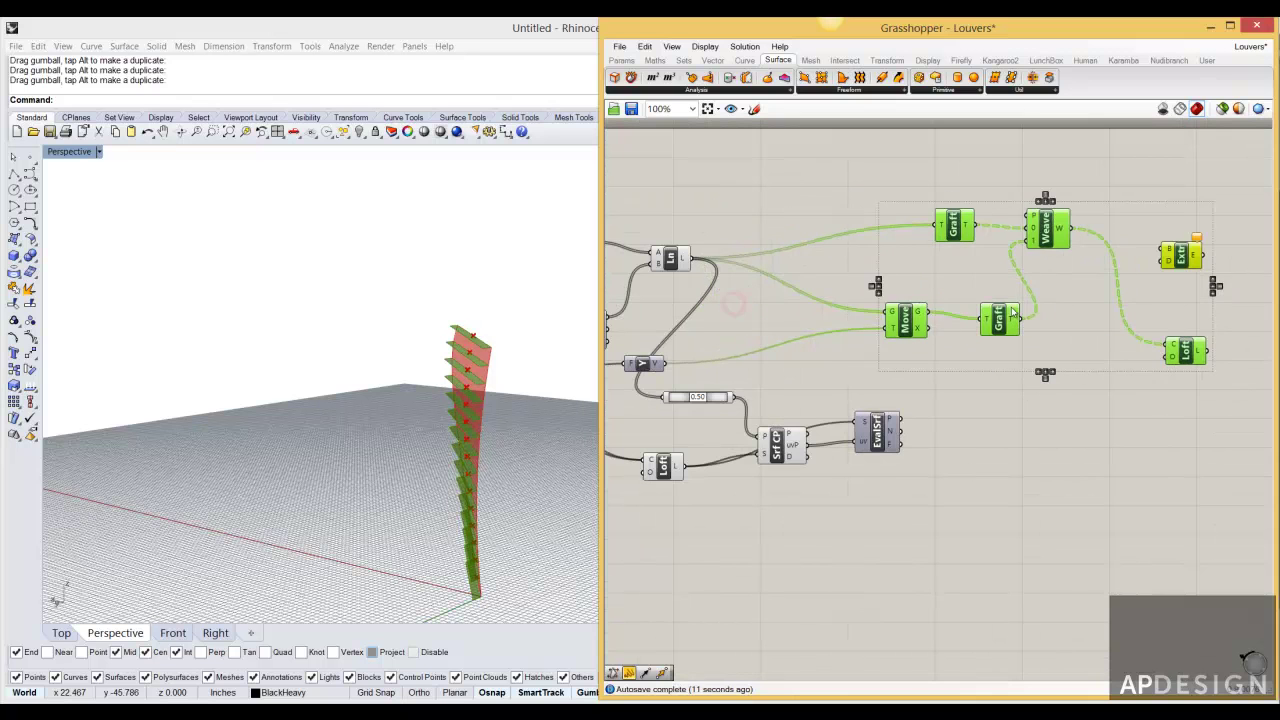
# - Shift the downstream louver components away from Line, and raise the 0.50 slider, edge-curve Loft, Surface Closest Point and Evaluate Surface into the gap
pyautogui.moveTo(998, 316); pyautogui.dragTo(1103, 318)
pyautogui.click(788, 331)
pyautogui.moveTo(756, 368); pyautogui.dragTo(756, 345)
pyautogui.moveTo(985, 510); pyautogui.dragTo(728, 374)
pyautogui.moveTo(870, 436); pyautogui.dragTo(905, 352)
pyautogui.moveTo(956, 423); pyautogui.dragTo(873, 447, button='right')
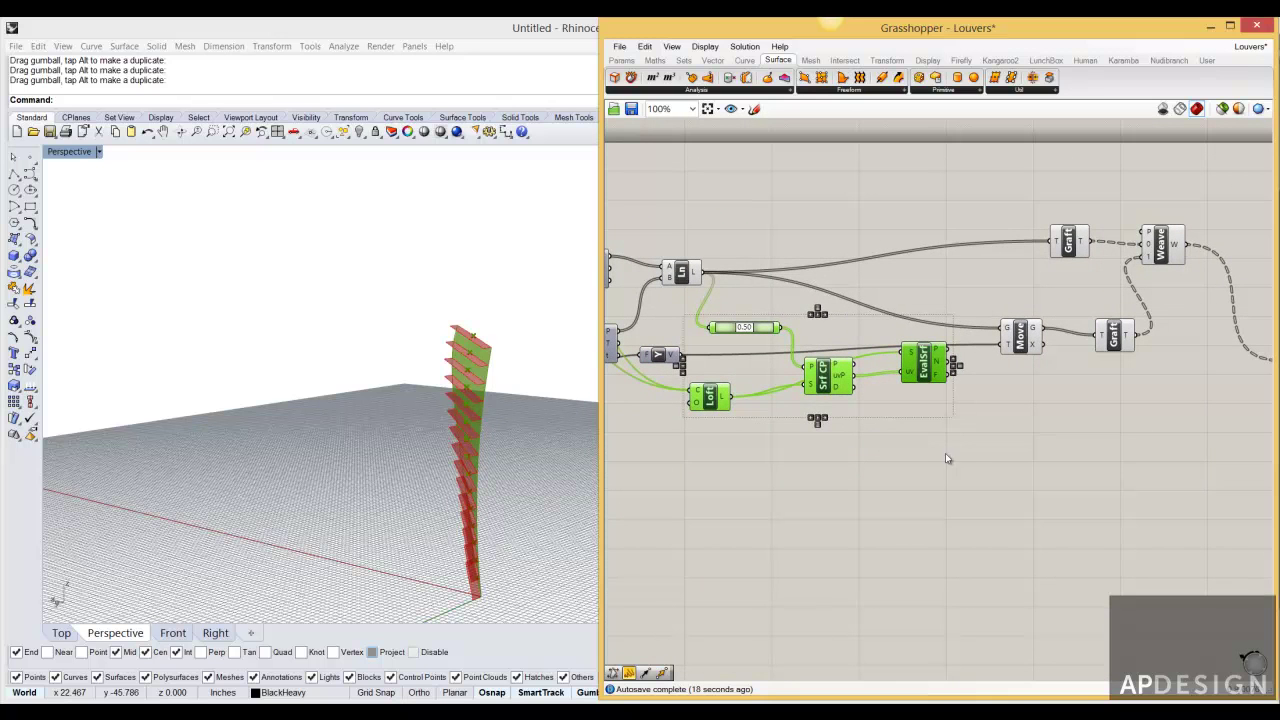
pyautogui.click(949, 453)
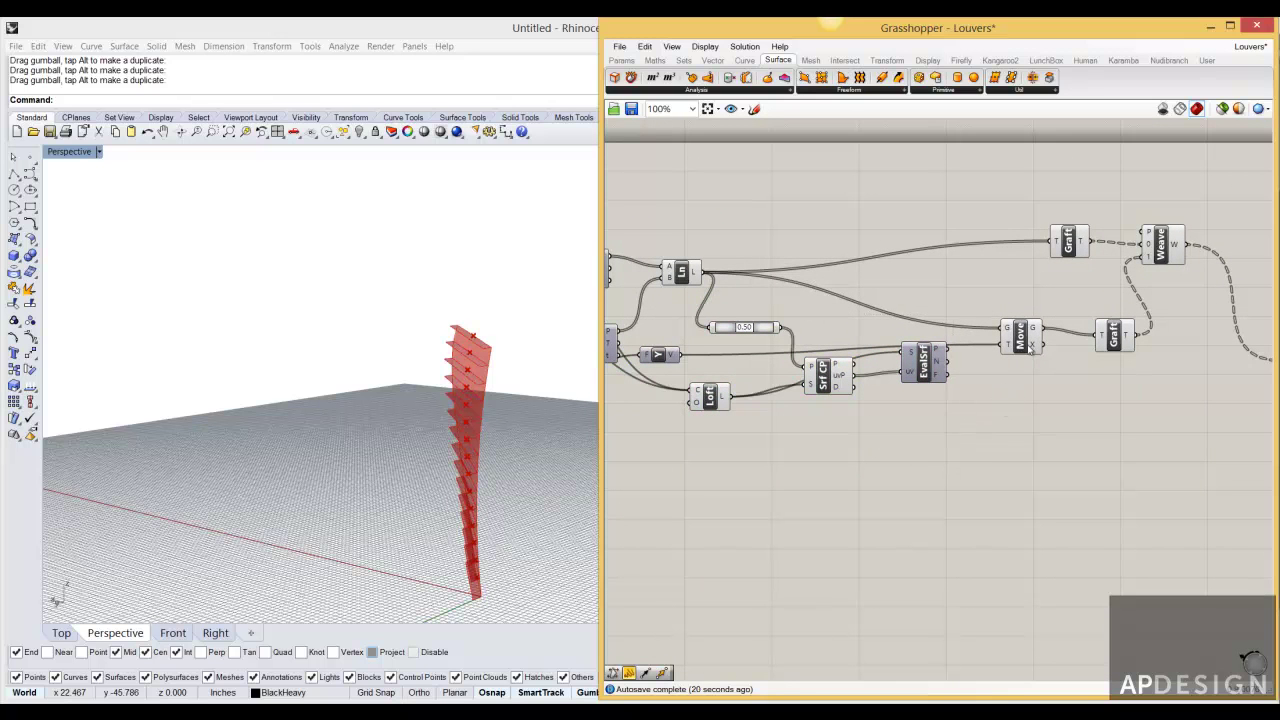
pyautogui.moveTo(1035, 350); pyautogui.dragTo(1060, 333)
pyautogui.moveTo(932, 373); pyautogui.dragTo(921, 363)
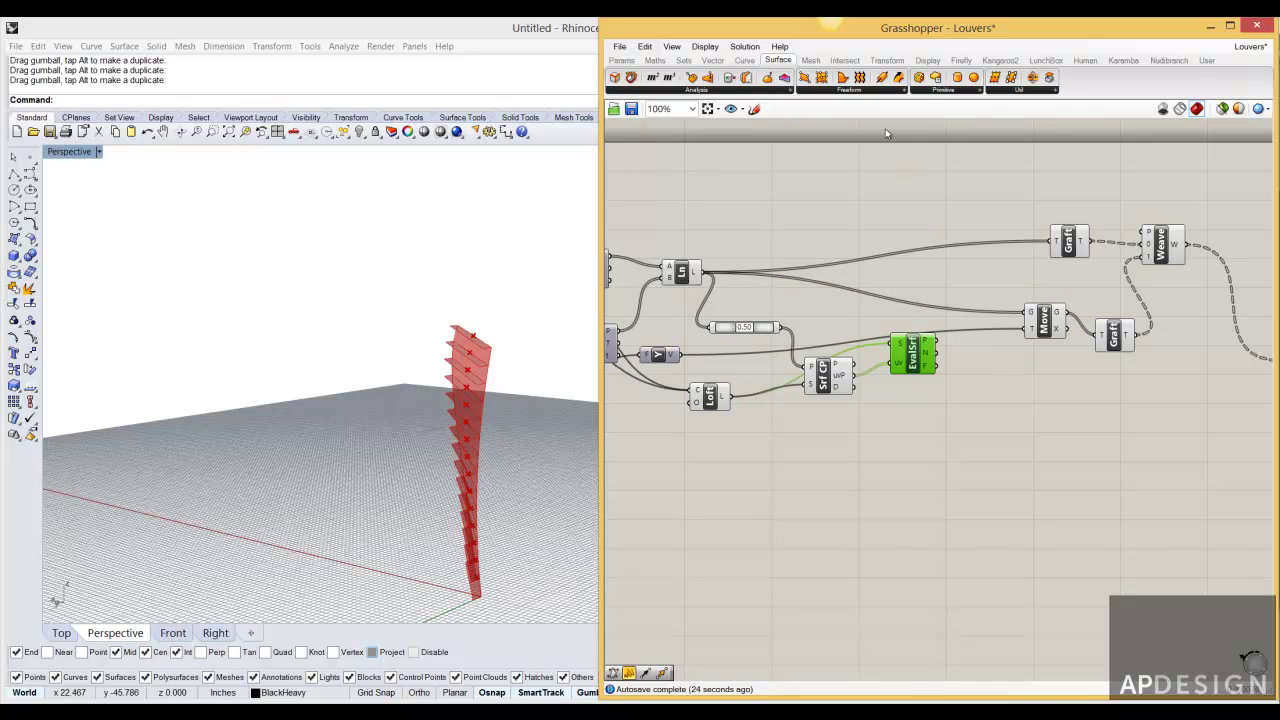
# - Add a vector Amplitude component before Move and wire the Evaluate Surface normals into its vector input
pyautogui.click(712, 60)
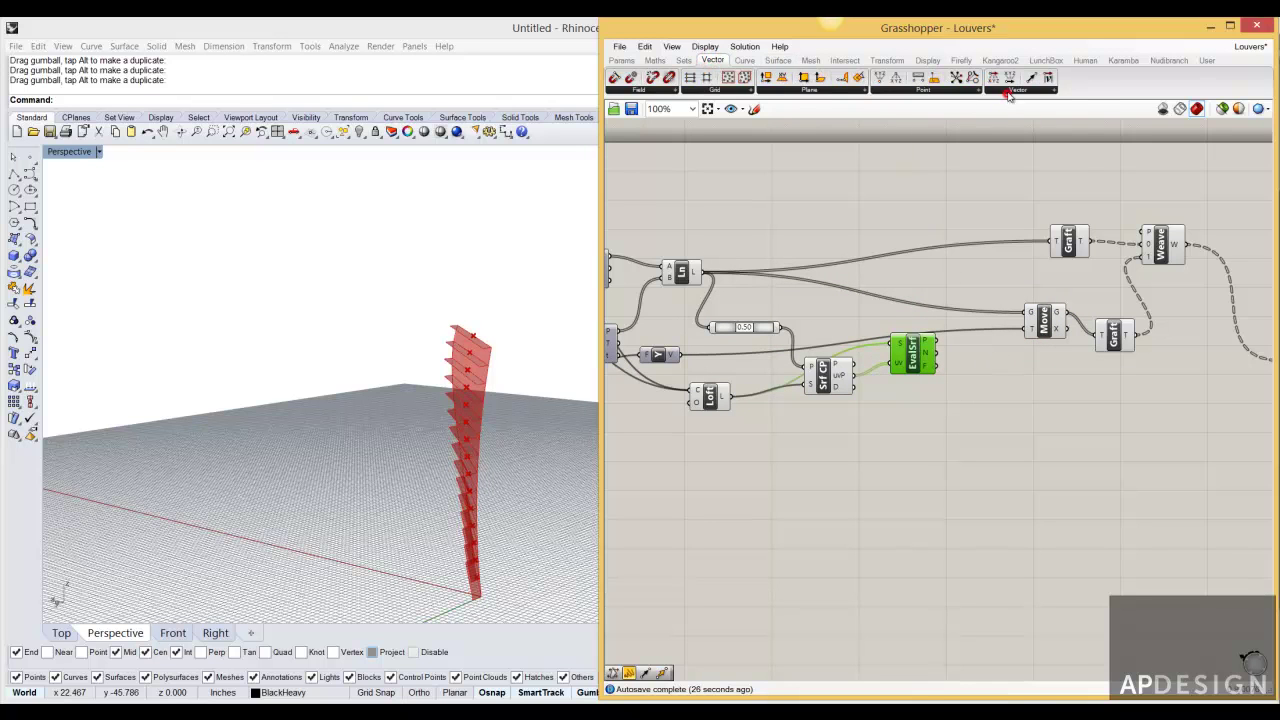
pyautogui.click(1012, 91)
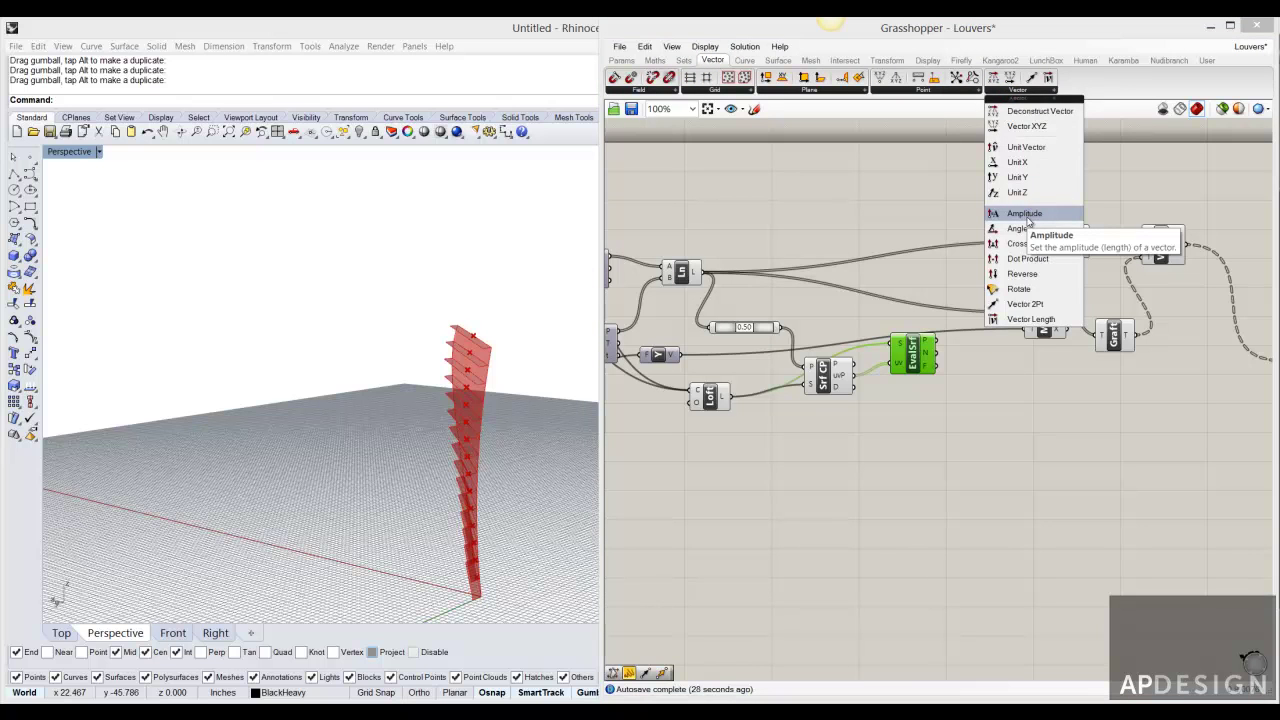
pyautogui.moveTo(1024, 214); pyautogui.dragTo(985, 310)
pyautogui.scroll(3, 988, 335)
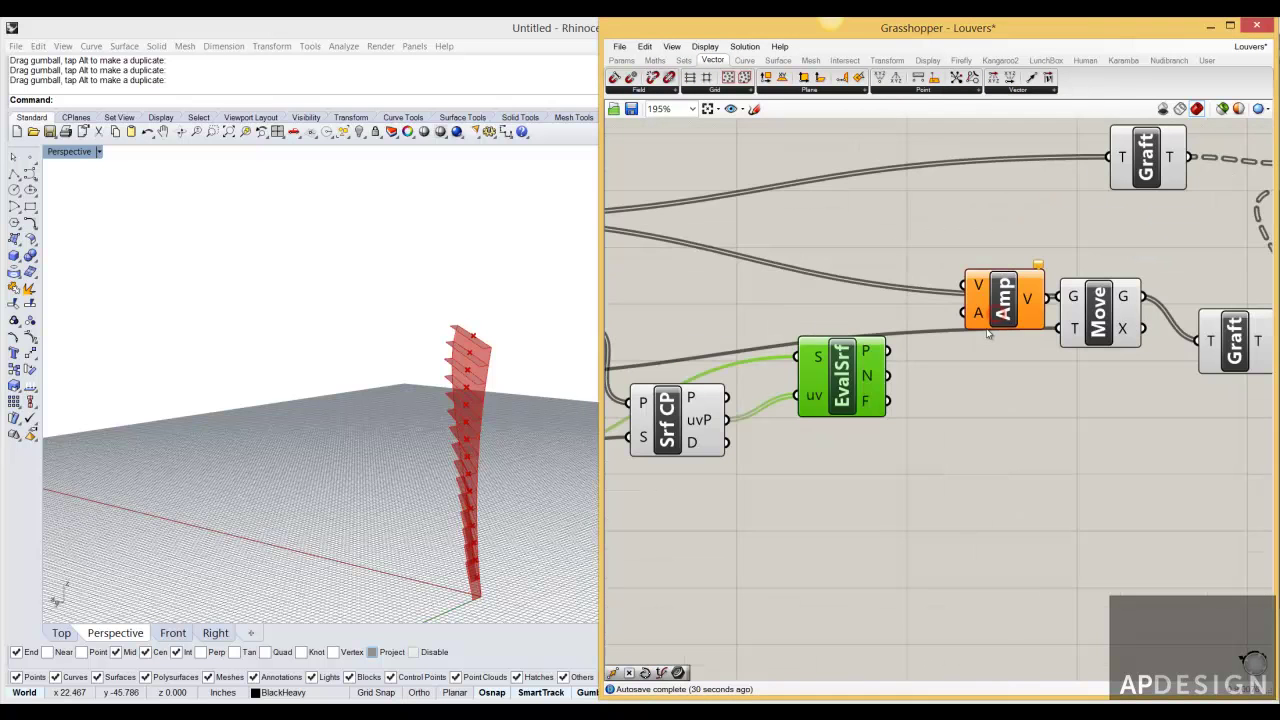
pyautogui.moveTo(887, 376); pyautogui.dragTo(970, 286)
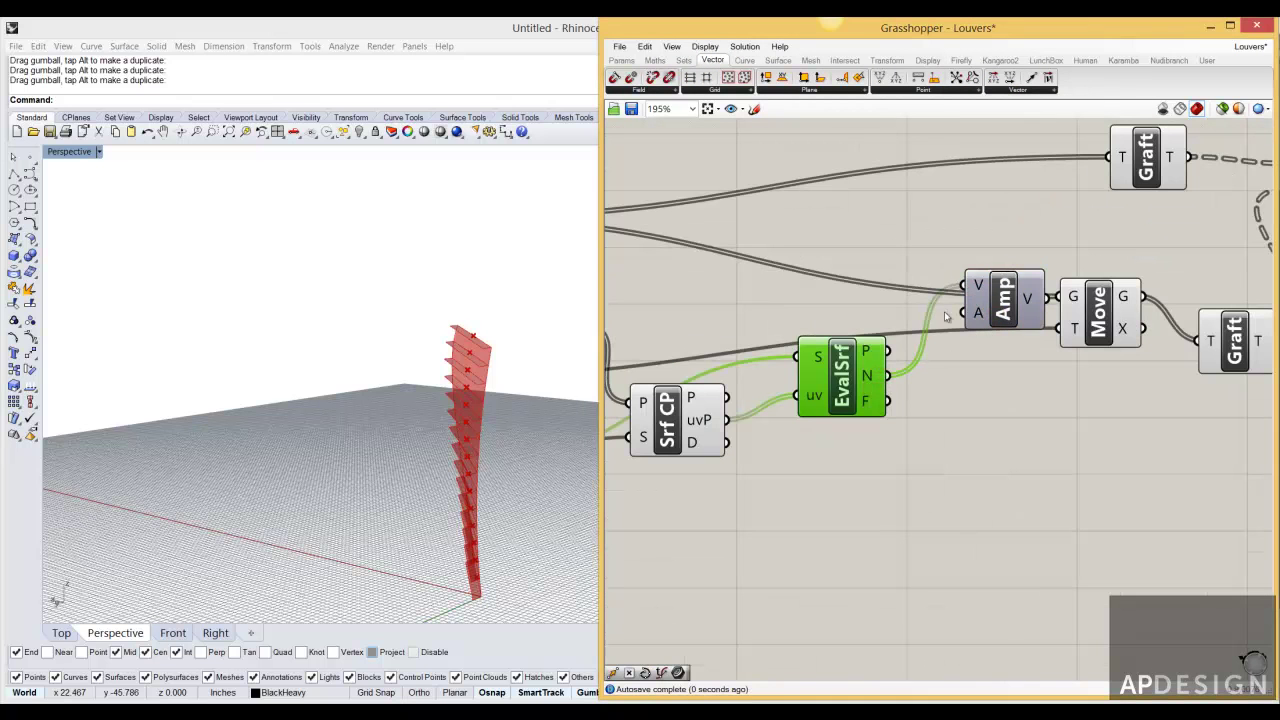
# - Wire the 0.55 slider into the amplitude input of the Amplitude component
pyautogui.scroll(-3, 904, 311)
pyautogui.moveTo(891, 309); pyautogui.dragTo(949, 284, button='right')
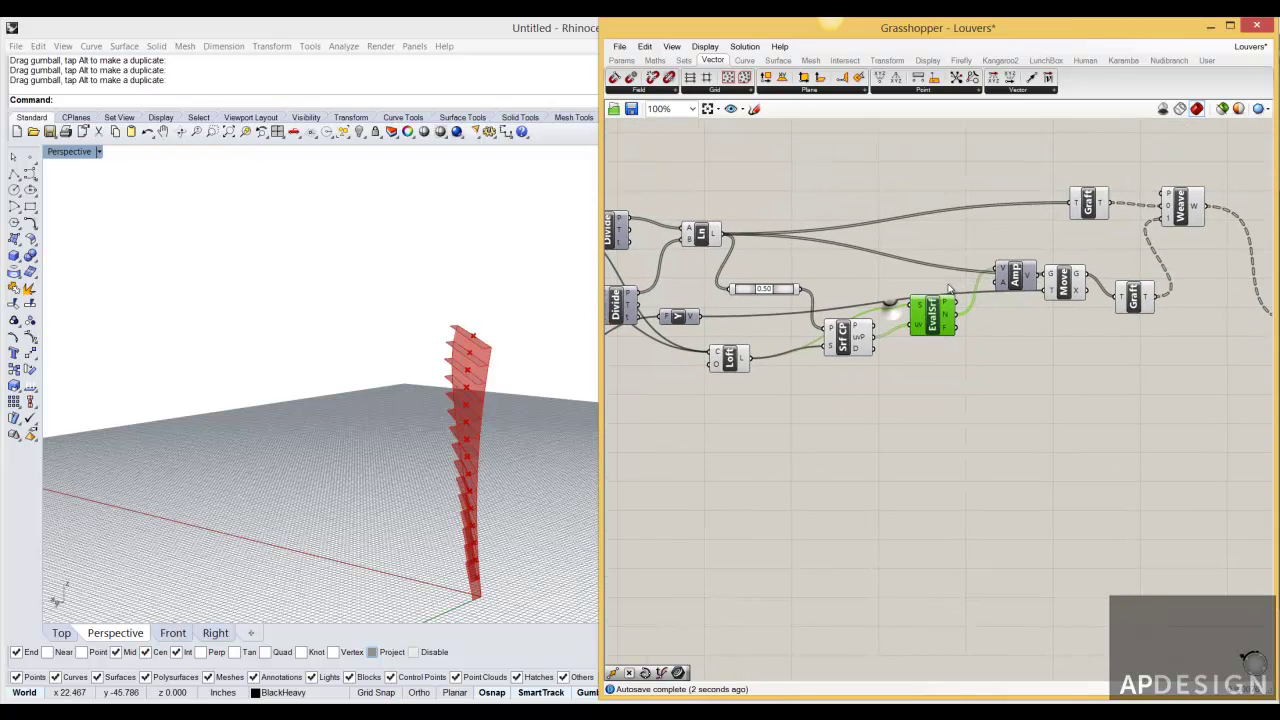
pyautogui.moveTo(795, 303); pyautogui.dragTo(904, 266, button='right')
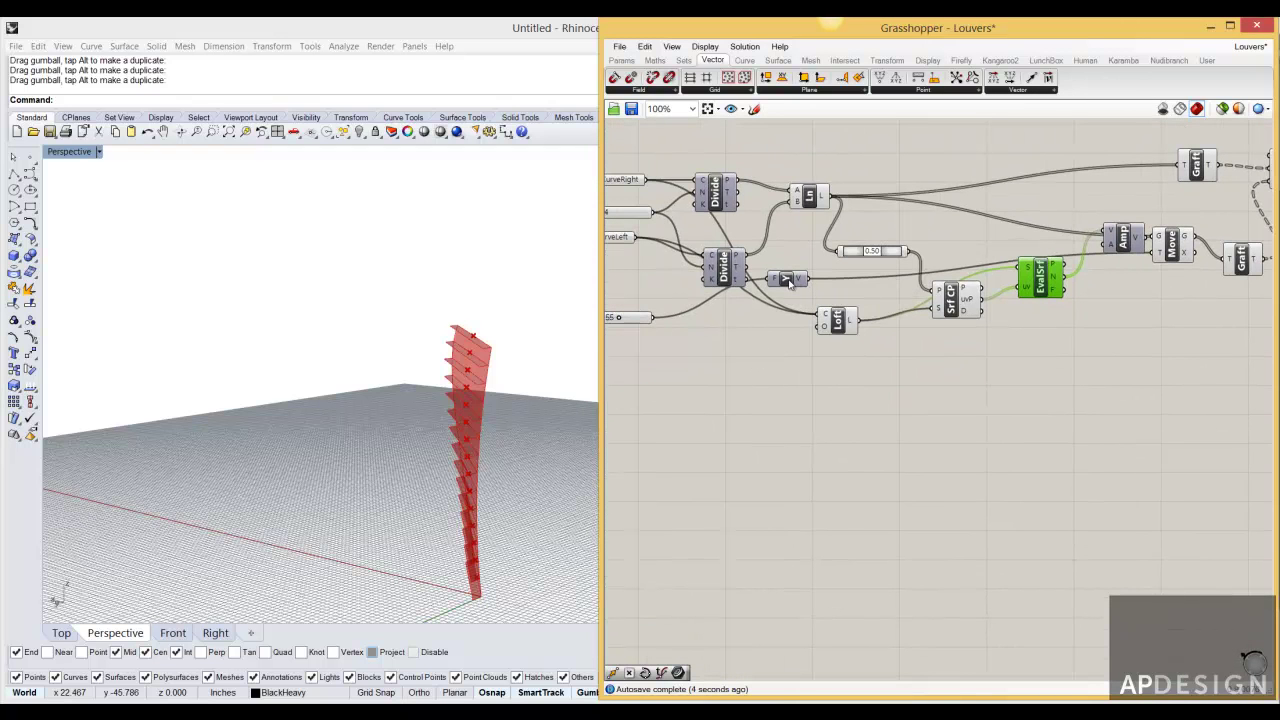
pyautogui.moveTo(793, 284); pyautogui.dragTo(800, 293)
pyautogui.moveTo(651, 335); pyautogui.dragTo(730, 303, button='right')
pyautogui.moveTo(733, 289); pyautogui.dragTo(871, 247)
# - Place Amplitude between Evaluate Surface and Move, and wire its output into Move's translation input in place of the Unit Y vector
pyautogui.scroll(-6, 861, 329)
pyautogui.scroll(2, 947, 299)
pyautogui.scroll(7, 957, 313)
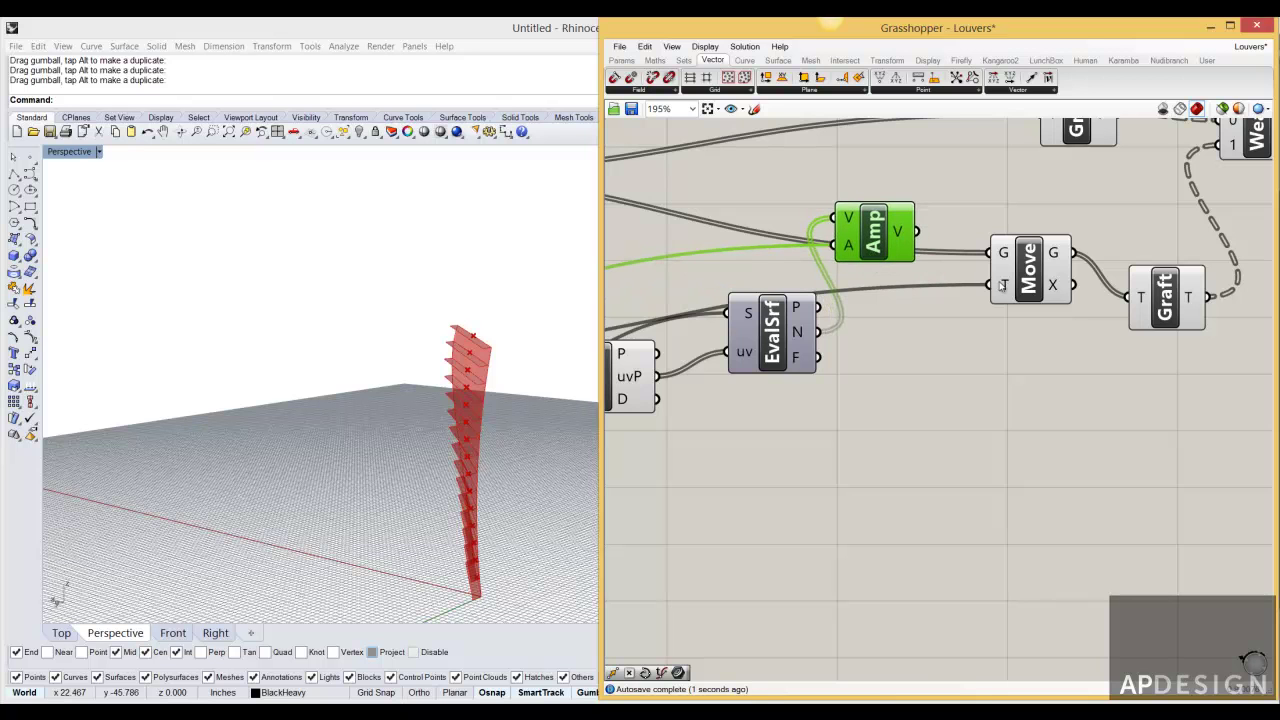
pyautogui.scroll(-6, 1006, 289)
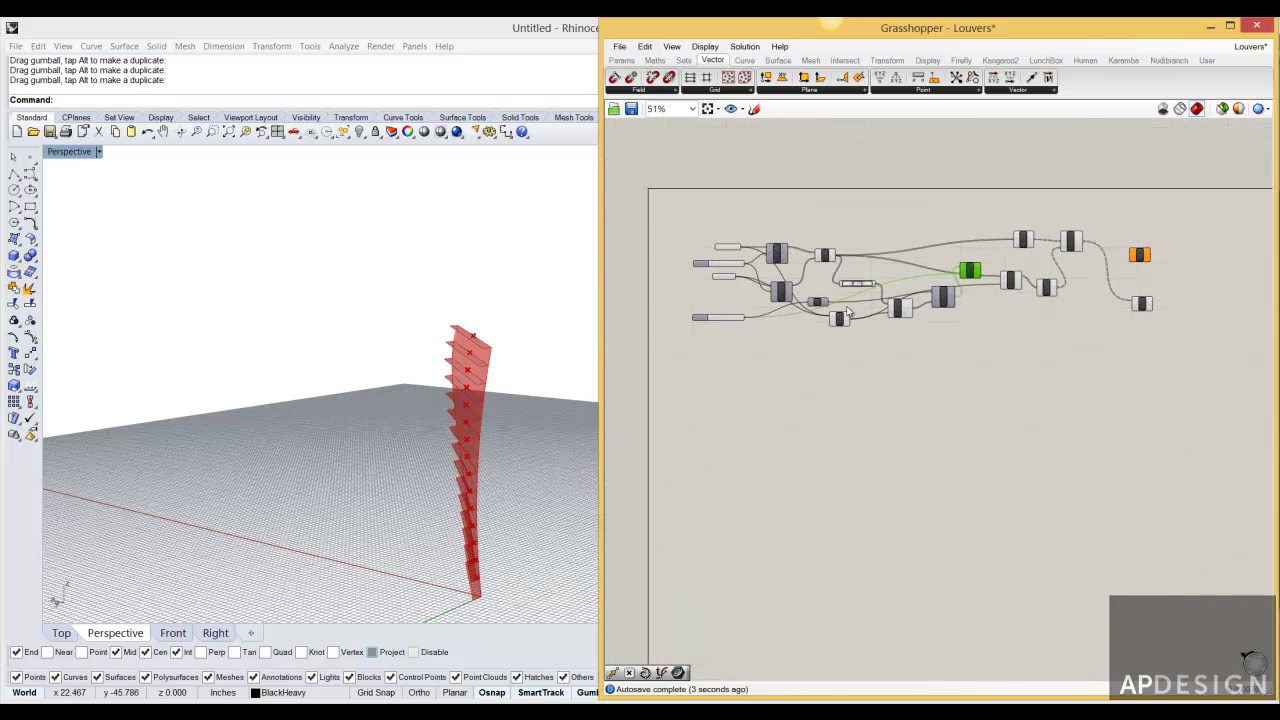
pyautogui.scroll(5, 821, 309)
pyautogui.moveTo(1123, 287); pyautogui.dragTo(883, 327, button='right')
pyautogui.moveTo(1039, 250); pyautogui.dragTo(1130, 297)
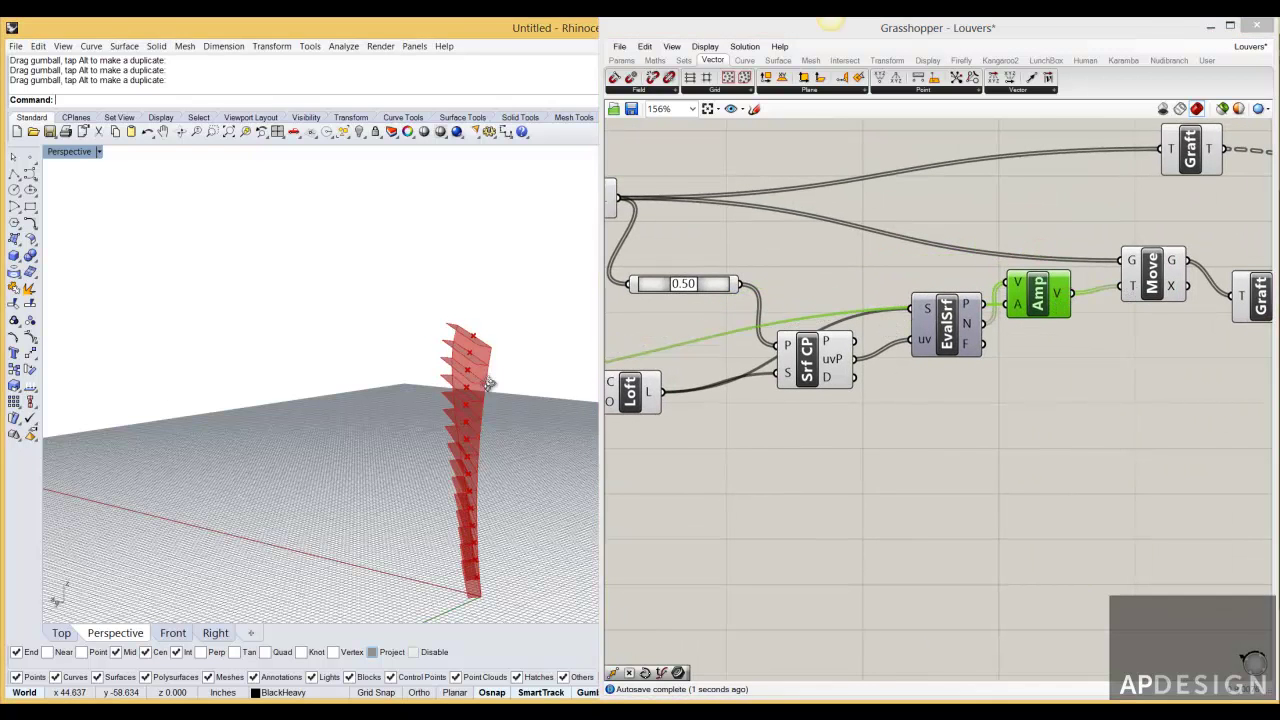
# - Turn off the preview of the components from Line and the edge-curve Loft through Evaluate Surface and Amplitude
pyautogui.scroll(-6, 866, 400)
pyautogui.moveTo(865, 396); pyautogui.dragTo(746, 240)
pyautogui.middleClick(746, 240)
pyautogui.click(786, 207)
# - Select the louver edge curves in the Perspective view and turn on their control points
pyautogui.moveTo(497, 395); pyautogui.dragTo(490, 455, button='right')
pyautogui.moveTo(268, 374); pyautogui.dragTo(323, 390, button='right')
pyautogui.click(309, 392)
pyautogui.moveTo(292, 385); pyautogui.dragTo(487, 376)
pyautogui.scroll(-7, 487, 376)
pyautogui.moveTo(290, 393); pyautogui.dragTo(423, 374, button='right')
pyautogui.scroll(8, 446, 369)
pyautogui.scroll(-3, 420, 377)
pyautogui.write('n')
pyautogui.press('Return')
# - Select two control points near the top of the edge curves and adjust them with the gumball to reshape the louvers
pyautogui.moveTo(354, 217); pyautogui.dragTo(489, 352)
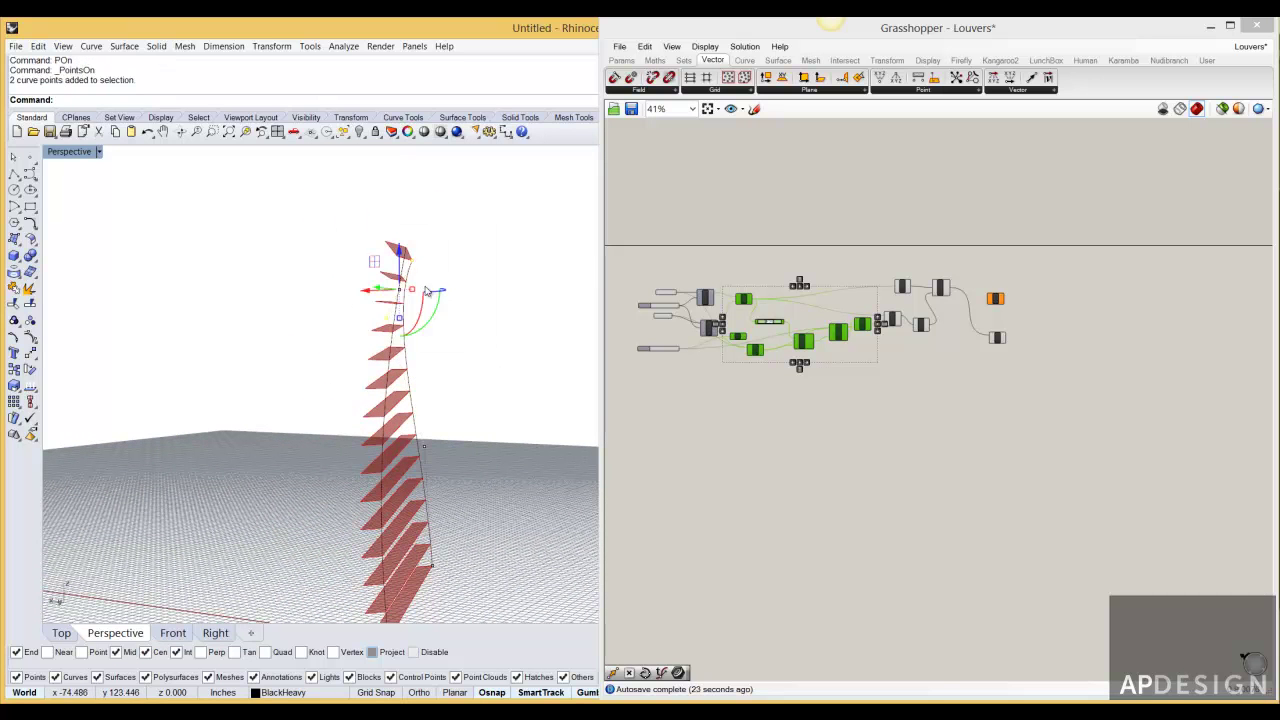
pyautogui.moveTo(430, 288); pyautogui.dragTo(508, 286)
pyautogui.moveTo(500, 437); pyautogui.dragTo(518, 416, button='right')
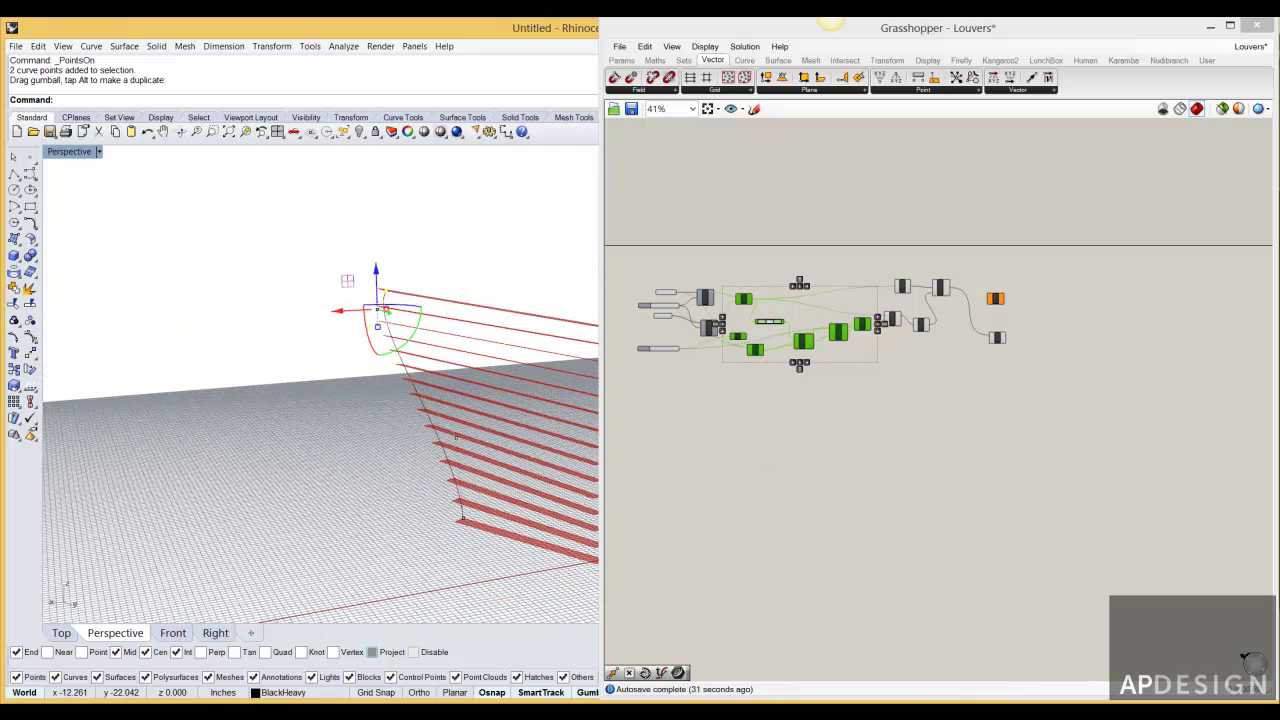
# - Delete the unused Extrude and Unit Y components from the definition
pyautogui.click(1018, 419)
pyautogui.scroll(3, 898, 343)
pyautogui.moveTo(880, 355); pyautogui.dragTo(932, 379, button='right')
pyautogui.moveTo(1184, 314); pyautogui.dragTo(1127, 245)
pyautogui.press('Delete')
pyautogui.moveTo(1140, 357); pyautogui.dragTo(1143, 315)
pyautogui.moveTo(741, 358); pyautogui.dragTo(735, 409, button='right')
pyautogui.click(858, 346)
pyautogui.press('Delete')
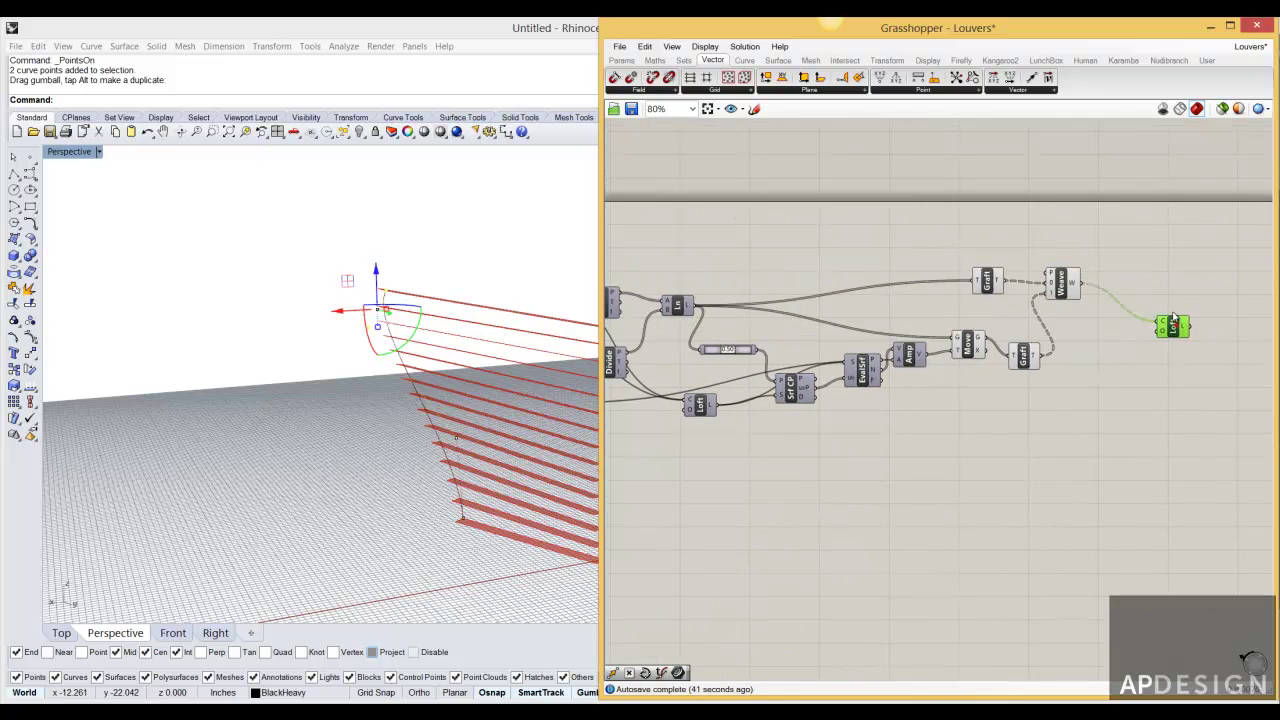
# - Move the louver Loft beside Weave and align the two Graft components vertically with each other
pyautogui.moveTo(1173, 326); pyautogui.dragTo(1146, 279)
pyautogui.moveTo(1034, 352); pyautogui.dragTo(995, 268)
pyautogui.click(1011, 265)
pyautogui.scroll(5, 1020, 262)
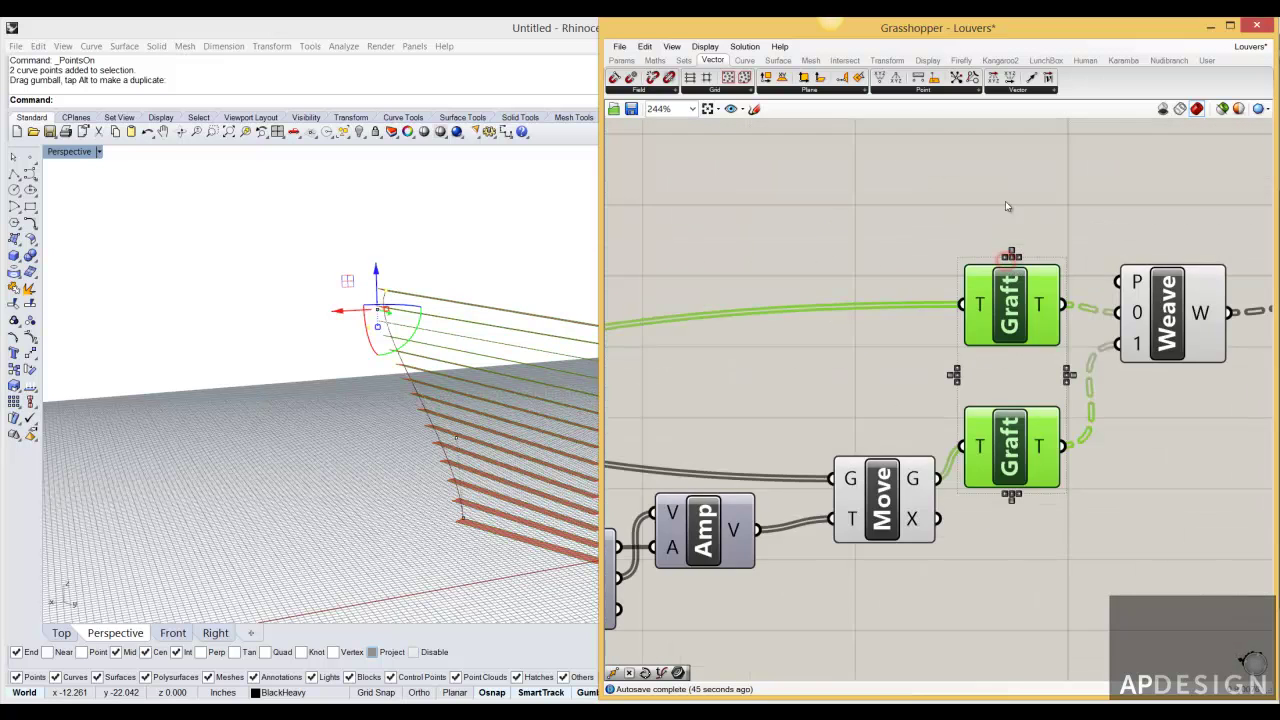
pyautogui.scroll(1, 1022, 262)
pyautogui.click(1031, 244)
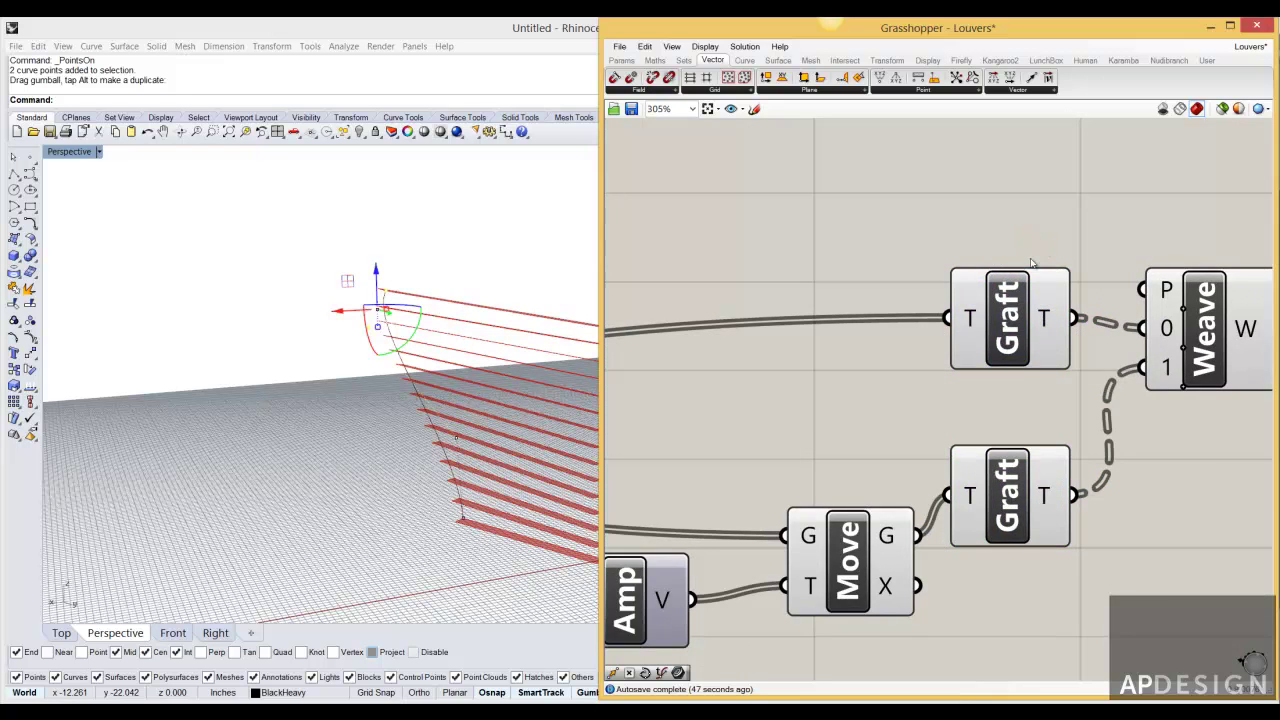
# - Raise the edge-curve Loft slightly and tidy the spacing of Evaluate Surface, Amplitude, Move and the lower Graft
pyautogui.scroll(-7, 1050, 247)
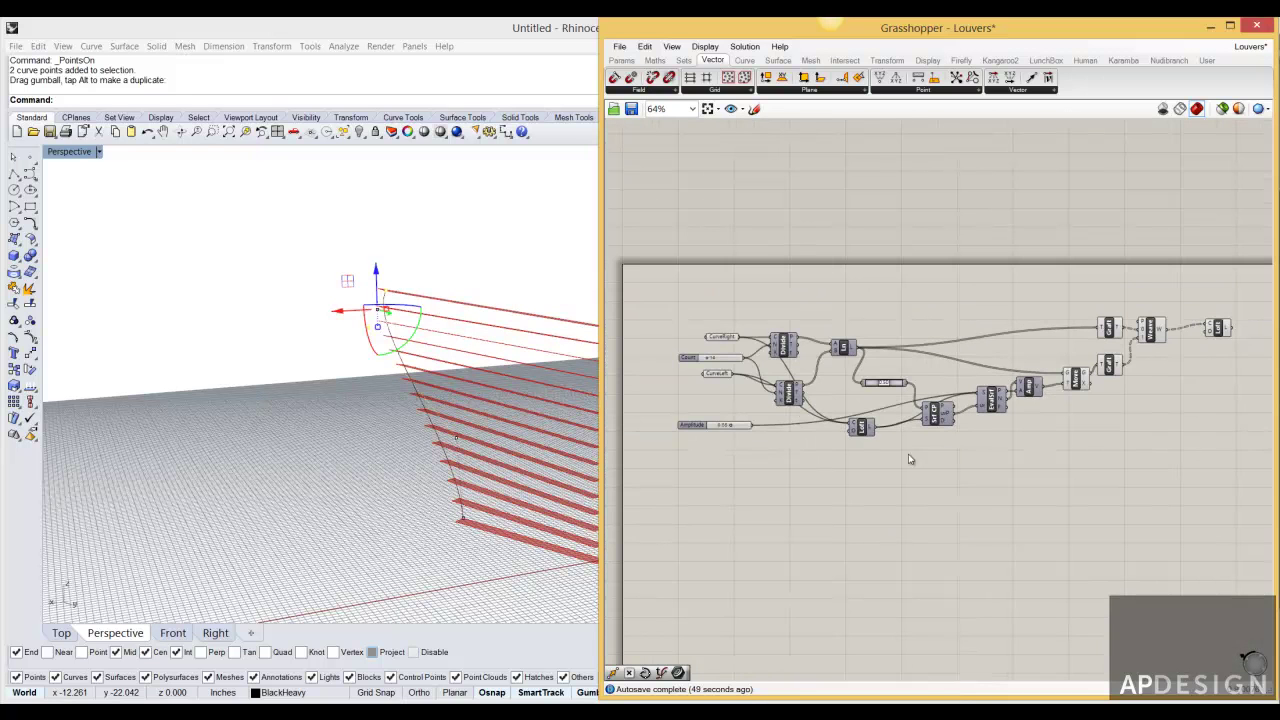
pyautogui.moveTo(866, 431); pyautogui.dragTo(866, 419)
pyautogui.moveTo(1073, 438); pyautogui.dragTo(978, 344)
pyautogui.keyDown('shift'); pyautogui.click(1108, 365); pyautogui.keyUp('shift')
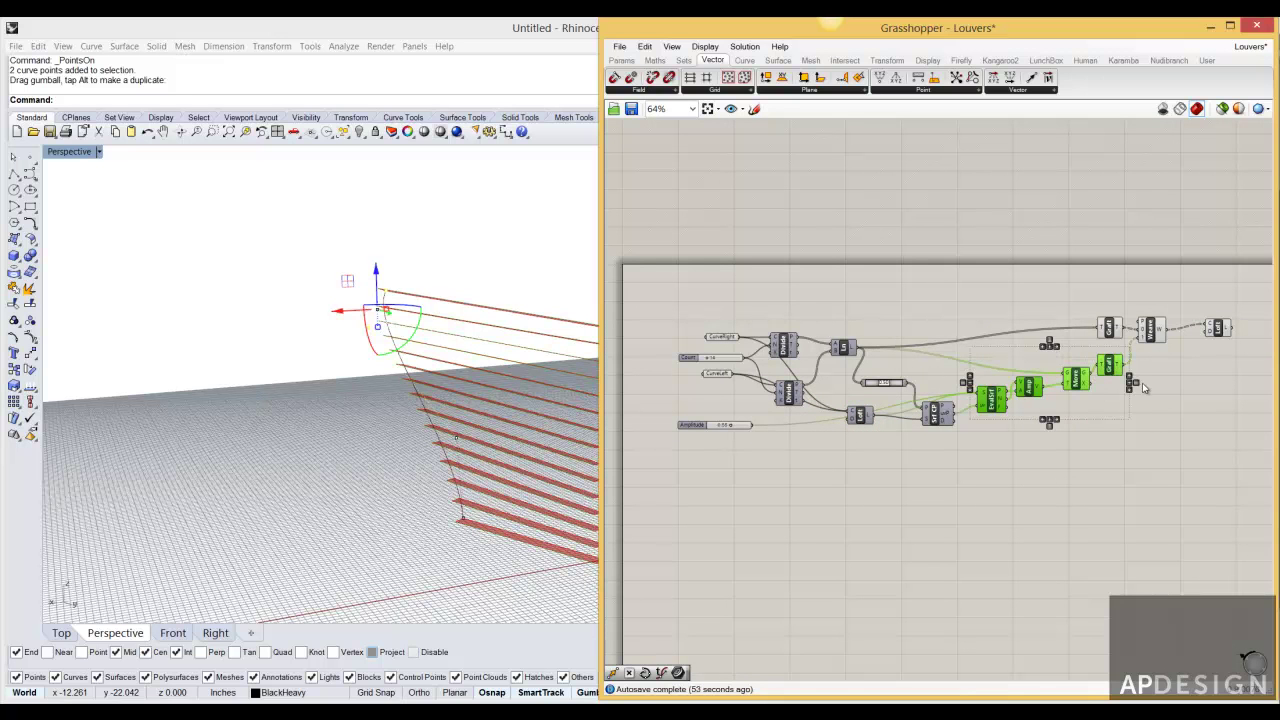
pyautogui.click(1130, 378)
pyautogui.click(1108, 407)
# - Move Surface Closest Point up, closer in line with the neighbouring components
pyautogui.scroll(3, 1020, 394)
pyautogui.moveTo(1003, 408); pyautogui.dragTo(1043, 396, button='right')
pyautogui.moveTo(898, 424); pyautogui.dragTo(900, 380)
# - Align the left edges of the CurveRight, Count, CurveLeft and Amplitude input components
pyautogui.scroll(-2, 900, 380)
pyautogui.scroll(2, 806, 435)
pyautogui.moveTo(806, 435); pyautogui.dragTo(1046, 430, button='right')
pyautogui.scroll(-4, 1047, 431)
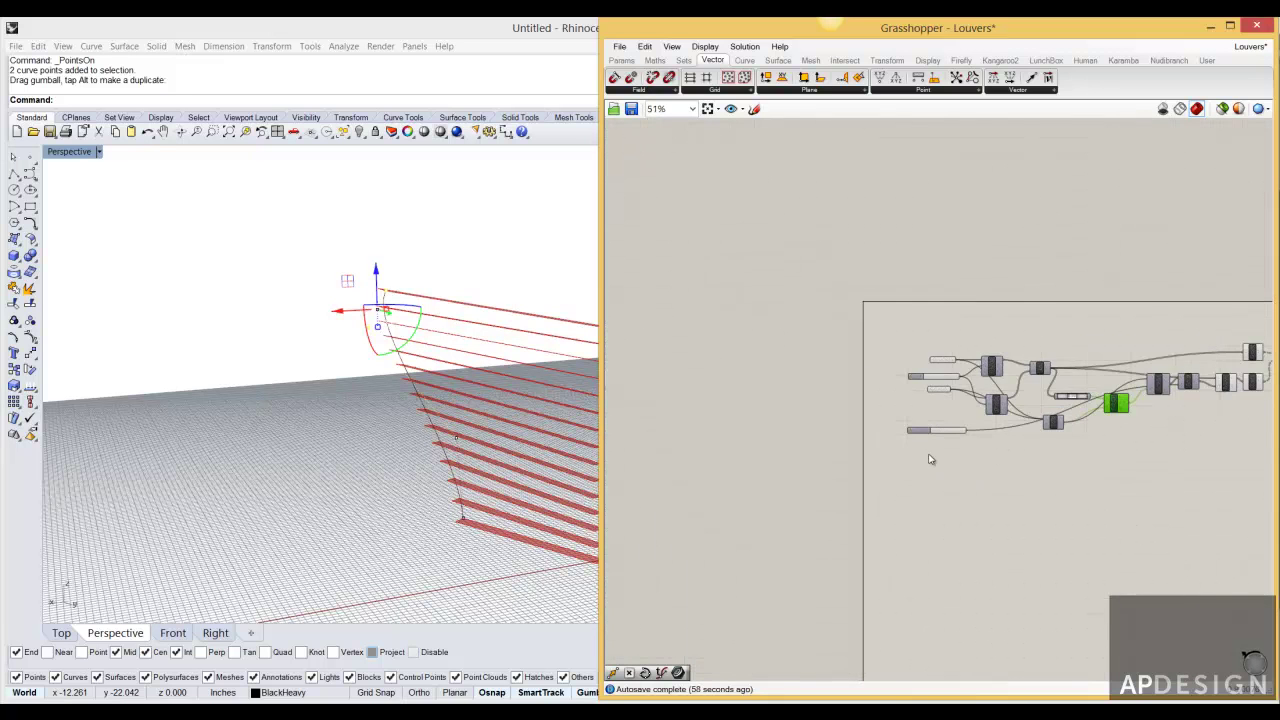
pyautogui.scroll(5, 930, 456)
pyautogui.moveTo(1014, 436); pyautogui.dragTo(852, 138)
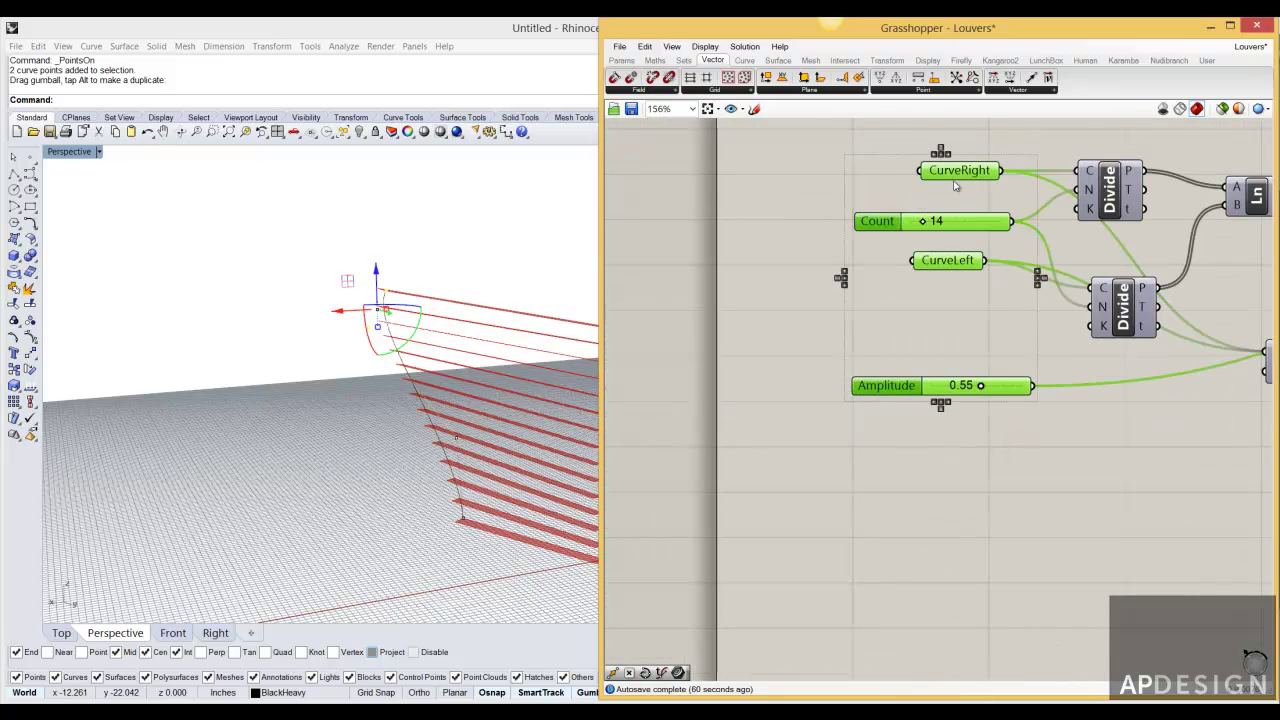
pyautogui.click(941, 151)
pyautogui.click(918, 366)
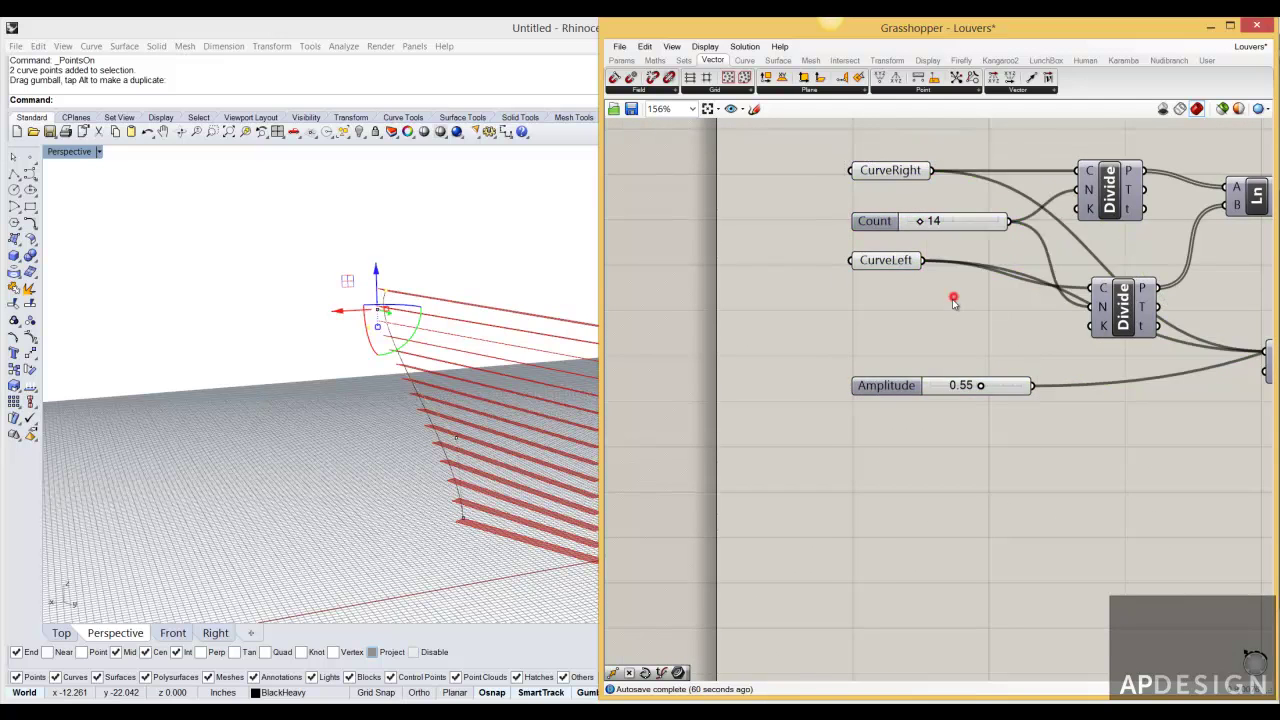
# - Rename the Amplitude slider as DepthOfLouver
pyautogui.scroll(-3, 950, 328)
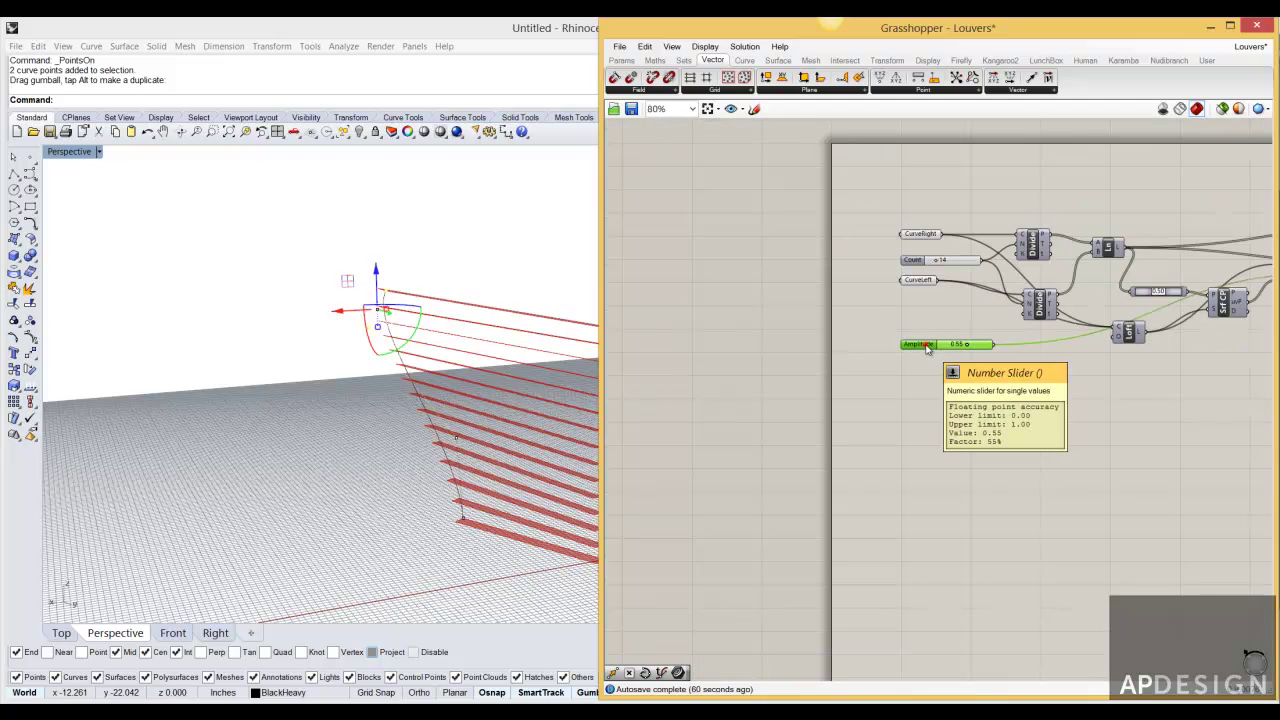
pyautogui.rightClick(928, 346)
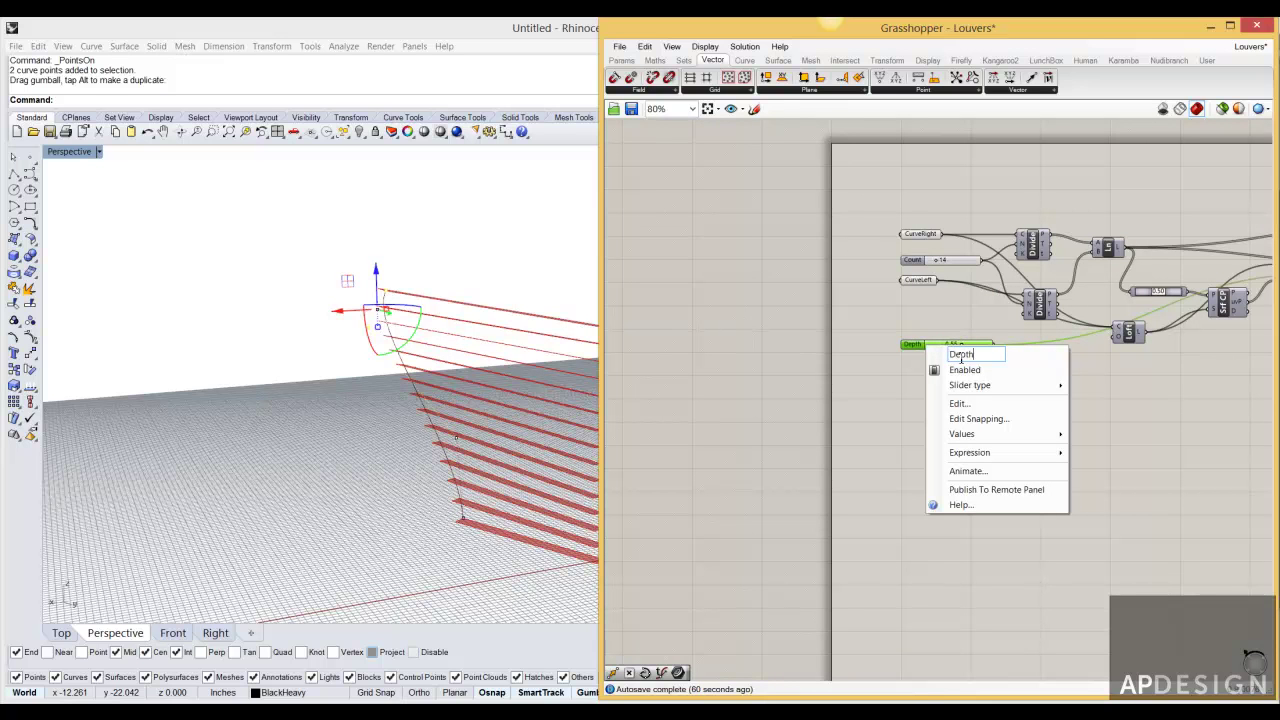
pyautogui.write('DepthOfLouver')
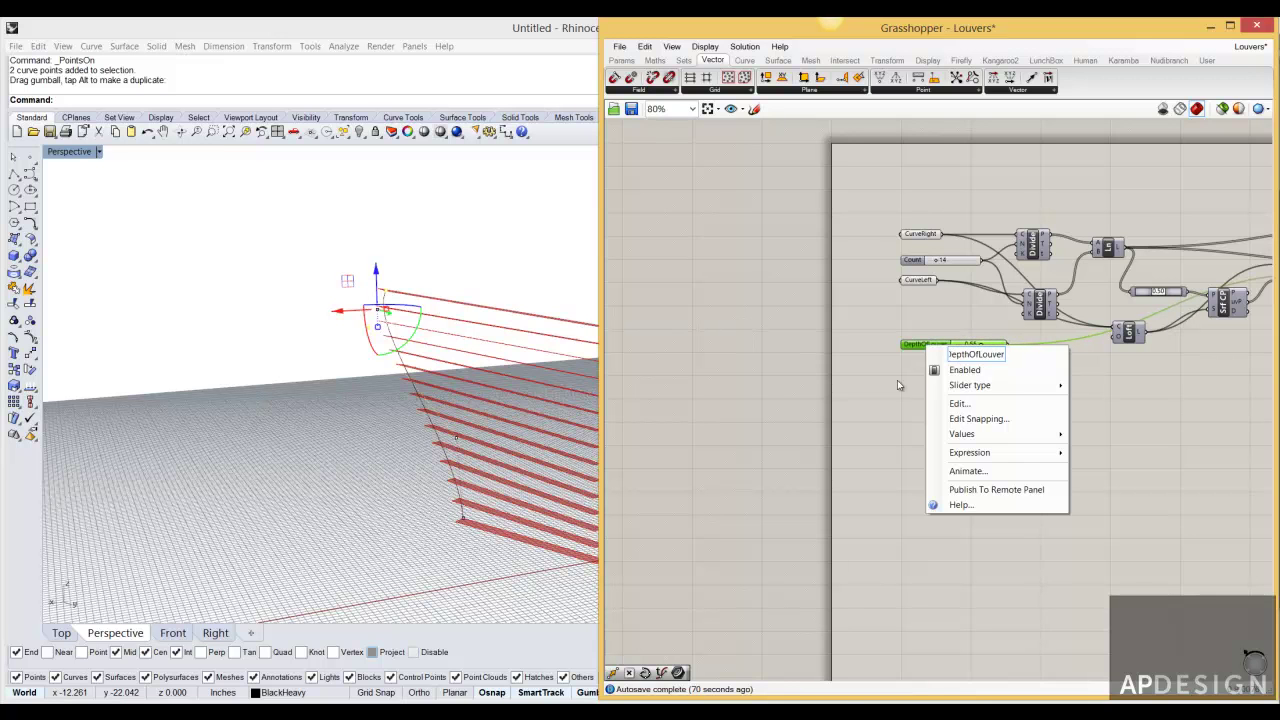
pyautogui.press('Return')
# - Rename the Count slider as NumberOfLouvers
pyautogui.scroll(5, 972, 262)
pyautogui.rightClick(812, 290)
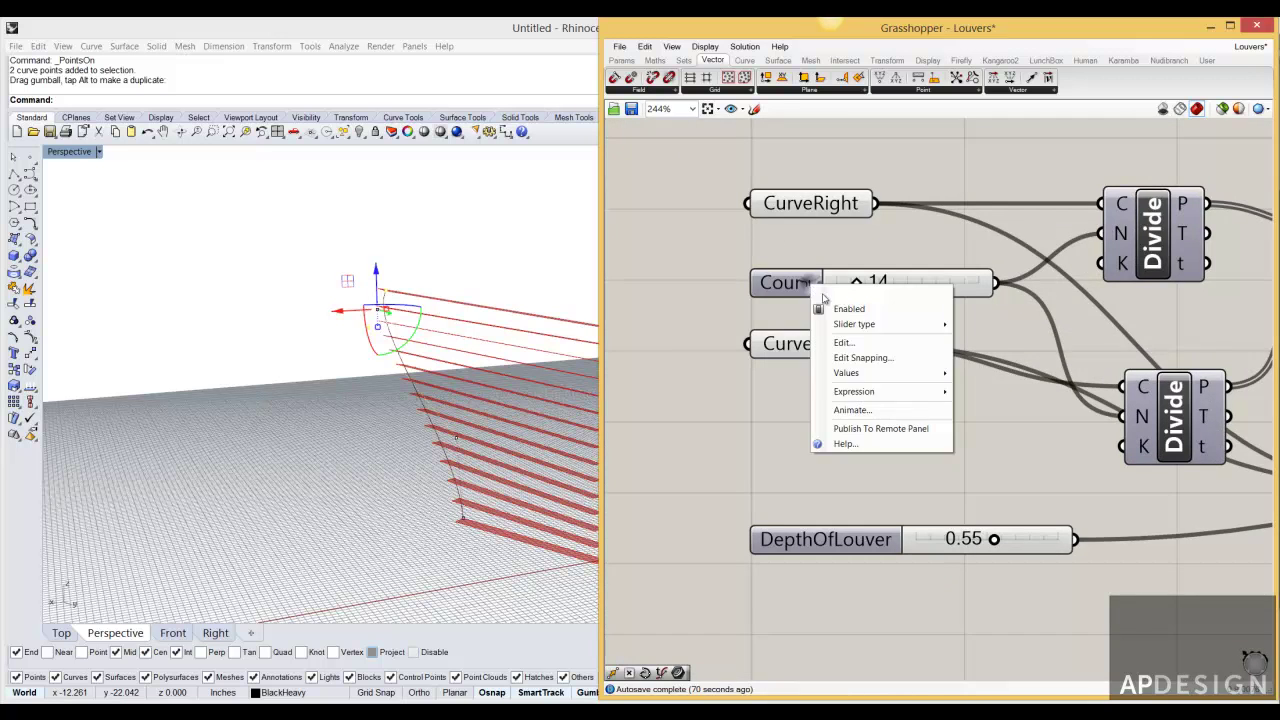
pyautogui.write('Number')
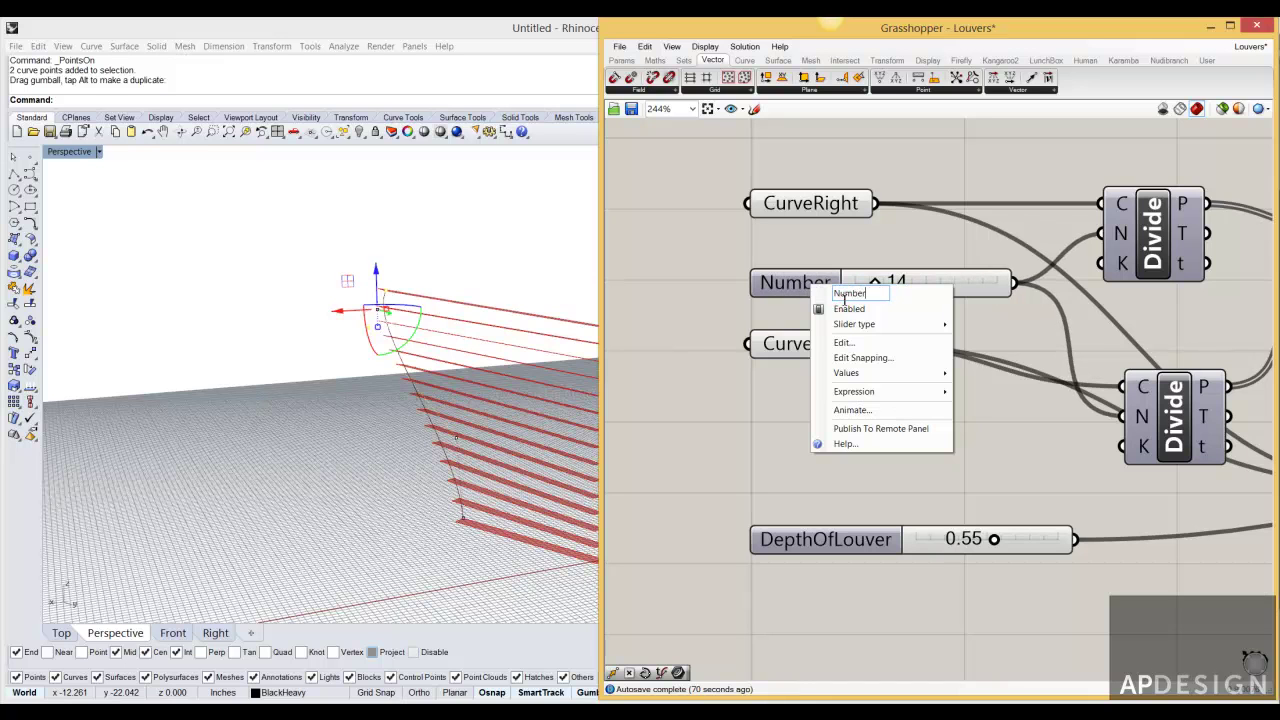
pyautogui.write('OfLouvers')
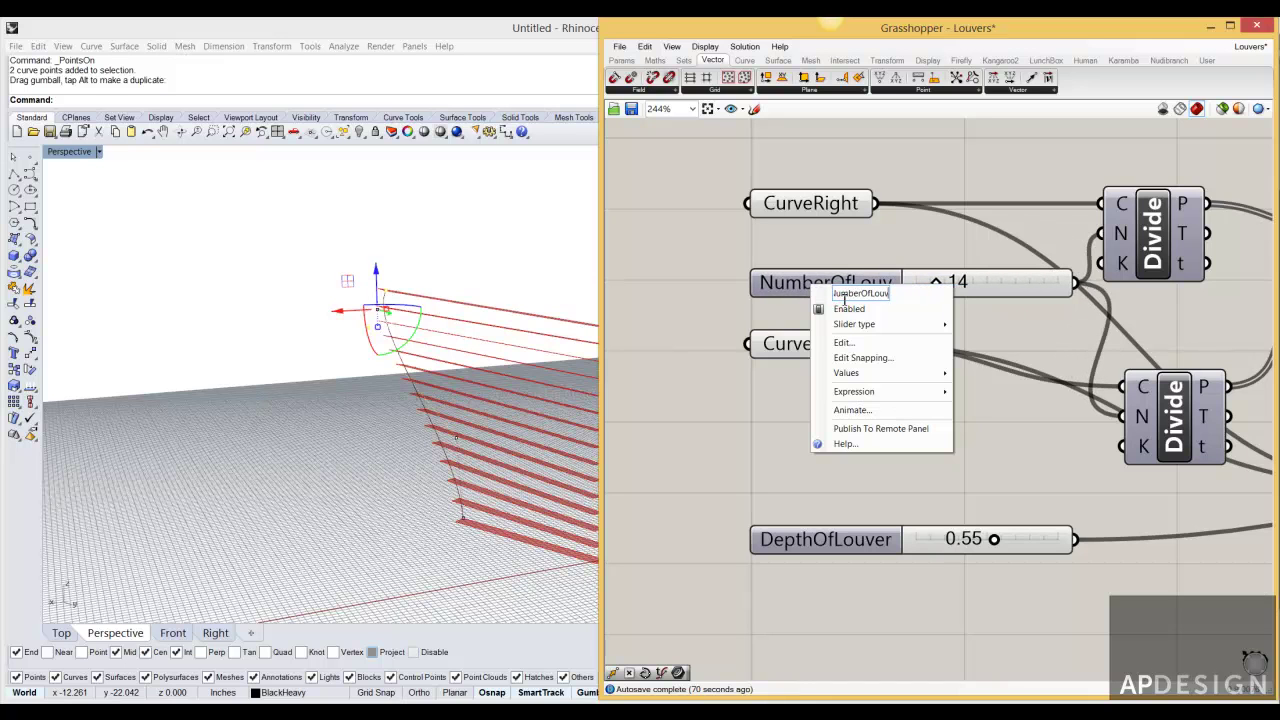
pyautogui.click(760, 421)
# - Move the curve parameters and both renamed sliders together farther away from the Divide components
pyautogui.scroll(-4, 761, 420)
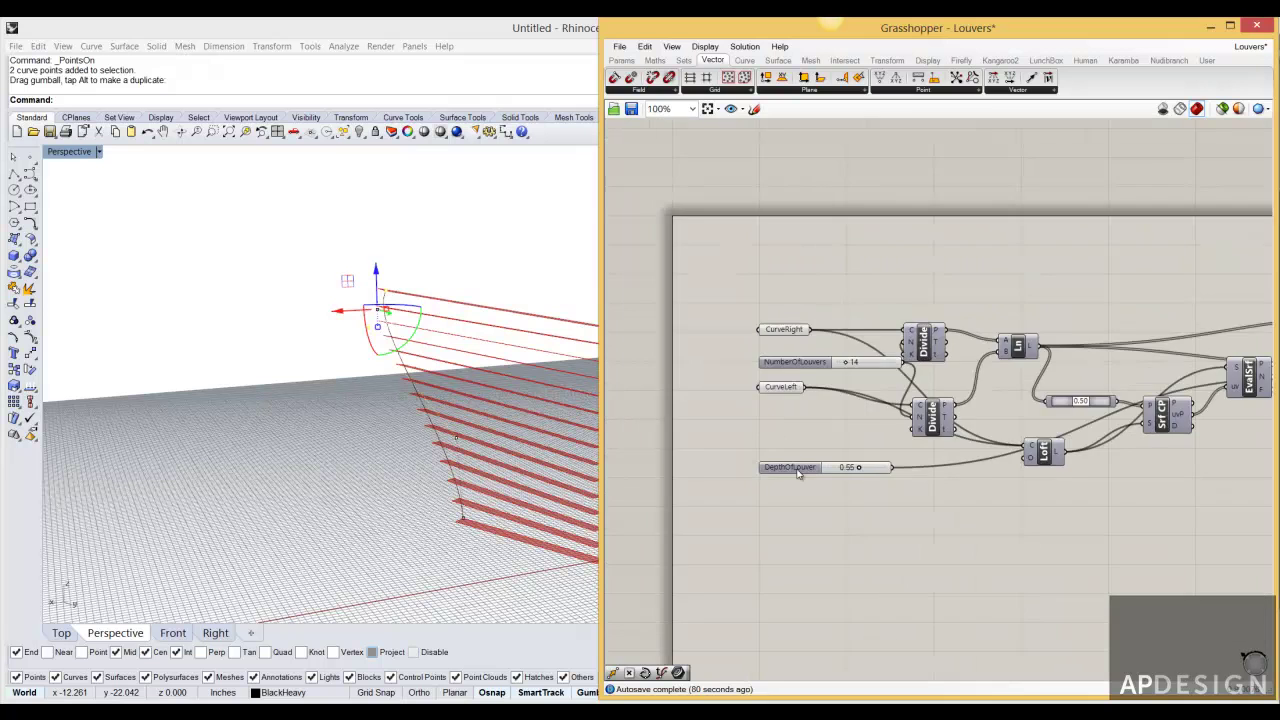
pyautogui.scroll(-1, 801, 472)
pyautogui.moveTo(817, 498); pyautogui.dragTo(744, 312)
pyautogui.moveTo(791, 374); pyautogui.dragTo(728, 370)
pyautogui.click(888, 520)
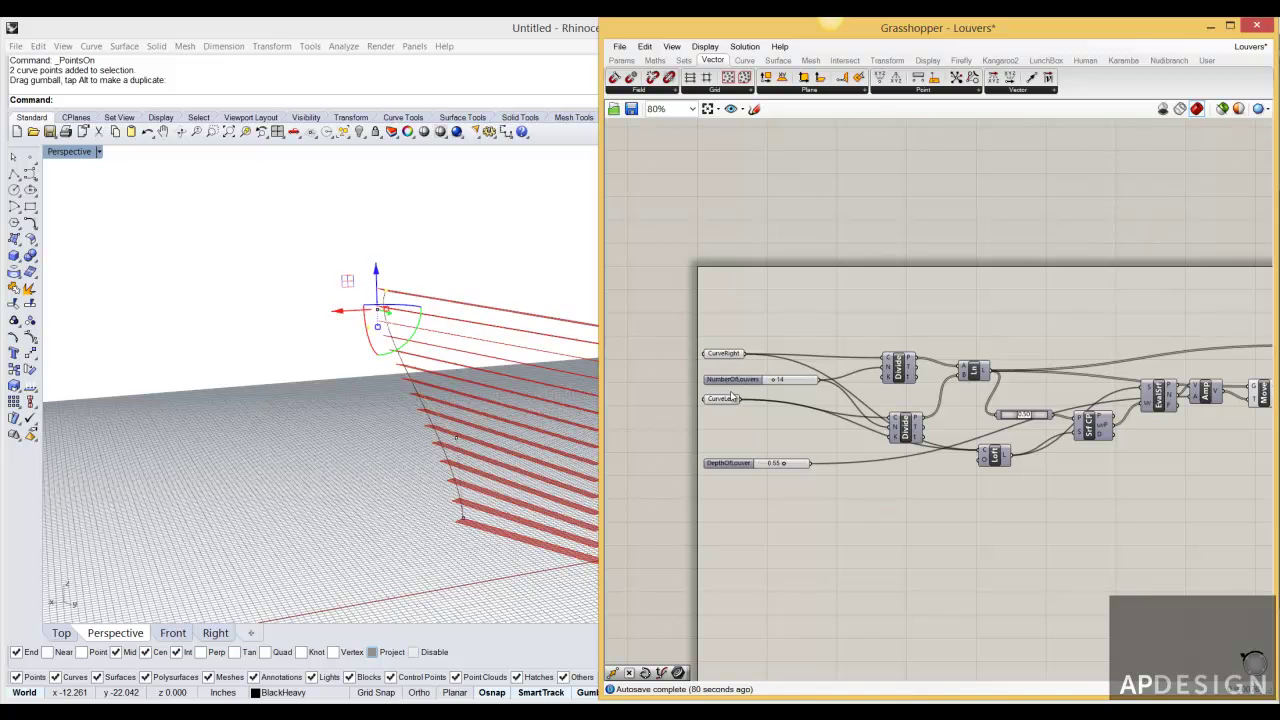
# - Move the DepthOfLouver slider up to sit just below CurveLeft
pyautogui.scroll(1, 733, 397)
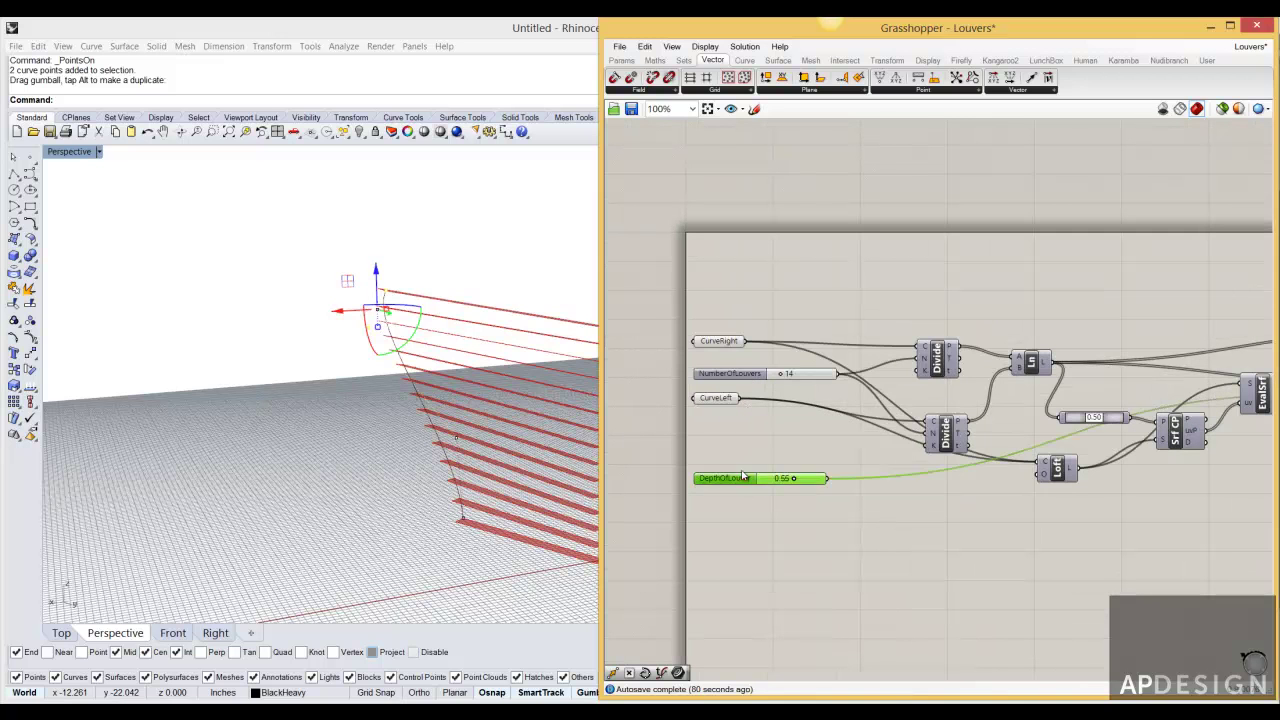
pyautogui.moveTo(745, 479); pyautogui.dragTo(745, 437)
pyautogui.scroll(-1, 853, 494)
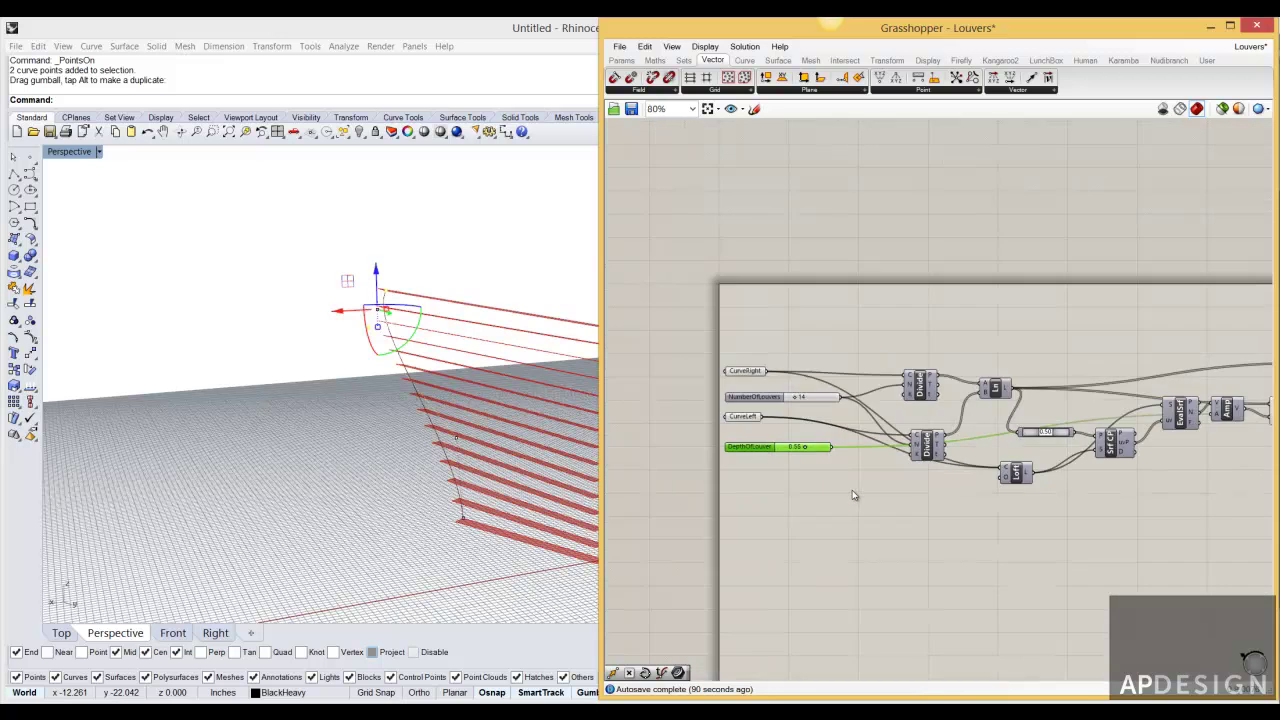
pyautogui.scroll(-4, 902, 517)
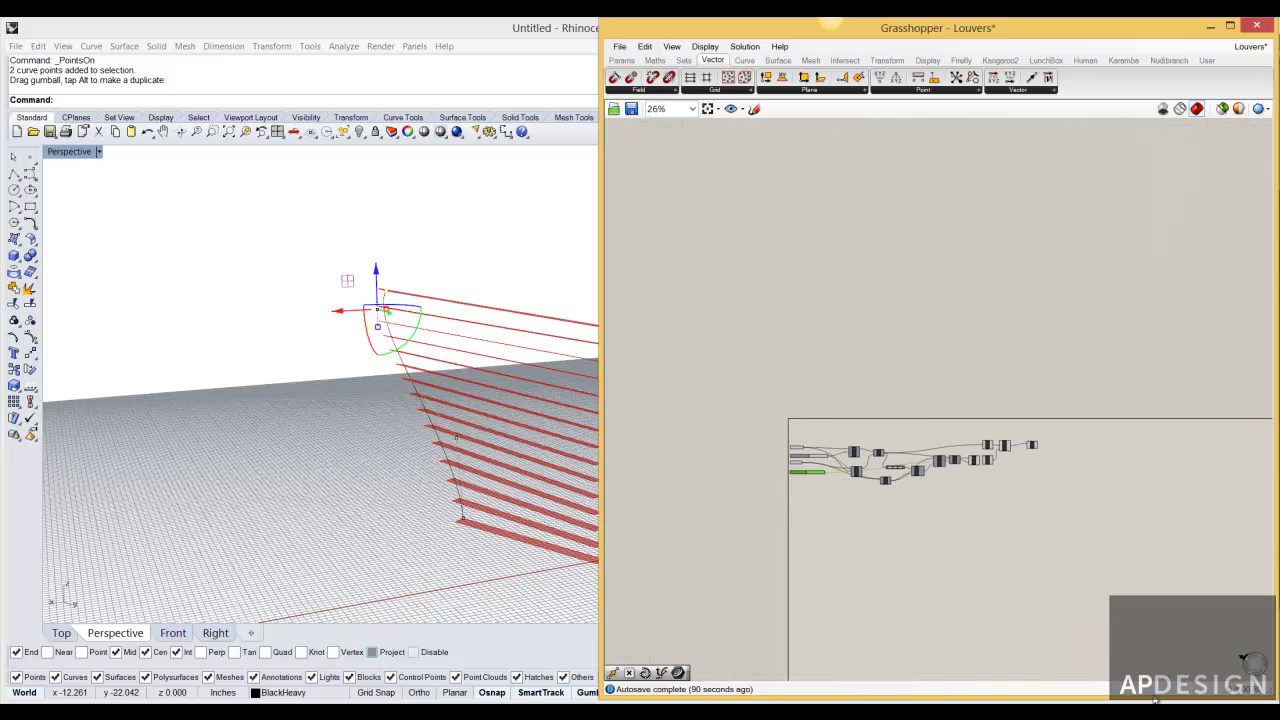